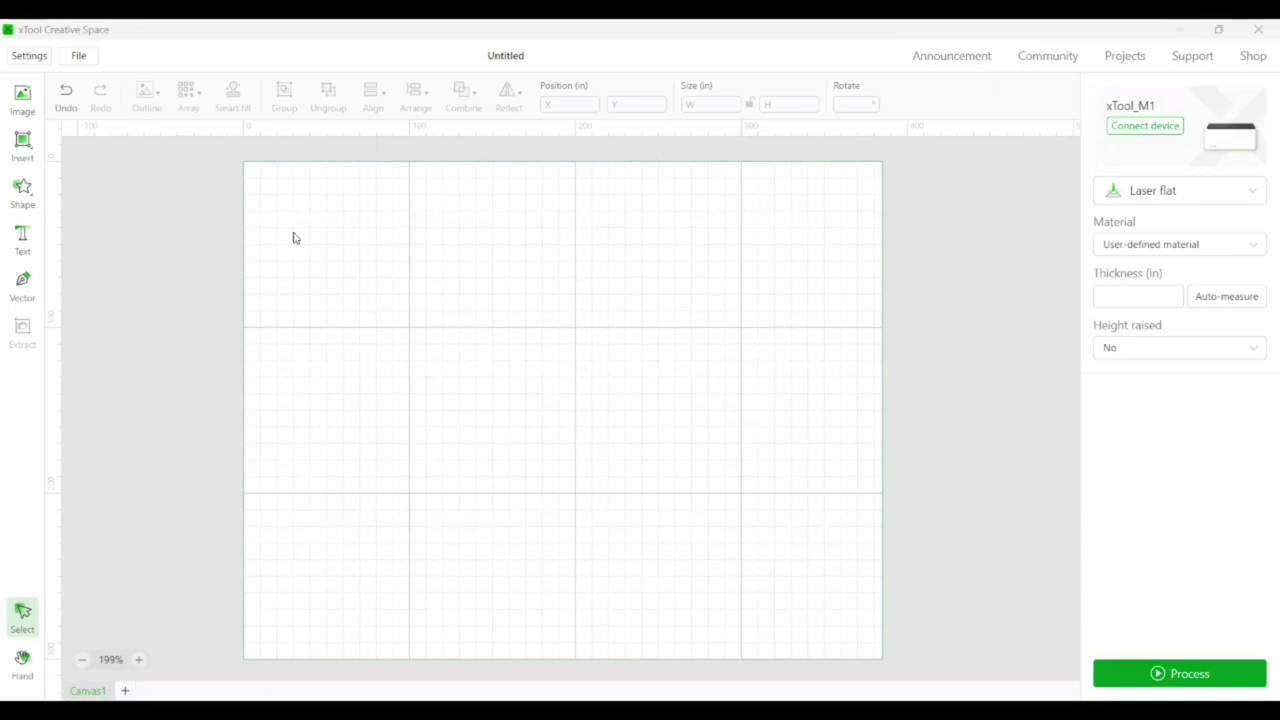
- Import the rounded-rectangle image onto the canvas and move it down and right
{"action": "left_click", "coordinate": [12, 105]}
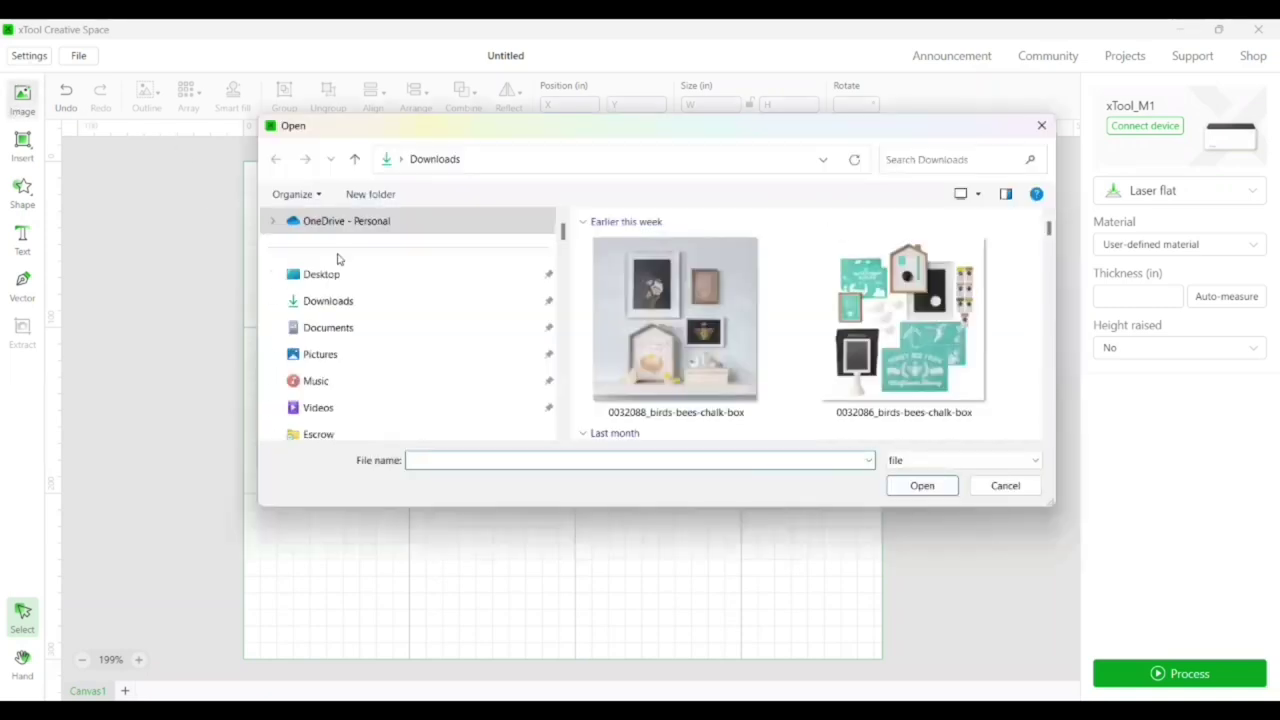
{"action": "double_click", "coordinate": [635, 304]}
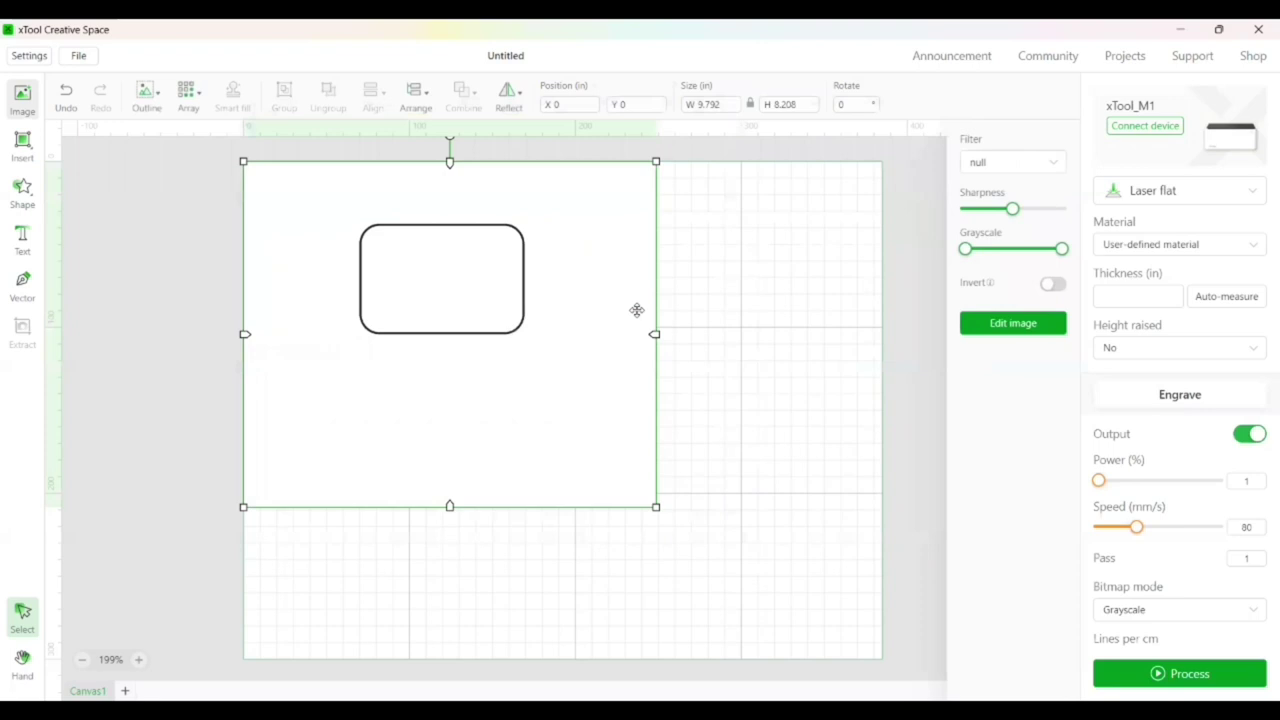
{"action": "left_click_drag", "start_coordinate": [605, 307], "coordinate": [639, 348]}
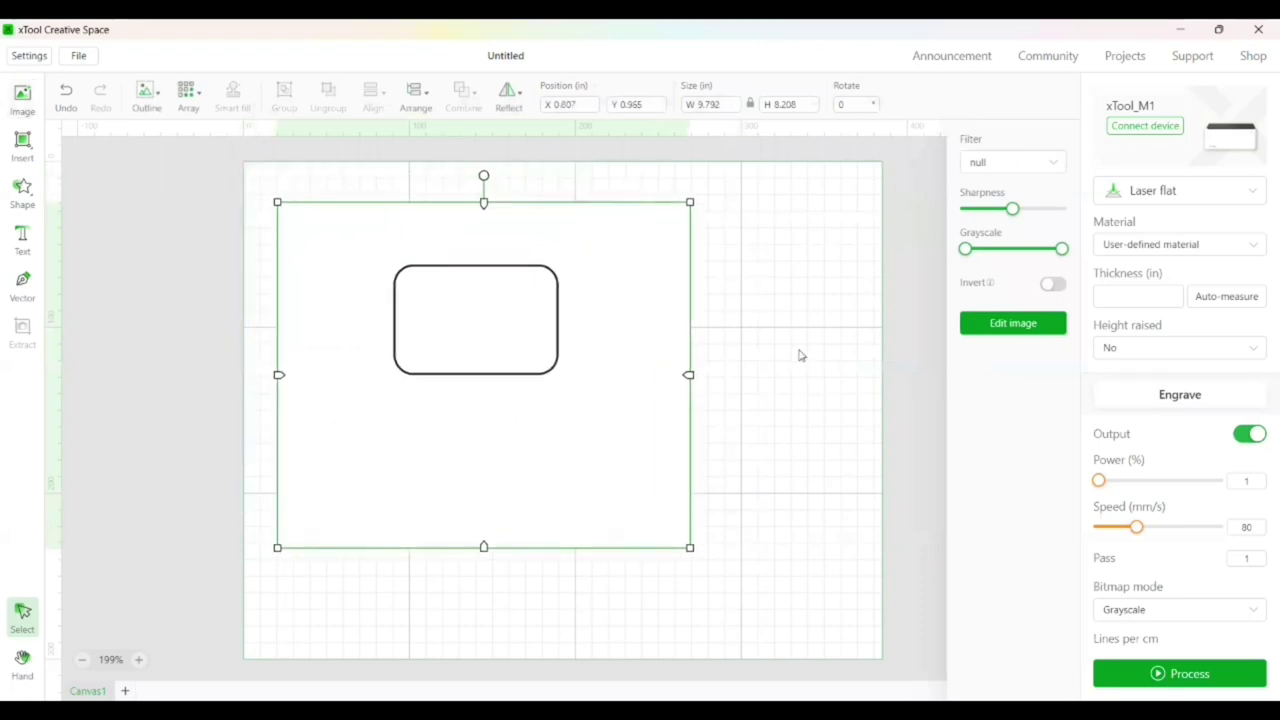
{"action": "left_click", "coordinate": [751, 346]}
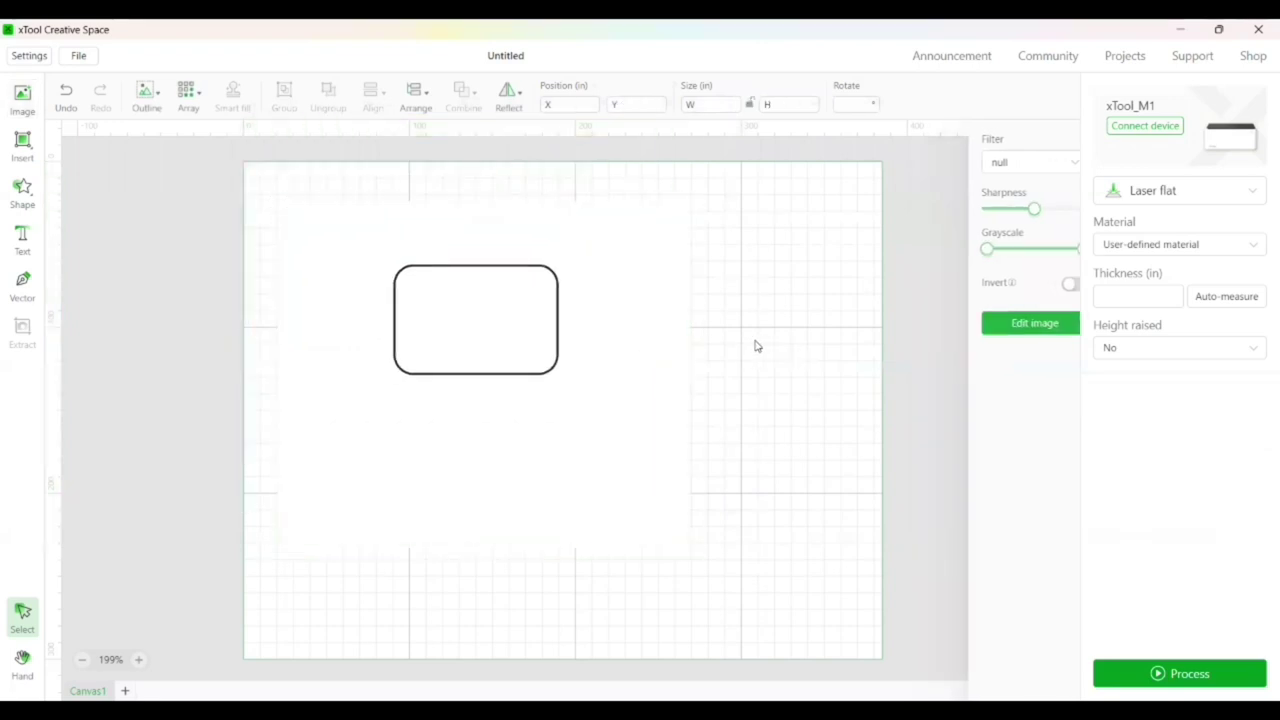
{"action": "left_click", "coordinate": [574, 335]}
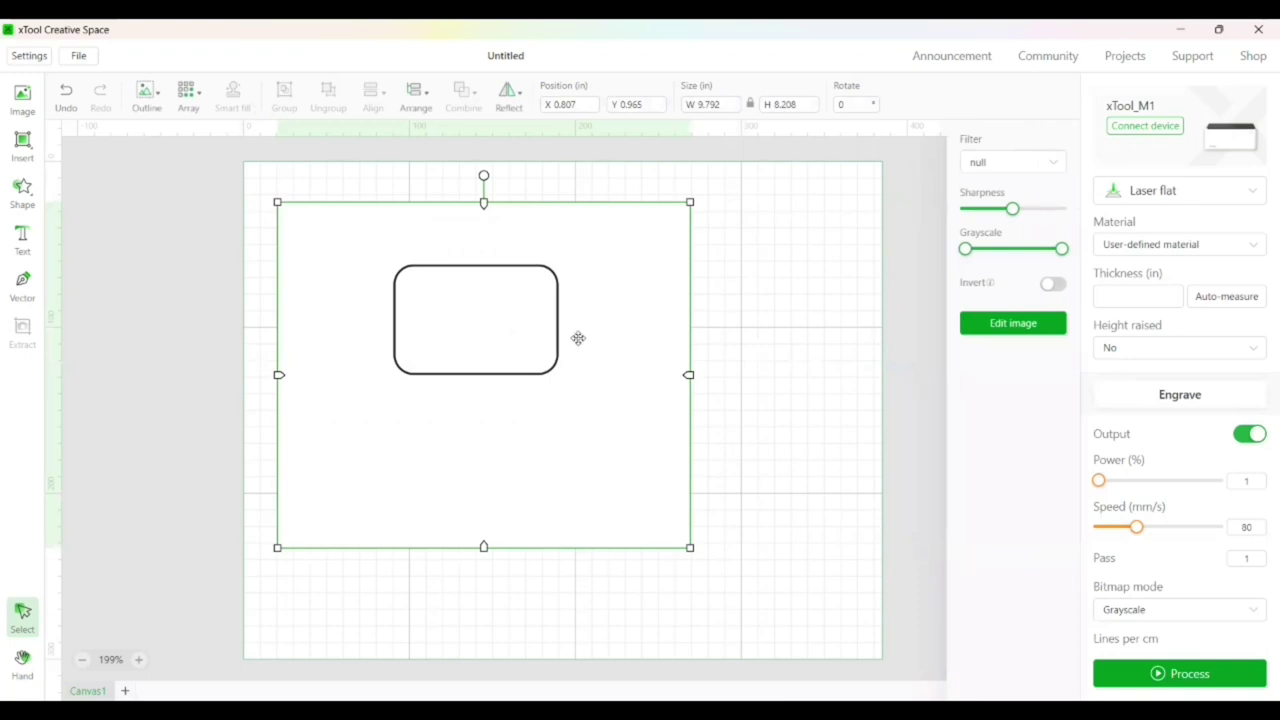
- Erase the white areas outside and inside the rectangle with the magic wand eraser, and save
{"action": "left_click", "coordinate": [1025, 333]}
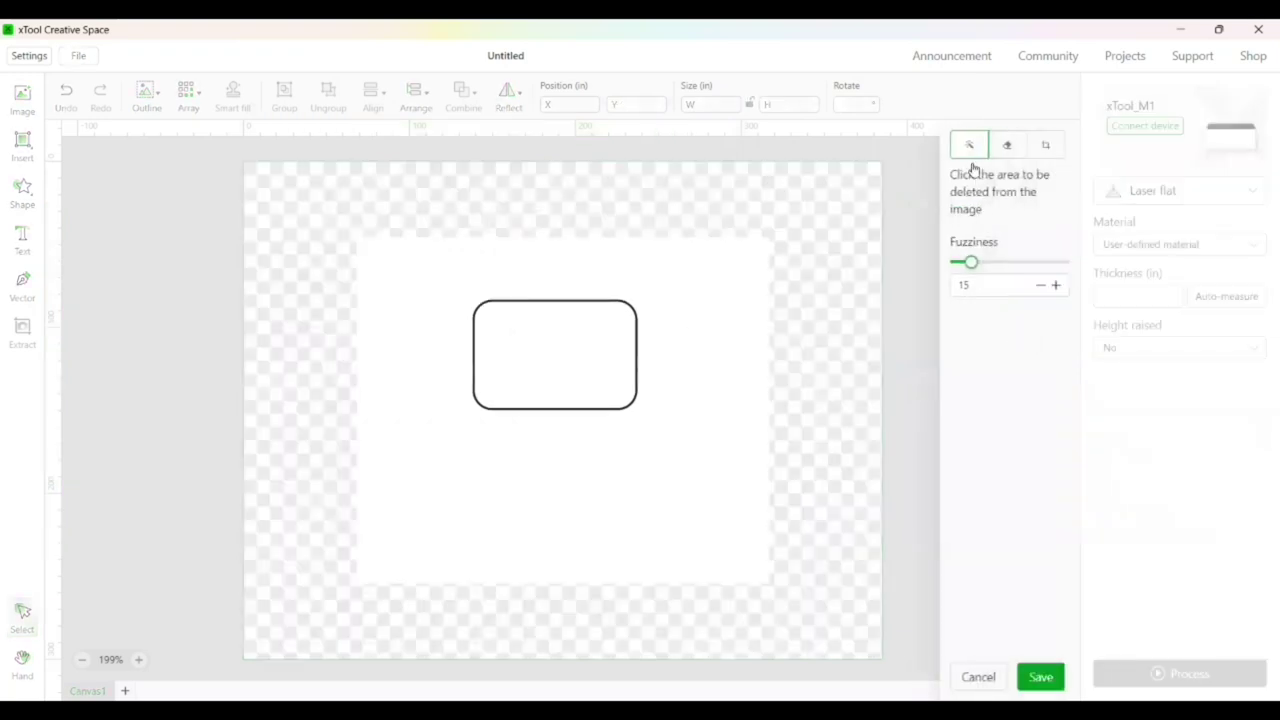
{"action": "left_click", "coordinate": [970, 152]}
{"action": "left_click", "coordinate": [694, 314]}
{"action": "left_click", "coordinate": [570, 339]}
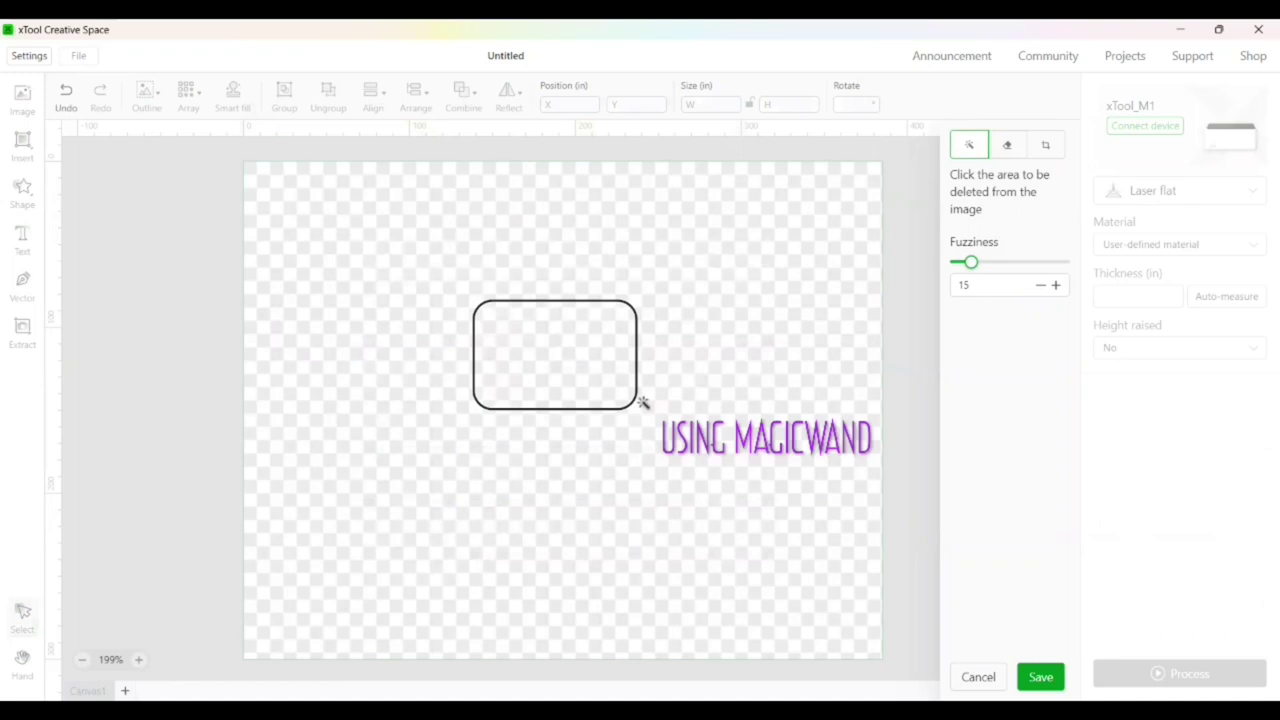
{"action": "left_click", "coordinate": [1040, 677]}
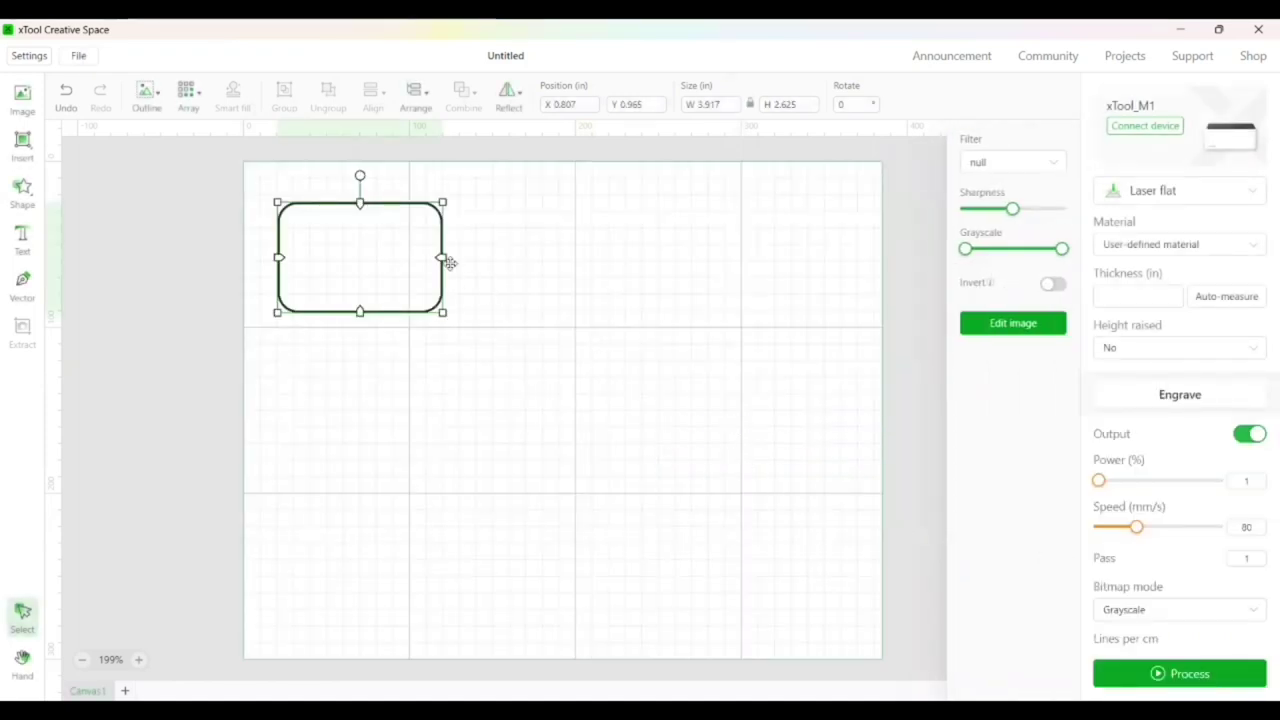
- Scale the rounded rectangle up to about 7.65 × 5.13 inches
{"action": "left_click_drag", "start_coordinate": [441, 258], "coordinate": [595, 300]}
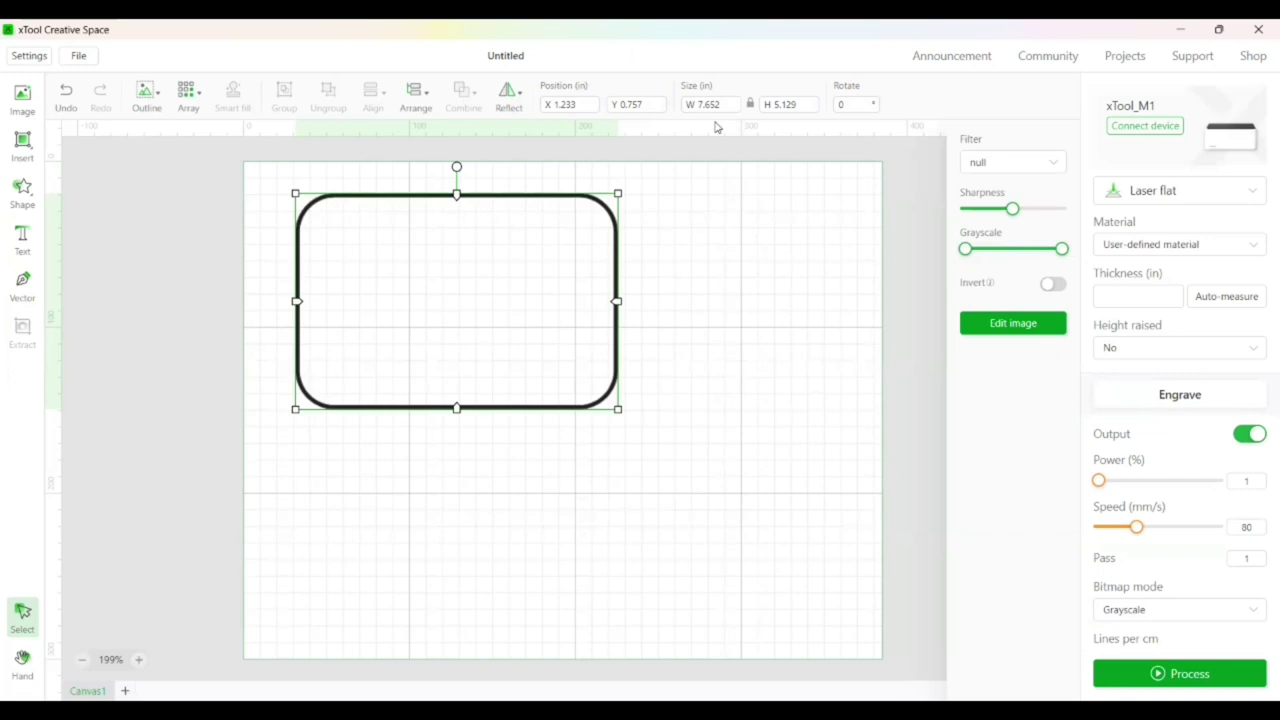
{"action": "left_click", "coordinate": [30, 57]}
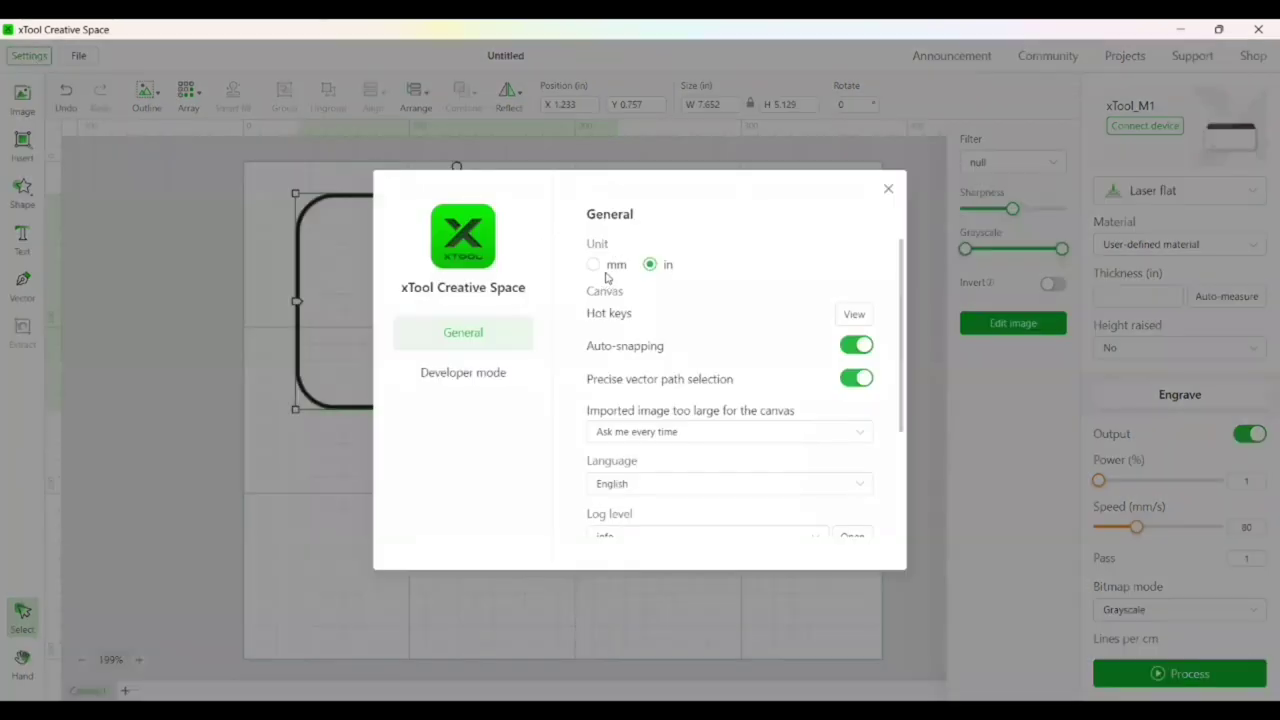
{"action": "key", "text": "Escape"}
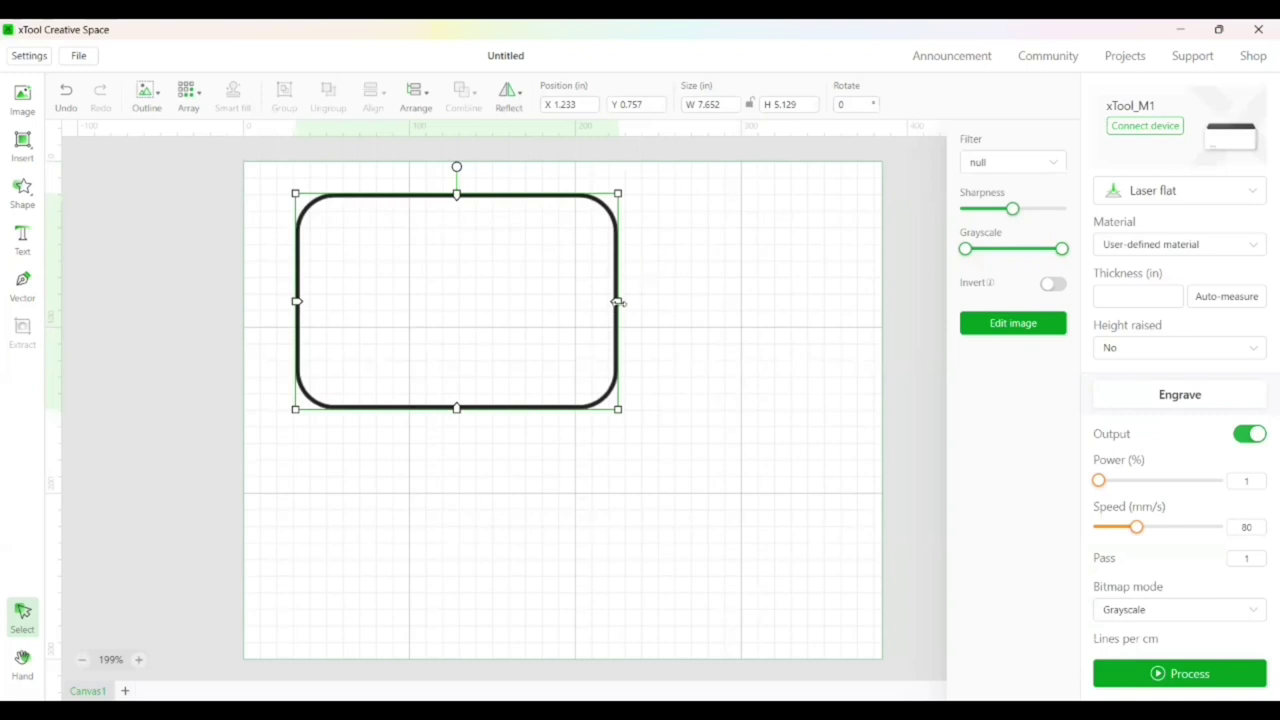
- Stretch the rectangle to 14.222 inches wide and about 6.62 inches tall
{"action": "left_click_drag", "start_coordinate": [618, 301], "coordinate": [842, 302]}
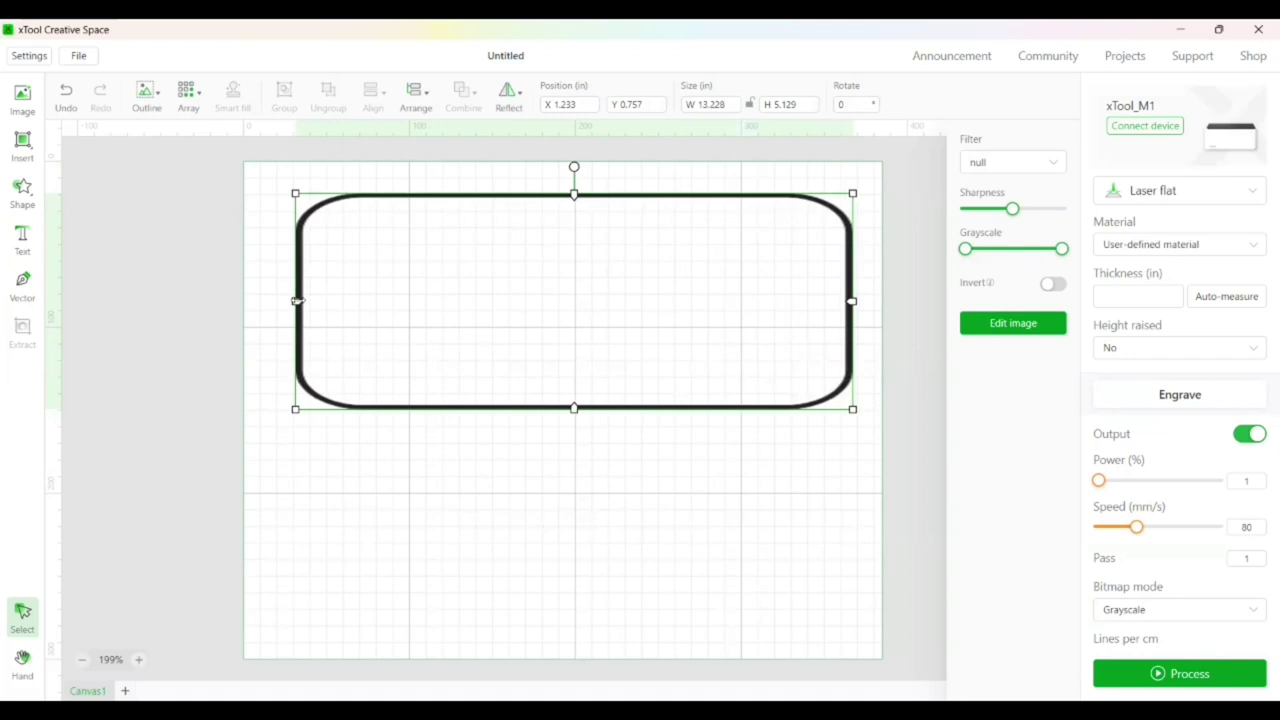
{"action": "left_click_drag", "start_coordinate": [297, 301], "coordinate": [254, 301]}
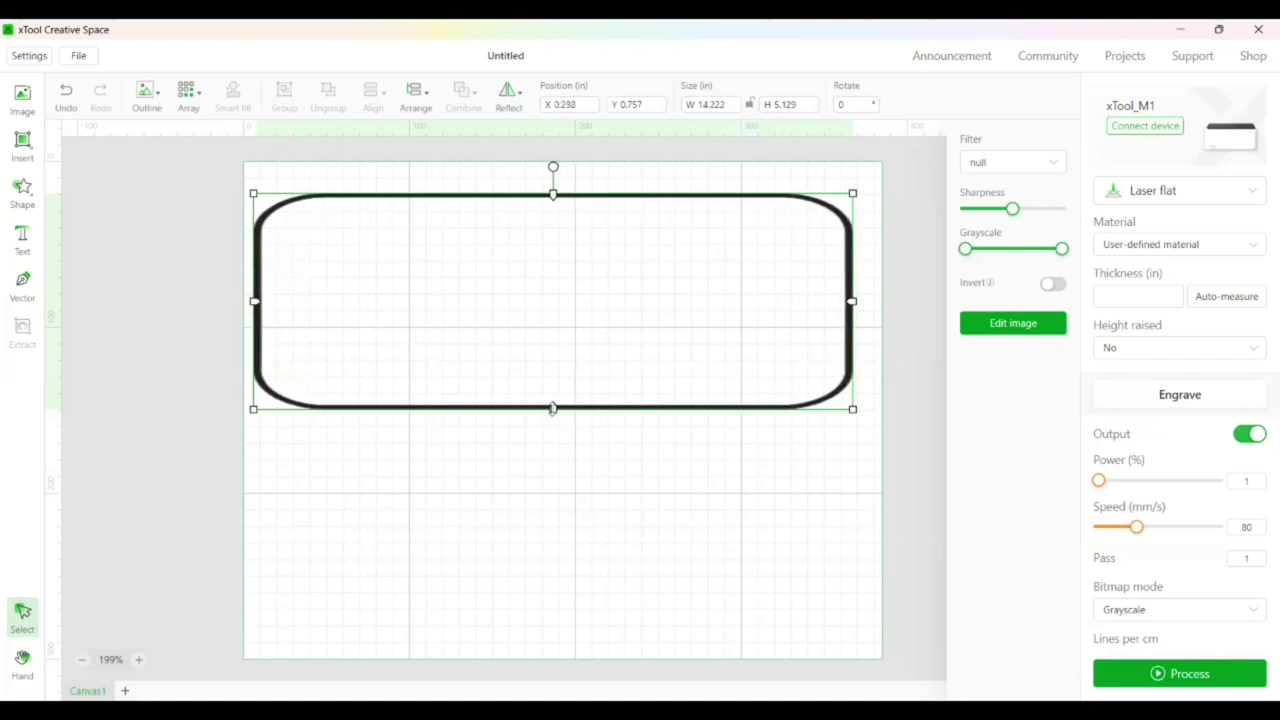
{"action": "left_click_drag", "start_coordinate": [553, 409], "coordinate": [590, 561]}
{"action": "left_click_drag", "start_coordinate": [589, 509], "coordinate": [571, 506]}
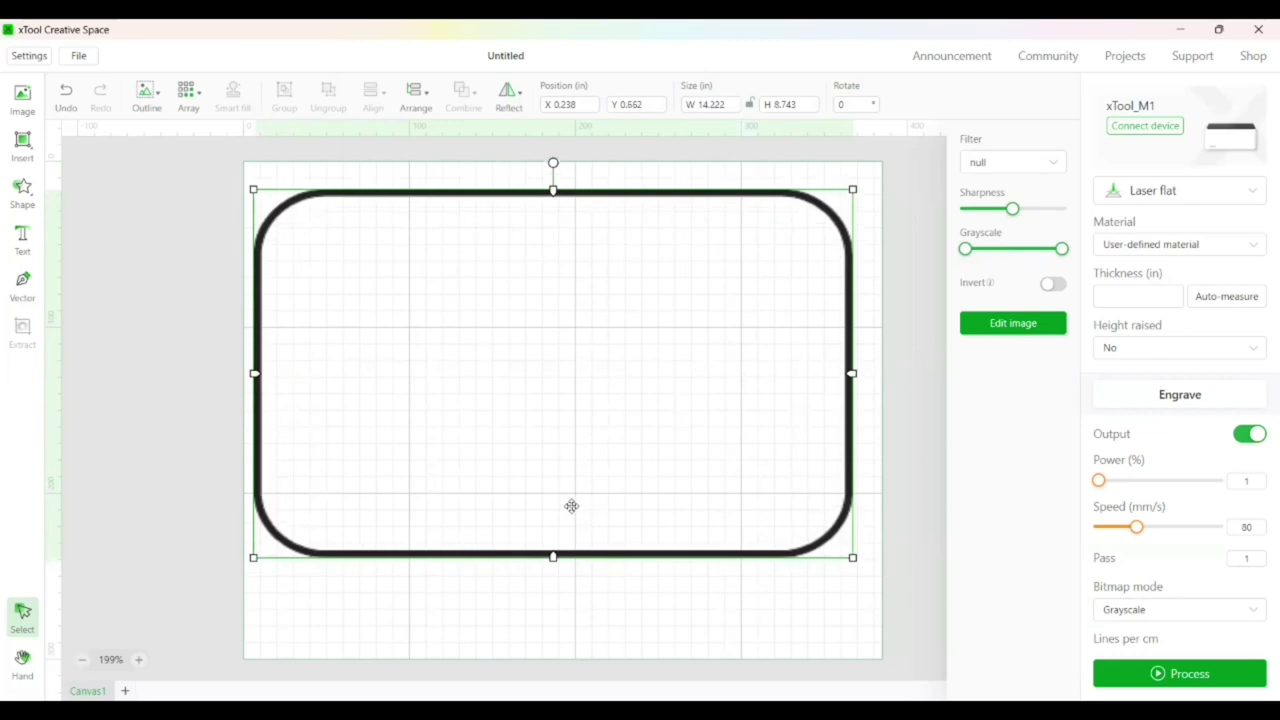
{"action": "left_click_drag", "start_coordinate": [555, 558], "coordinate": [573, 474]}
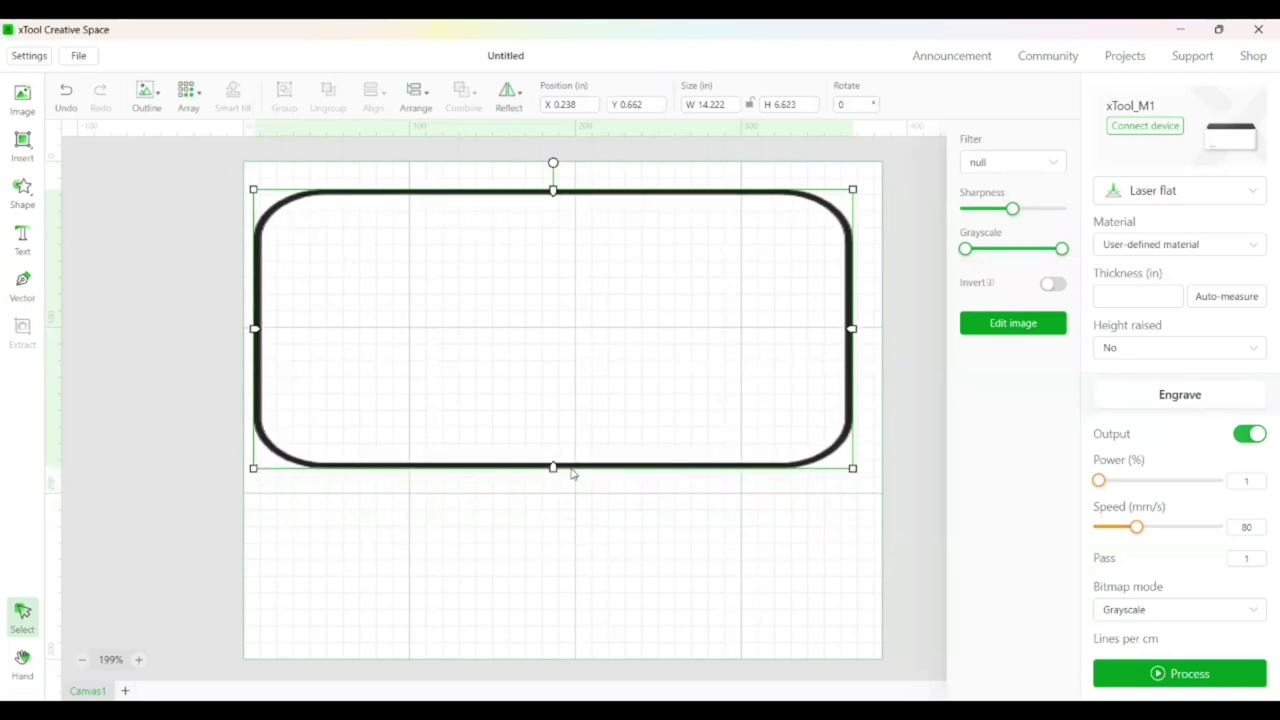
{"action": "left_click", "coordinate": [581, 506]}
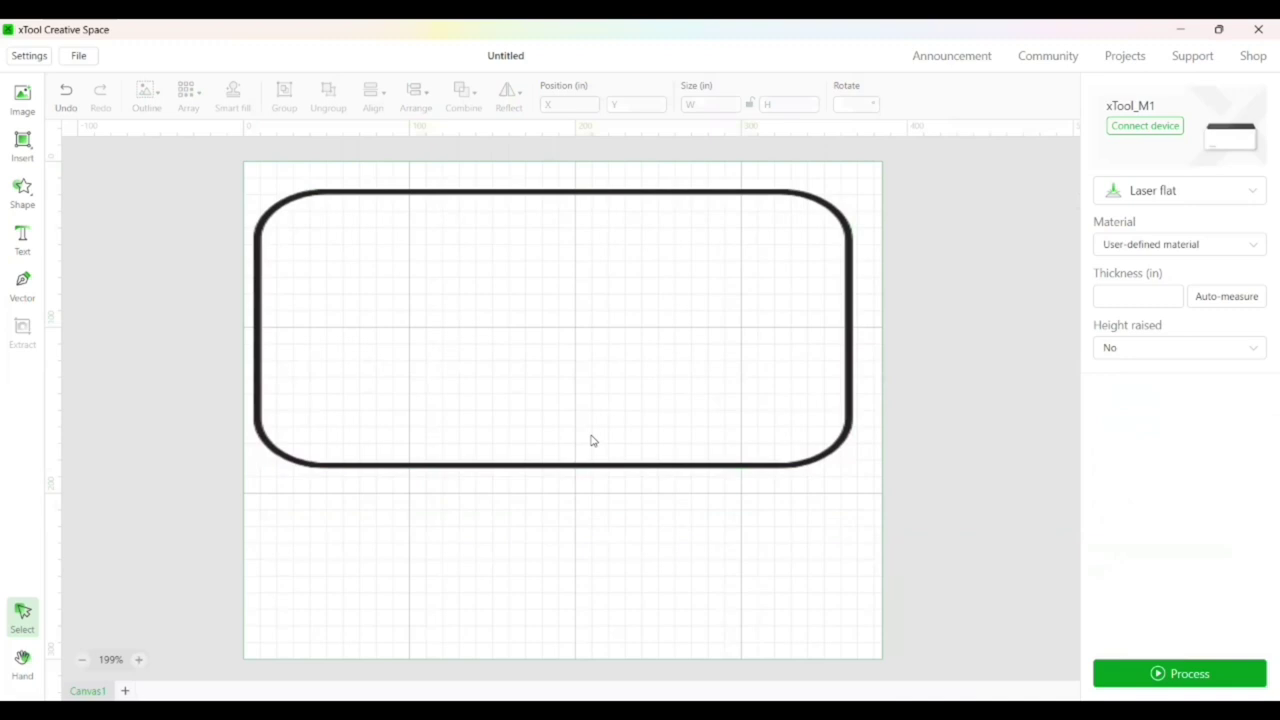
{"action": "left_click", "coordinate": [553, 195]}
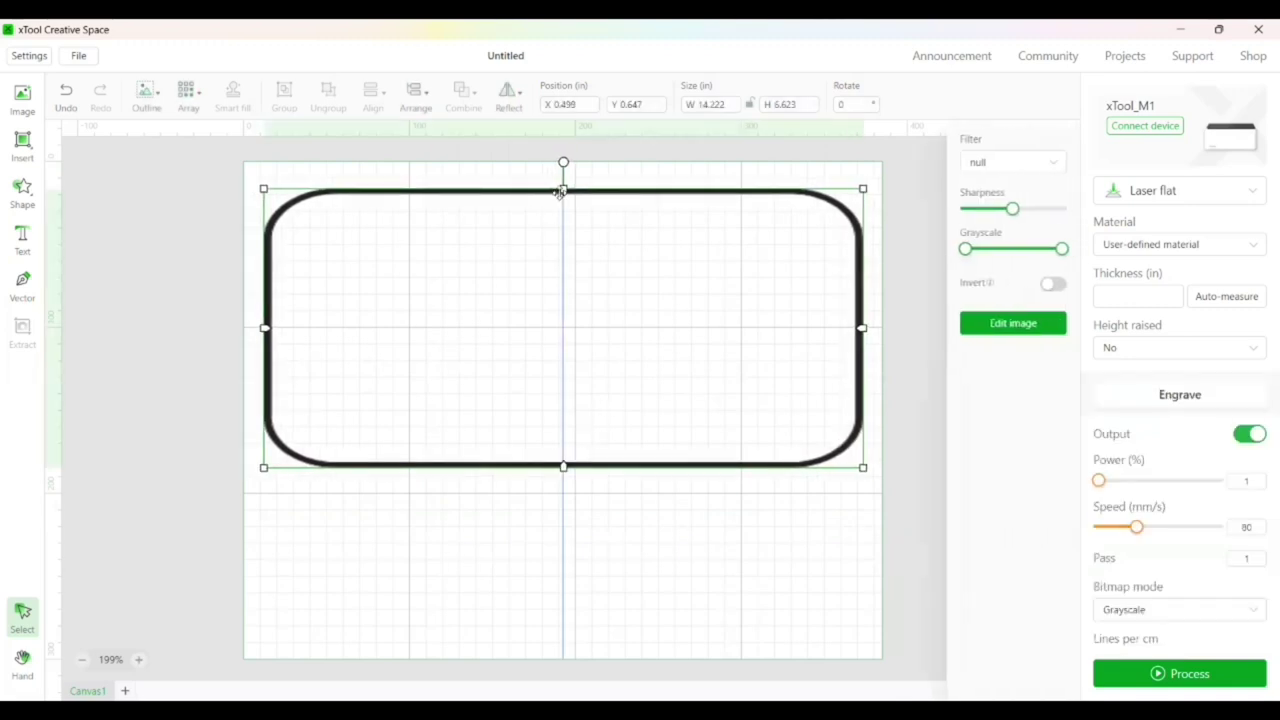
{"action": "left_click", "coordinate": [764, 535]}
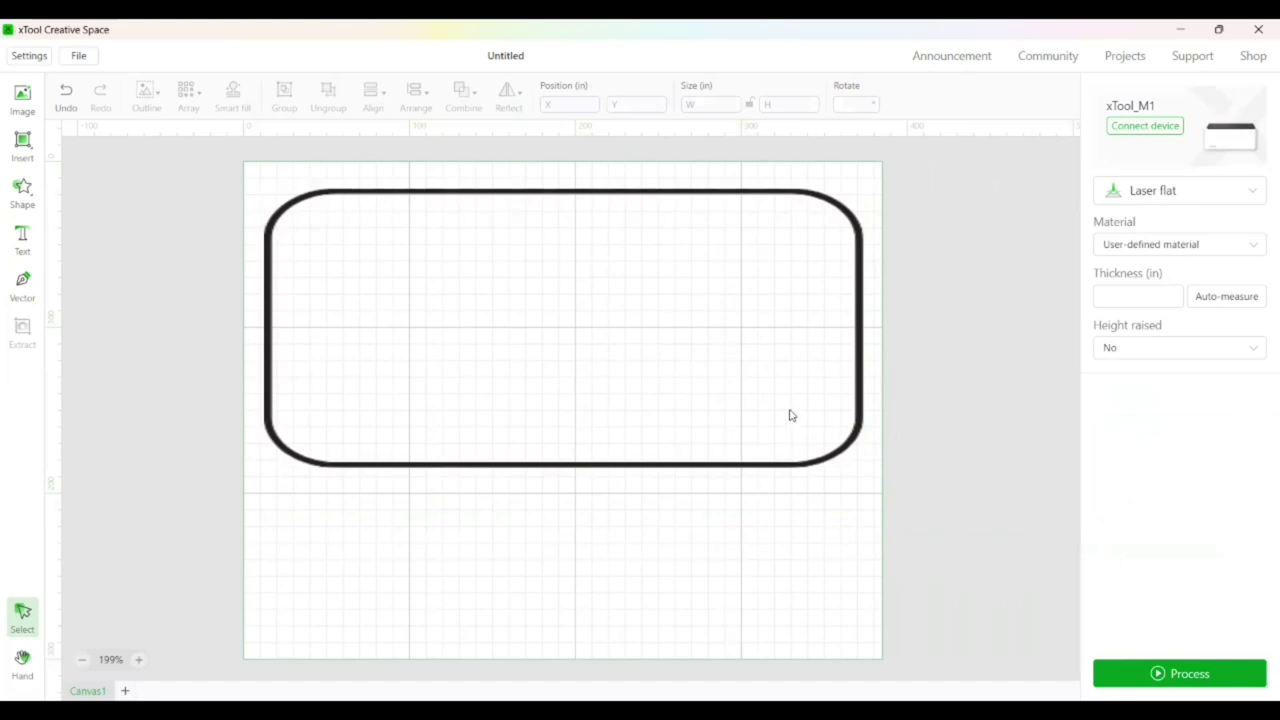
- Add a text object and replace the placeholder HELLO with CHARLIE
{"action": "left_click", "coordinate": [14, 241]}
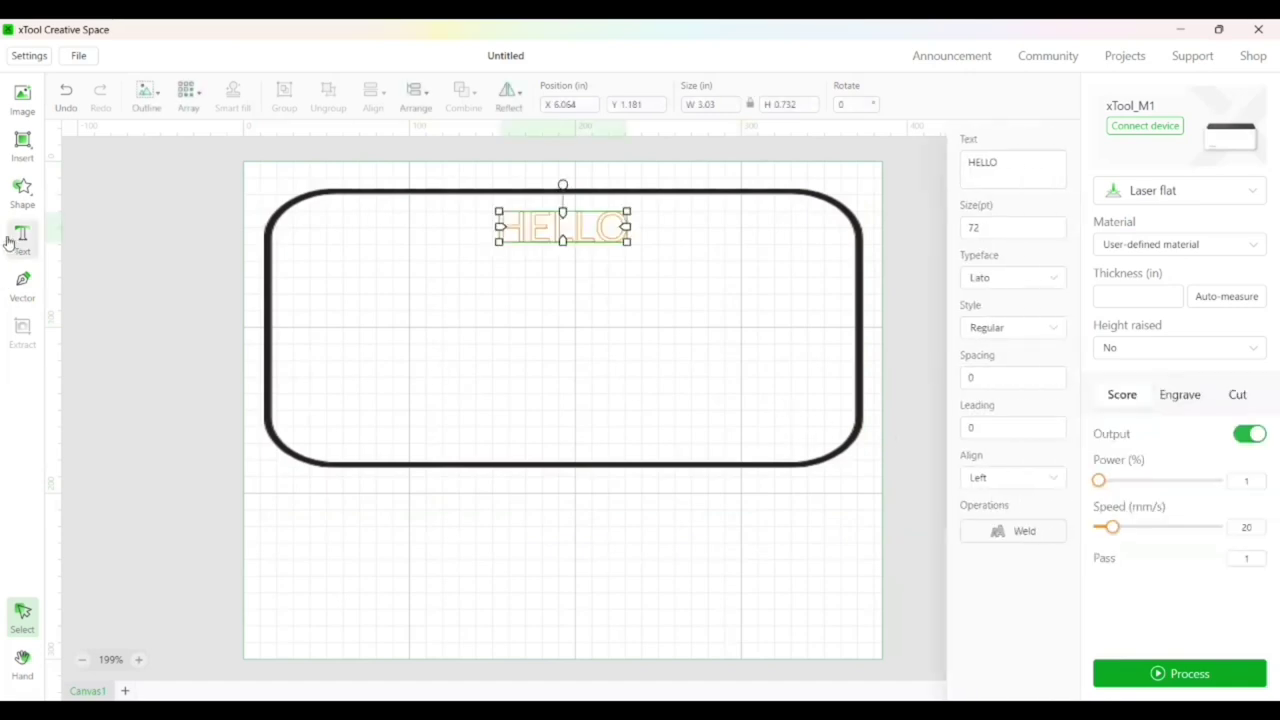
{"action": "left_click", "coordinate": [998, 161]}
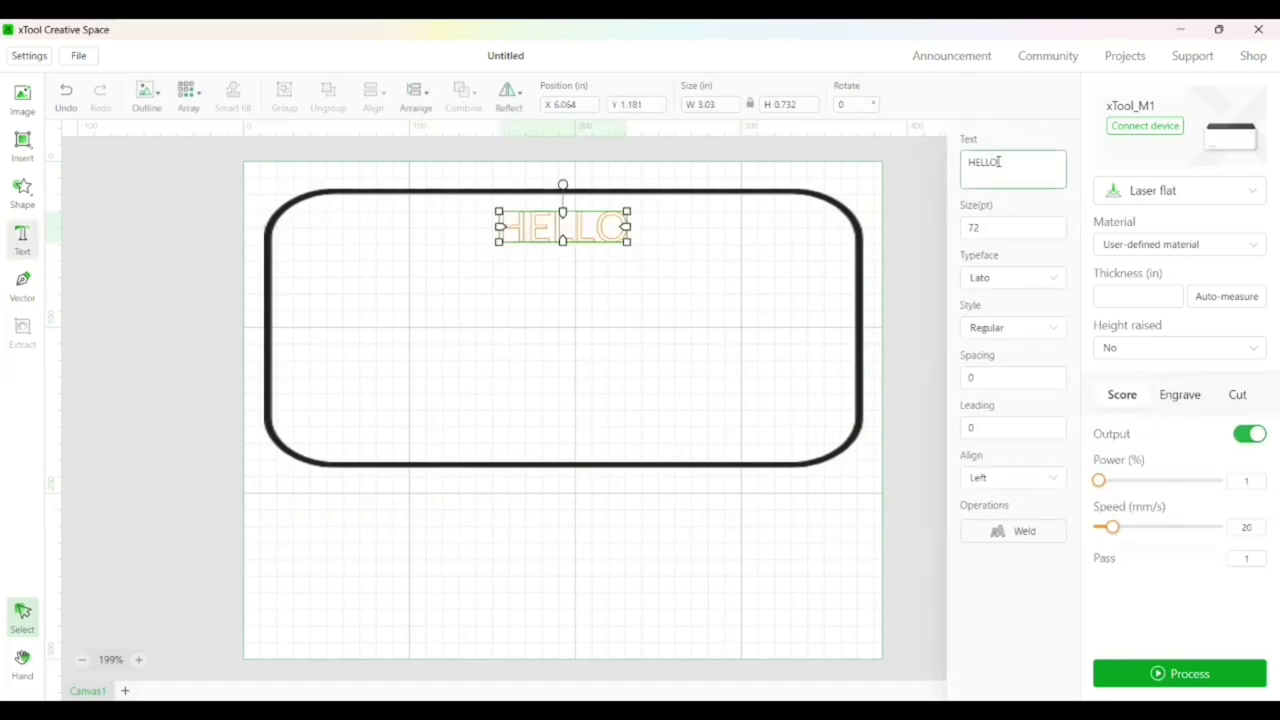
{"action": "left_click_drag", "start_coordinate": [998, 161], "coordinate": [865, 159]}
{"action": "type", "text": "CHARLIE"}
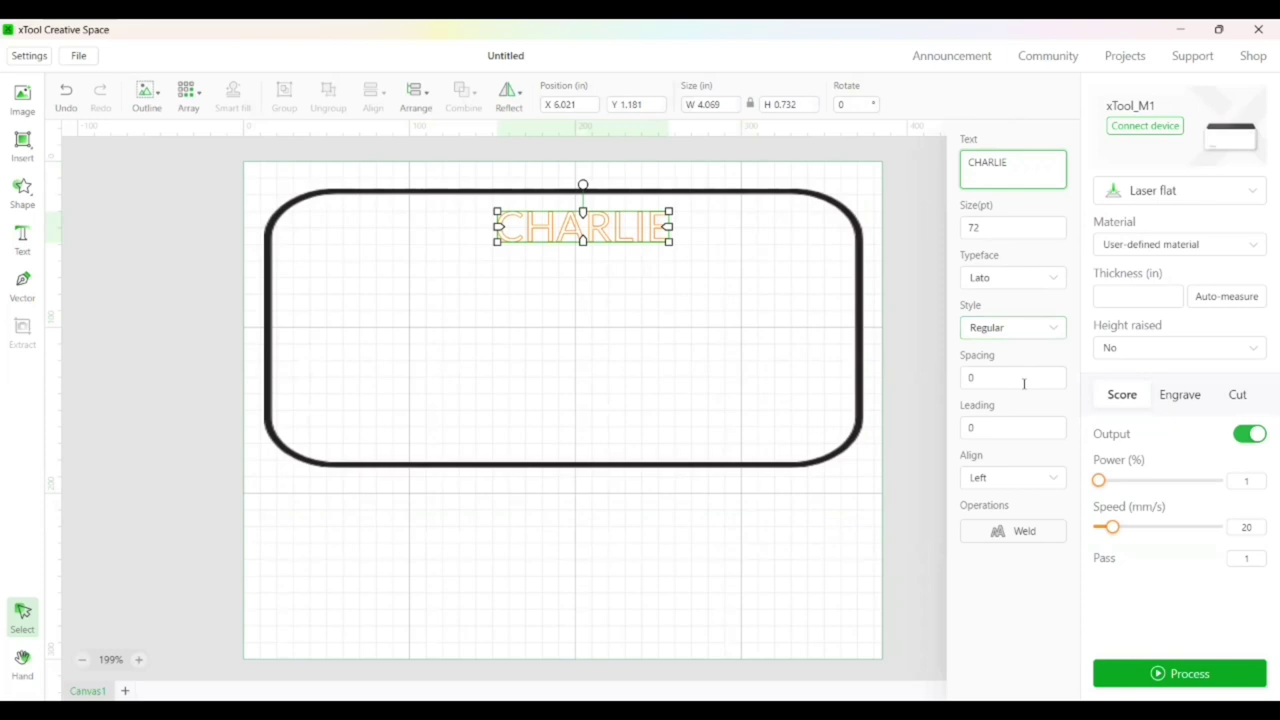
- Set the CHARLIE text's typeface to Arial Rounded MT Bold
{"action": "left_click", "coordinate": [1003, 282]}
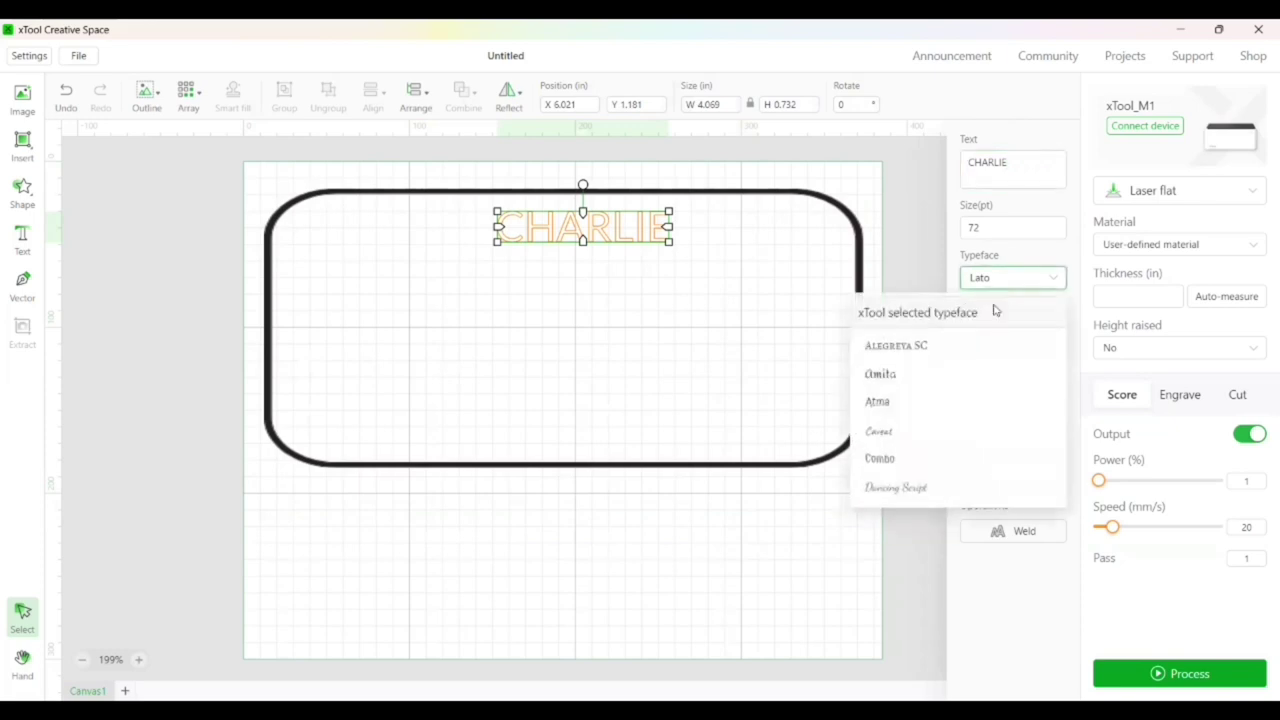
{"action": "scroll", "coordinate": [1060, 310], "scroll_direction": "down", "scroll_amount": 6}
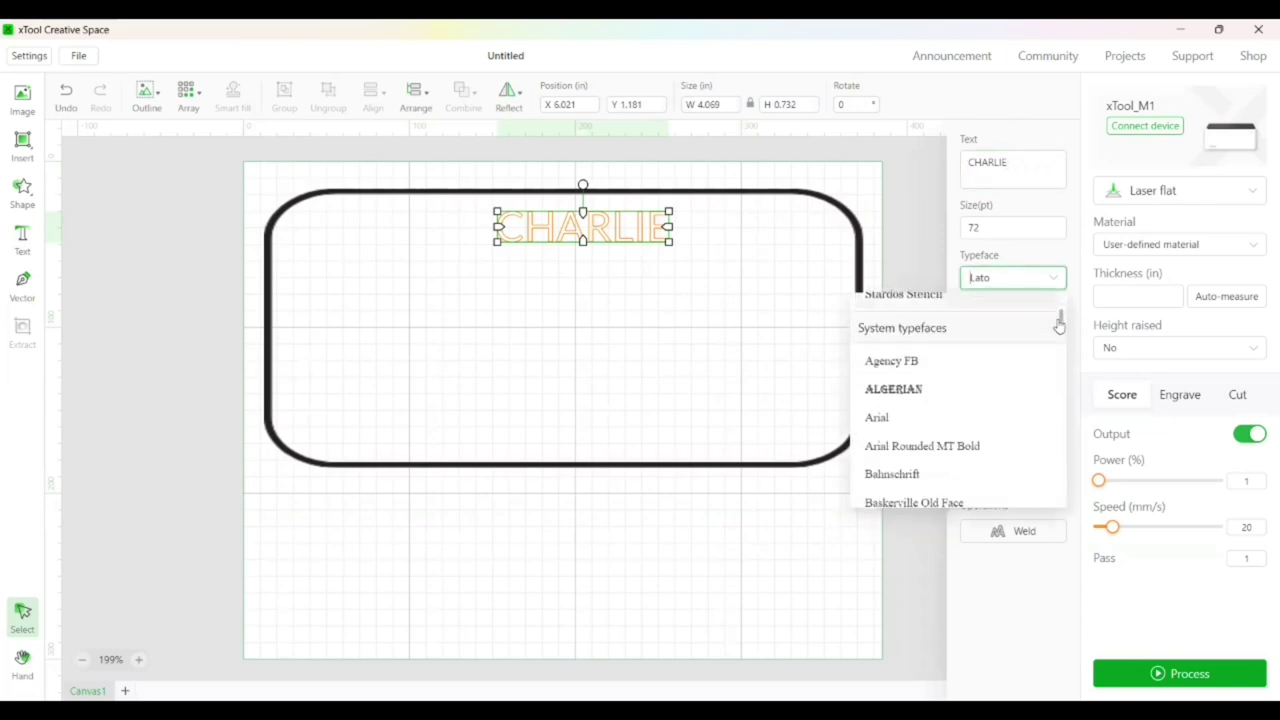
{"action": "left_click", "coordinate": [957, 394]}
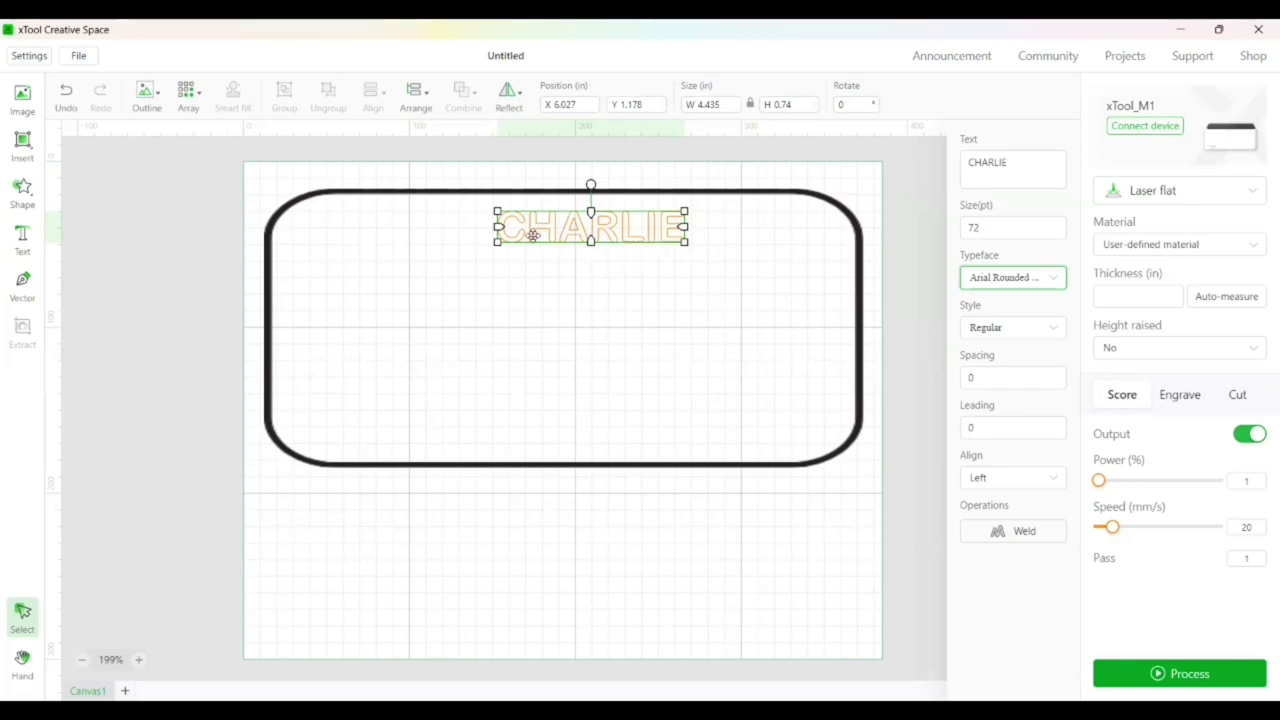
- Enlarge the CHARLIE text, place it inside the rectangle, and stretch it taller
{"action": "left_click_drag", "start_coordinate": [490, 251], "coordinate": [157, 297]}
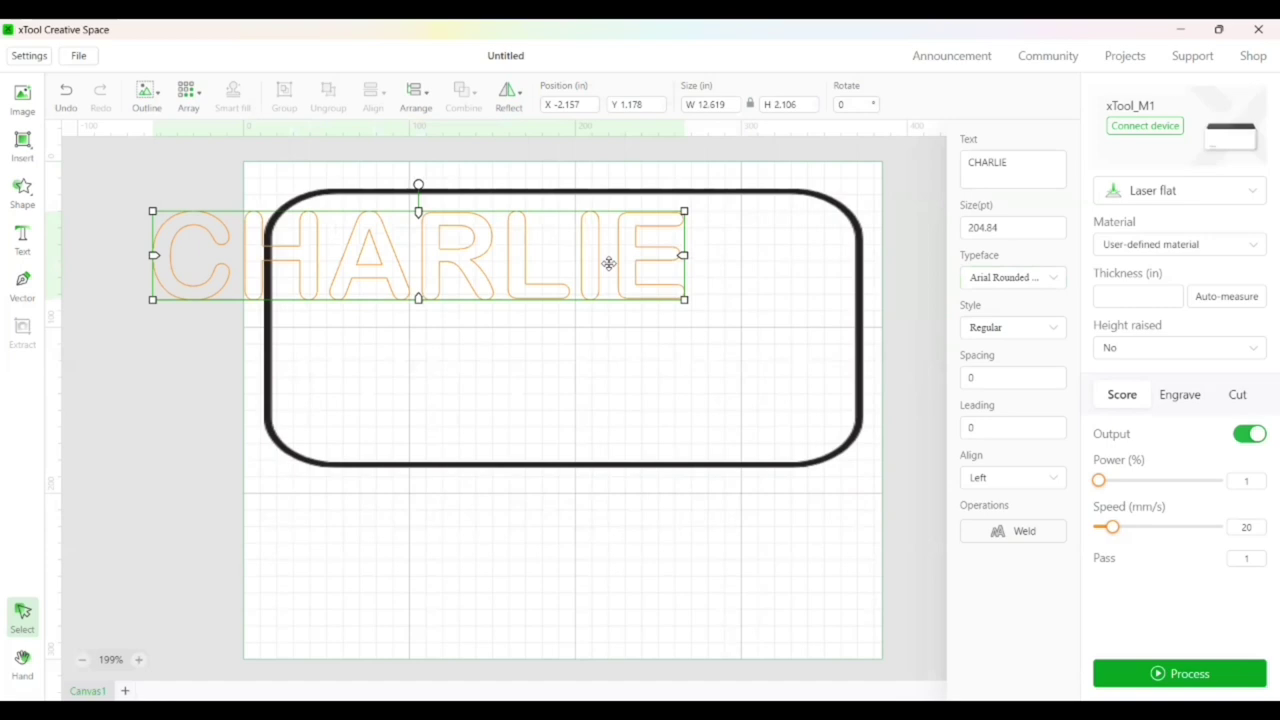
{"action": "left_click_drag", "start_coordinate": [561, 249], "coordinate": [604, 255]}
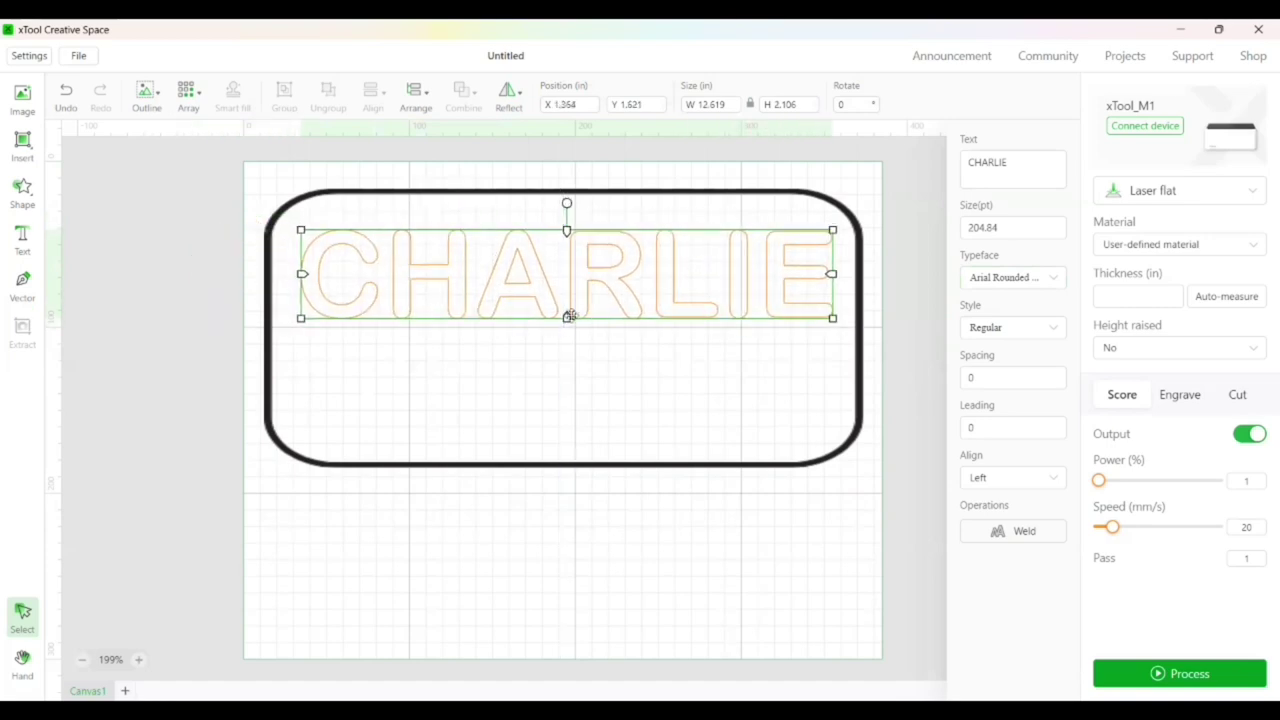
{"action": "mouse_move", "coordinate": [567, 317]}
{"action": "left_mouse_down"}
{"action": "mouse_move", "coordinate": [571, 337]}
{"action": "mouse_move", "coordinate": [570, 318]}
{"action": "left_mouse_up"}
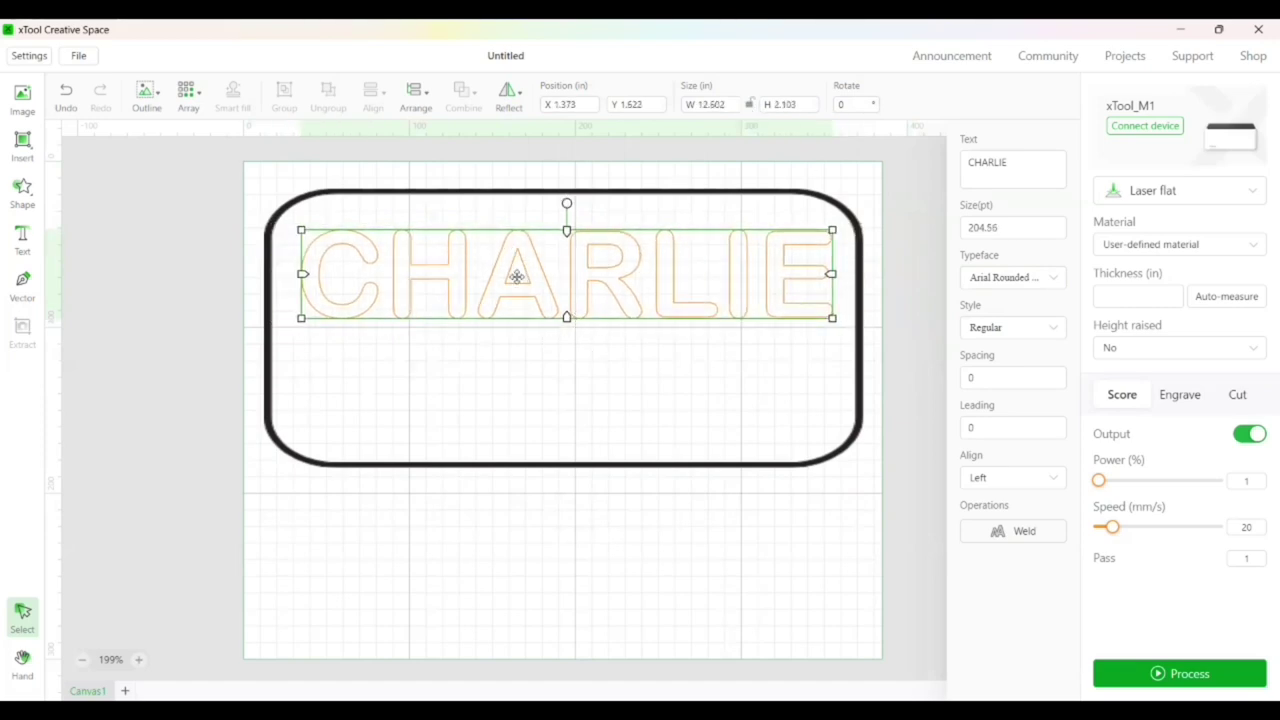
{"action": "left_click_drag", "start_coordinate": [567, 317], "coordinate": [606, 429]}
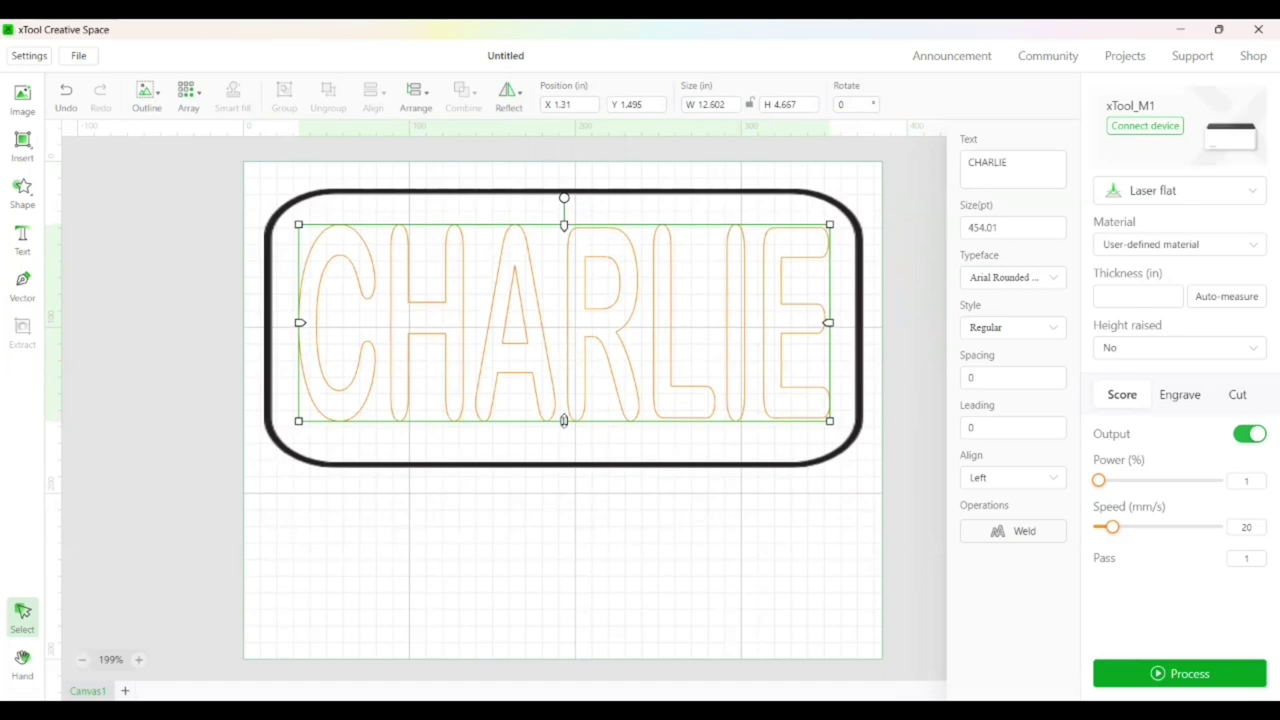
{"action": "left_click_drag", "start_coordinate": [564, 421], "coordinate": [564, 434]}
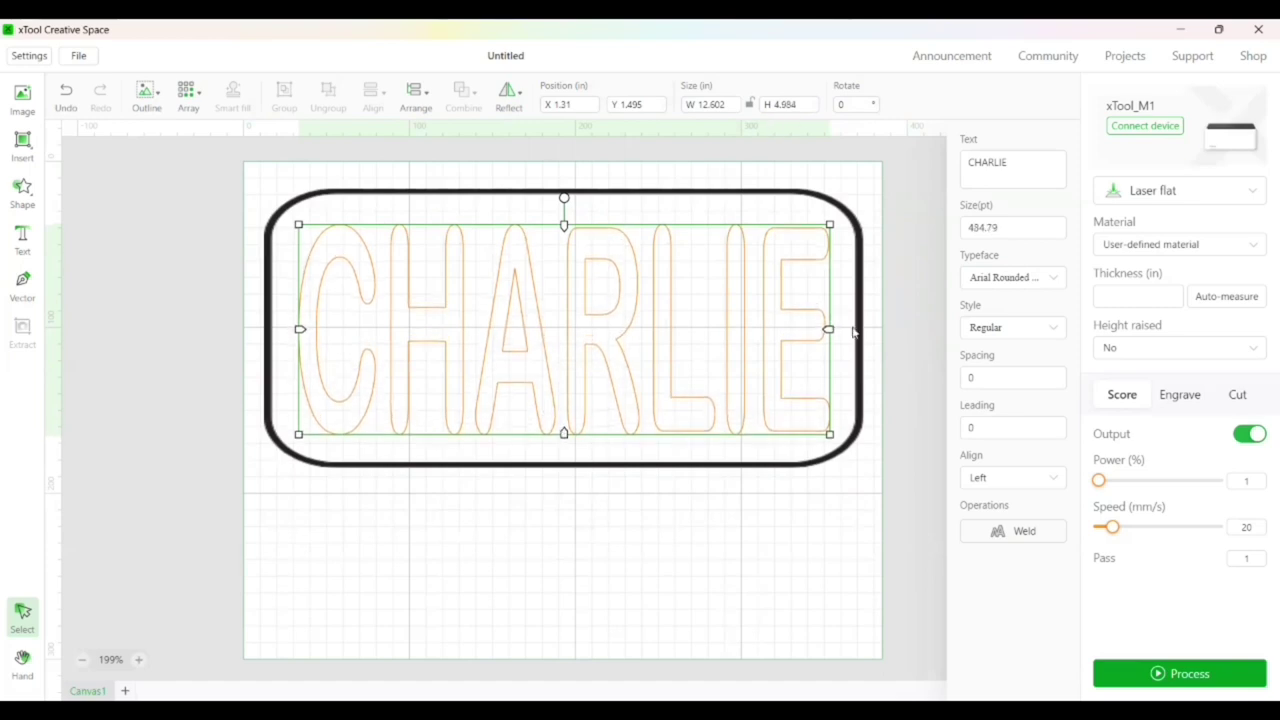
- Fine-tune CHARLIE's width, height and position to about 13.141 × 5.208 in inside the border
{"action": "left_click_drag", "start_coordinate": [828, 328], "coordinate": [838, 329]}
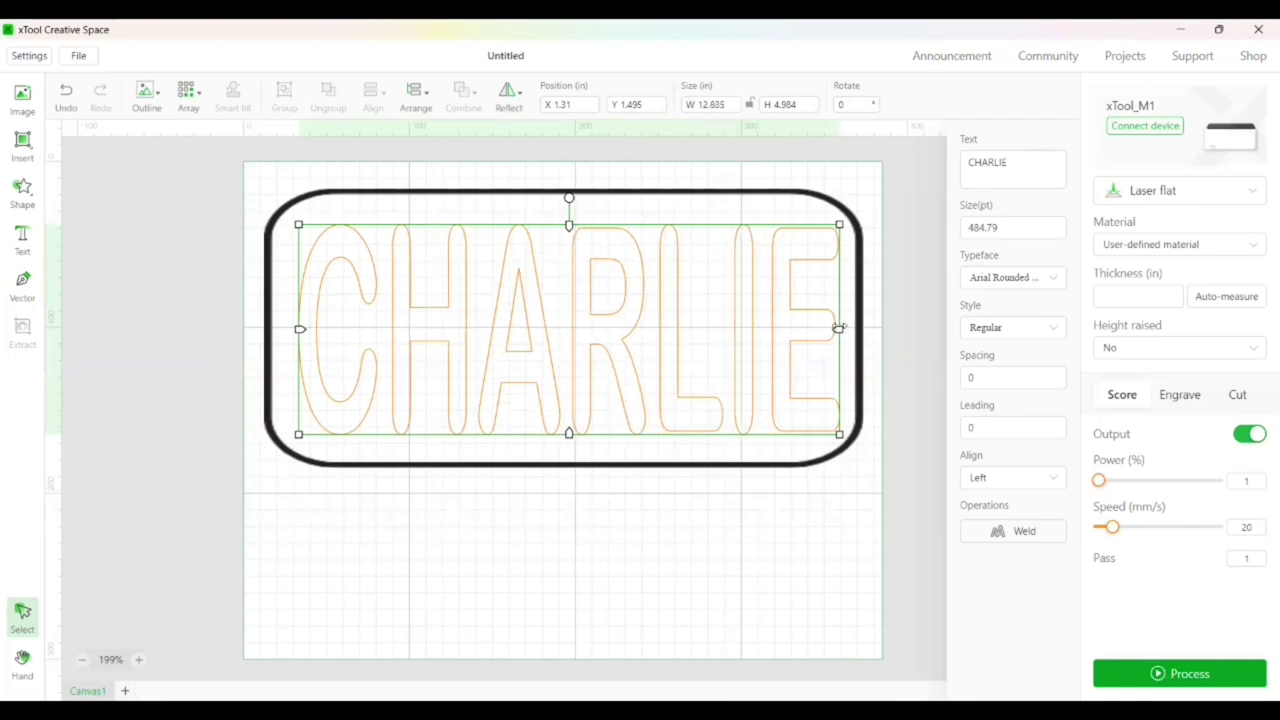
{"action": "left_click_drag", "start_coordinate": [300, 331], "coordinate": [280, 331]}
{"action": "left_click_drag", "start_coordinate": [531, 296], "coordinate": [537, 294]}
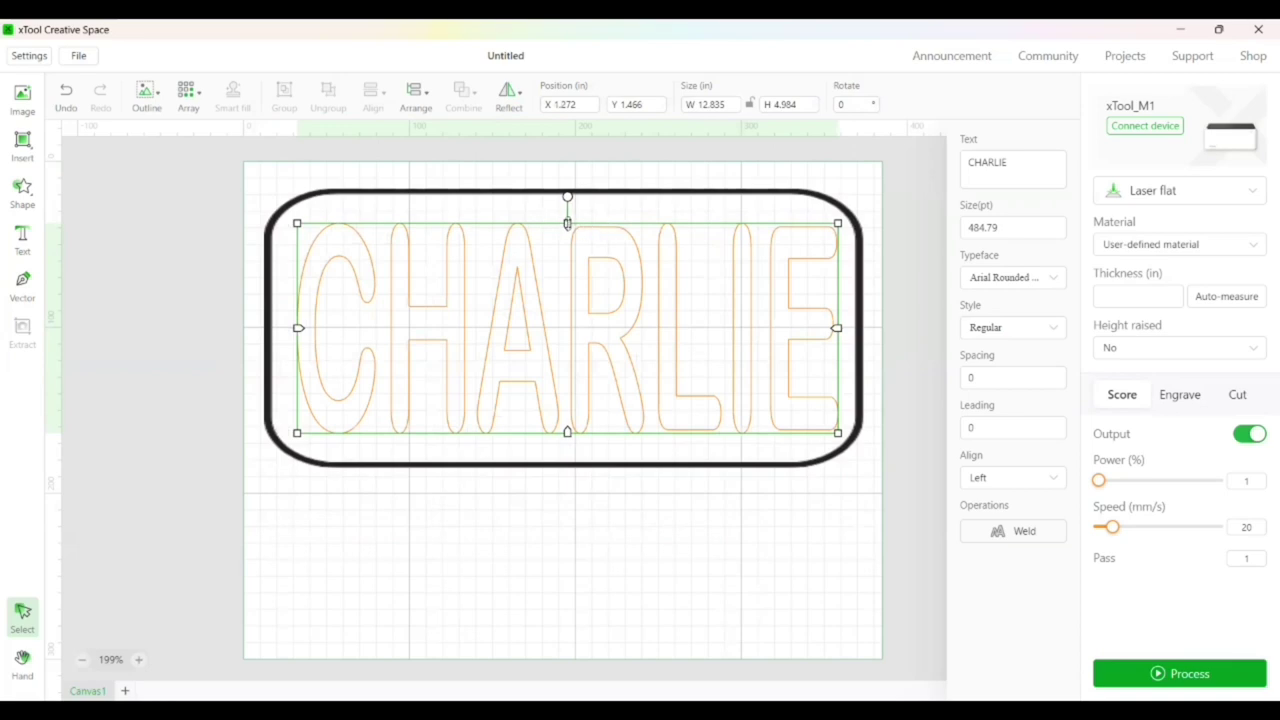
{"action": "left_click_drag", "start_coordinate": [567, 223], "coordinate": [567, 214]}
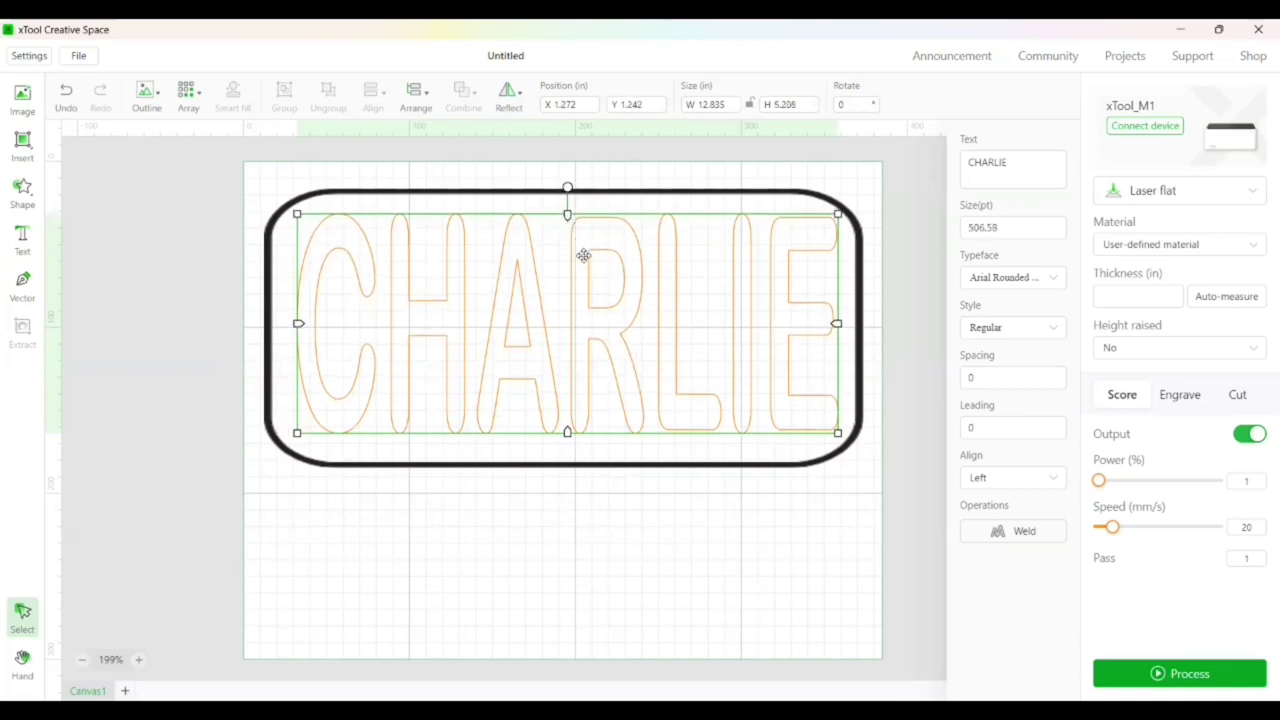
{"action": "left_click_drag", "start_coordinate": [586, 289], "coordinate": [589, 289]}
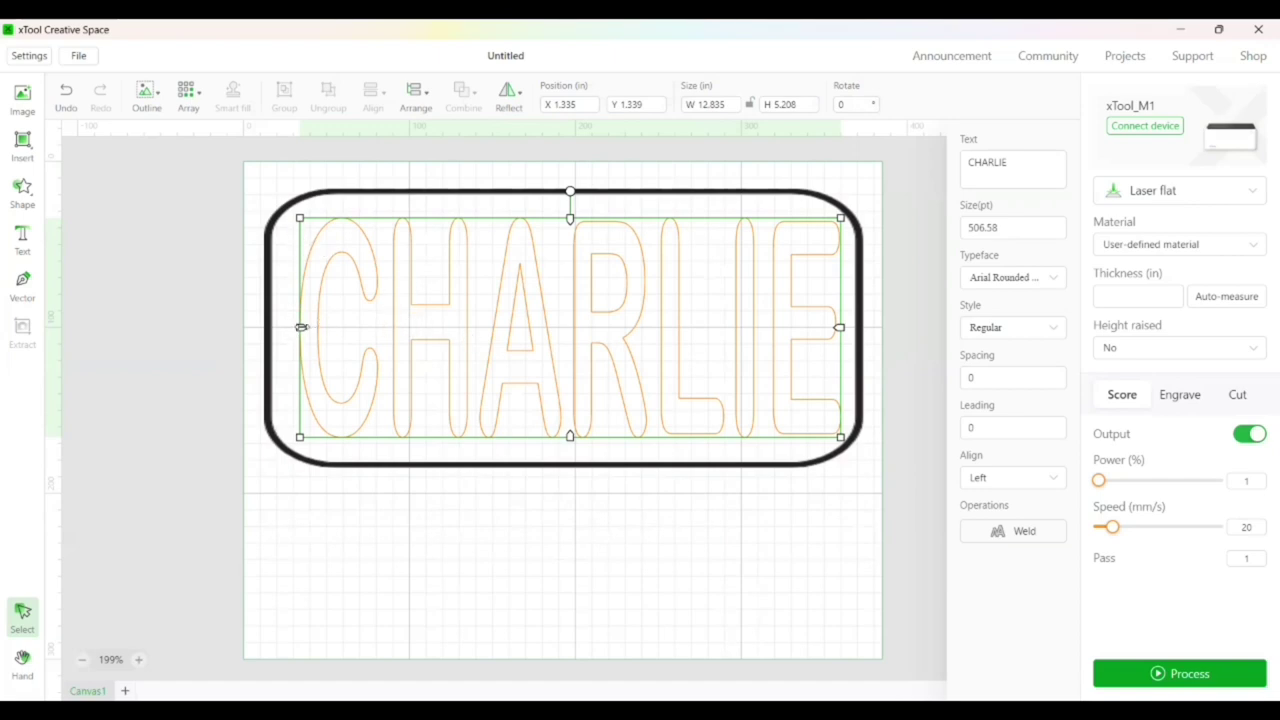
{"action": "left_click_drag", "start_coordinate": [301, 327], "coordinate": [289, 327]}
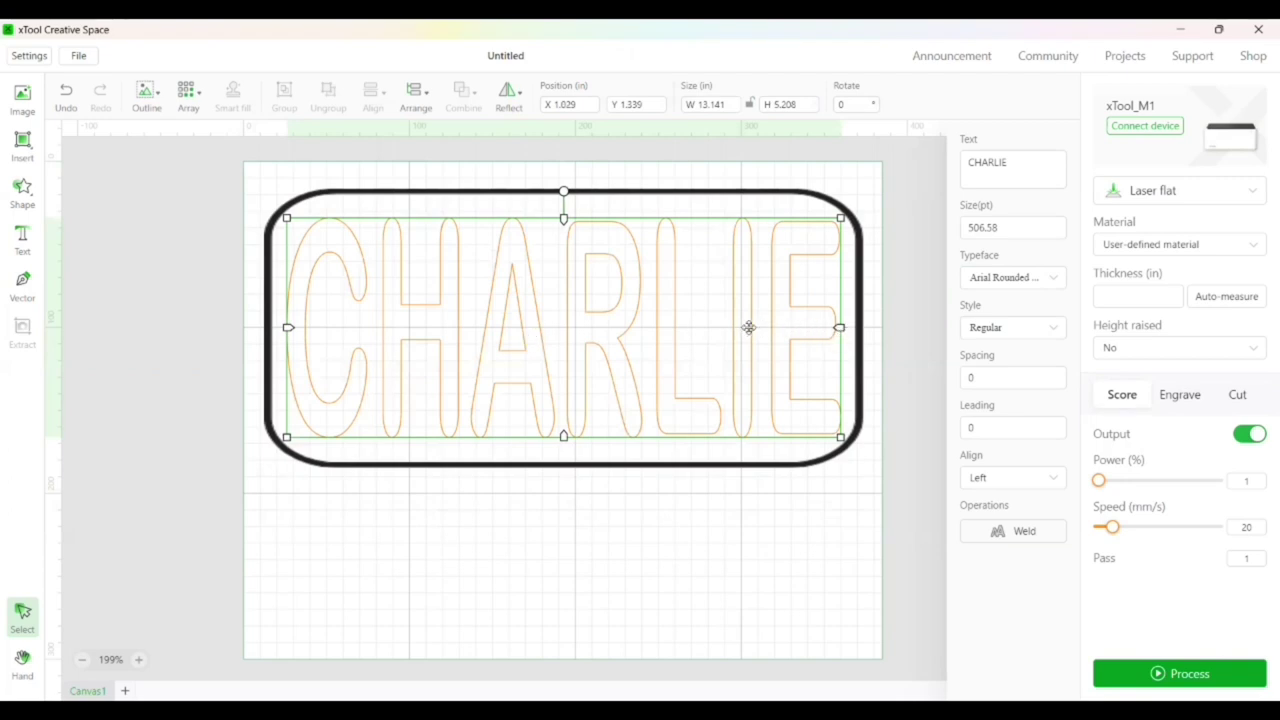
{"action": "left_click", "coordinate": [334, 192]}
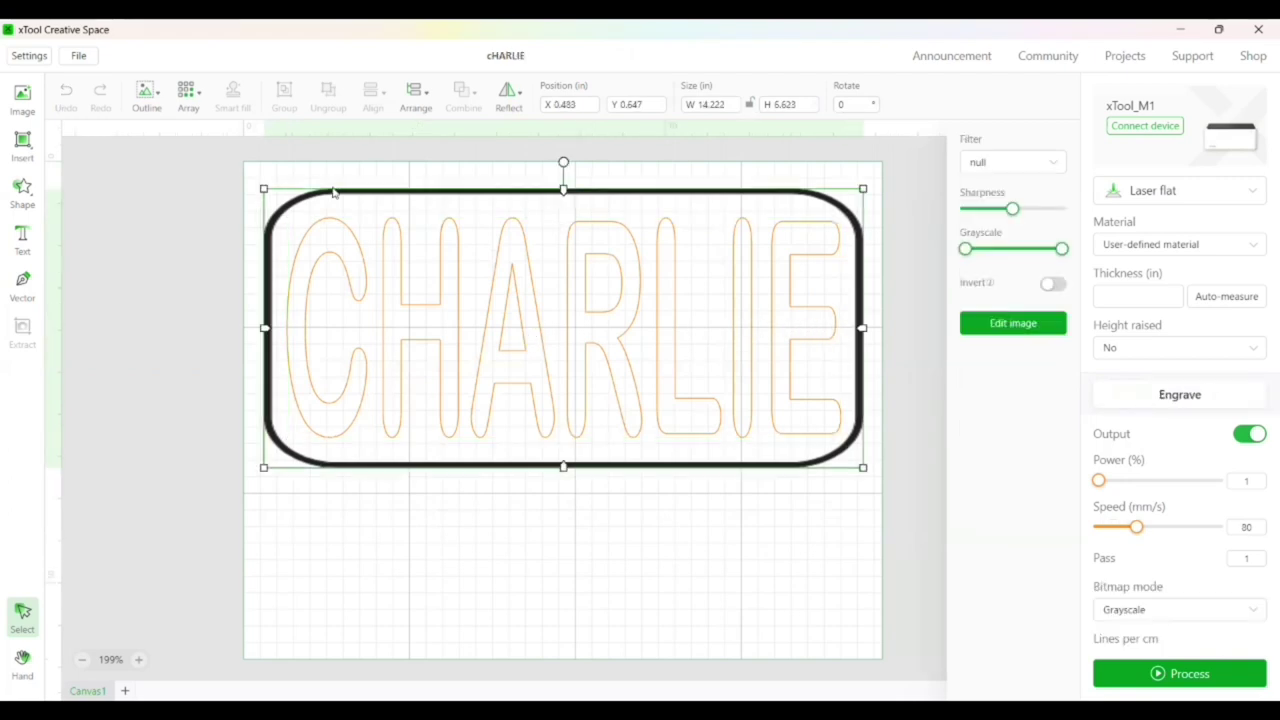
- Create a 0.079 in offset outline of the border without an inner outline
{"action": "left_click", "coordinate": [160, 111]}
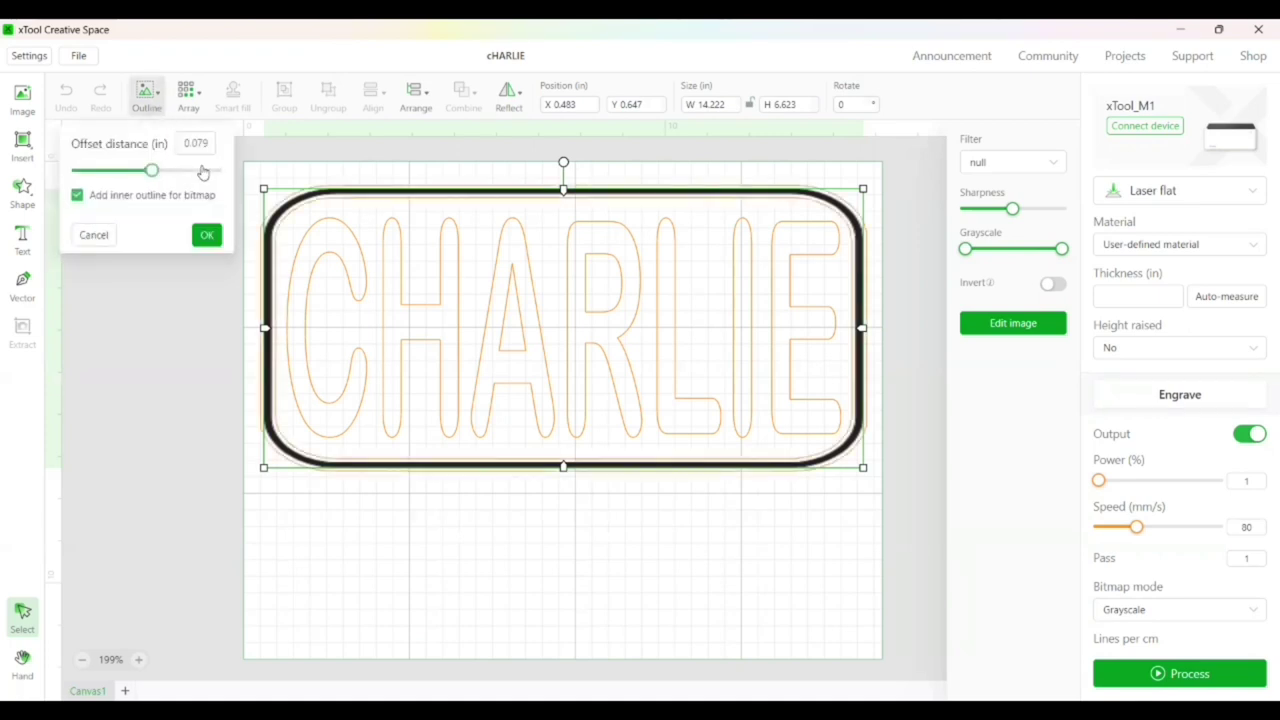
{"action": "left_click", "coordinate": [104, 200]}
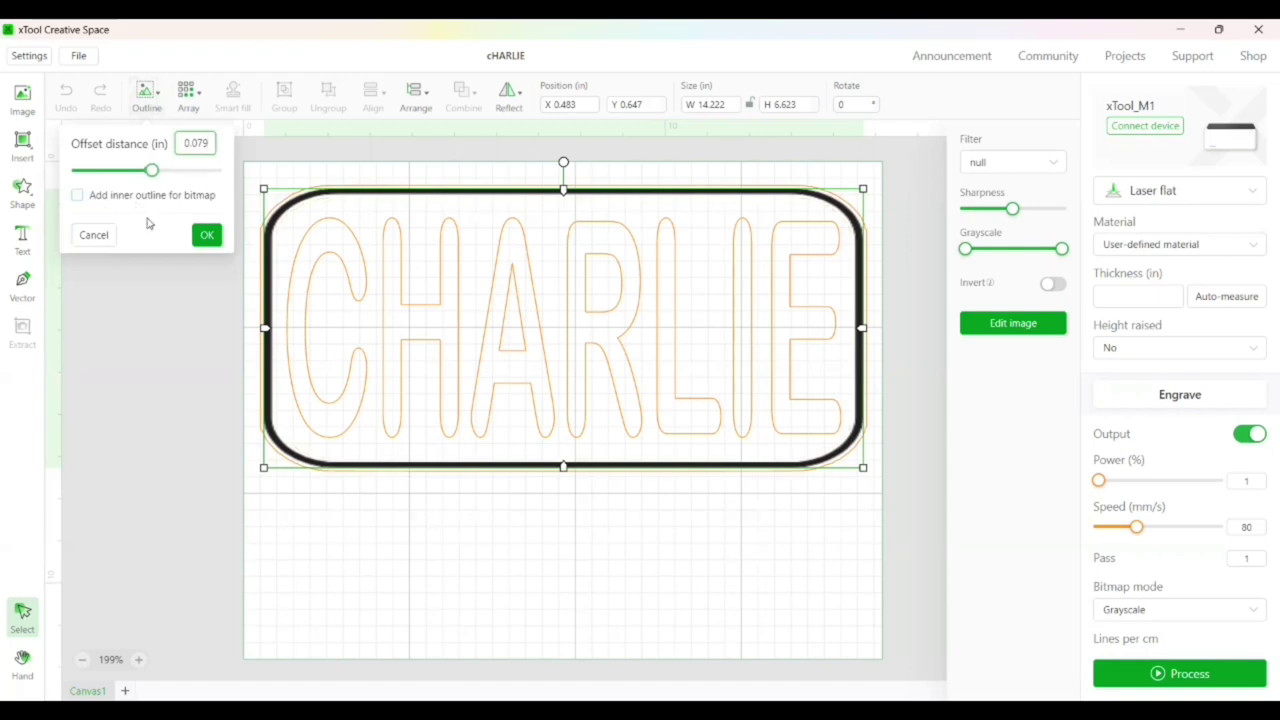
{"action": "left_click", "coordinate": [206, 235]}
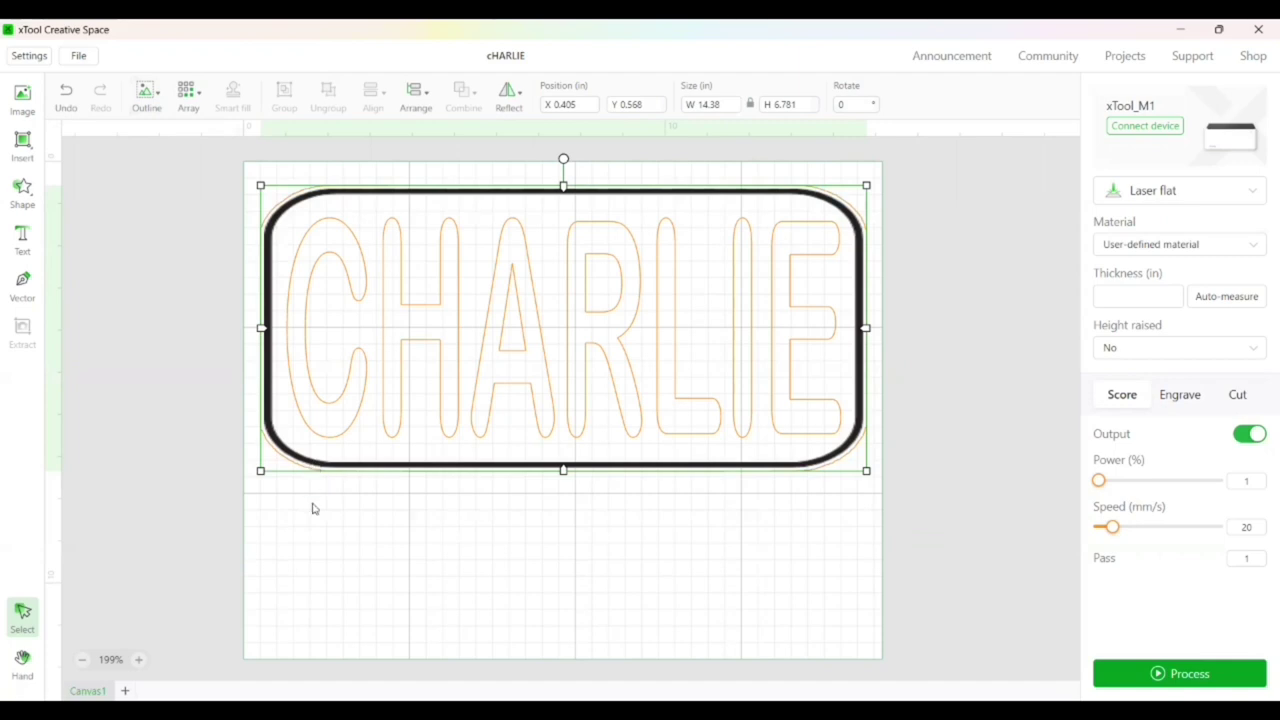
{"action": "left_click_drag", "start_coordinate": [311, 422], "coordinate": [310, 455]}
- Delete the black border image and move the new outline back around CHARLIE
{"action": "left_click", "coordinate": [422, 190]}
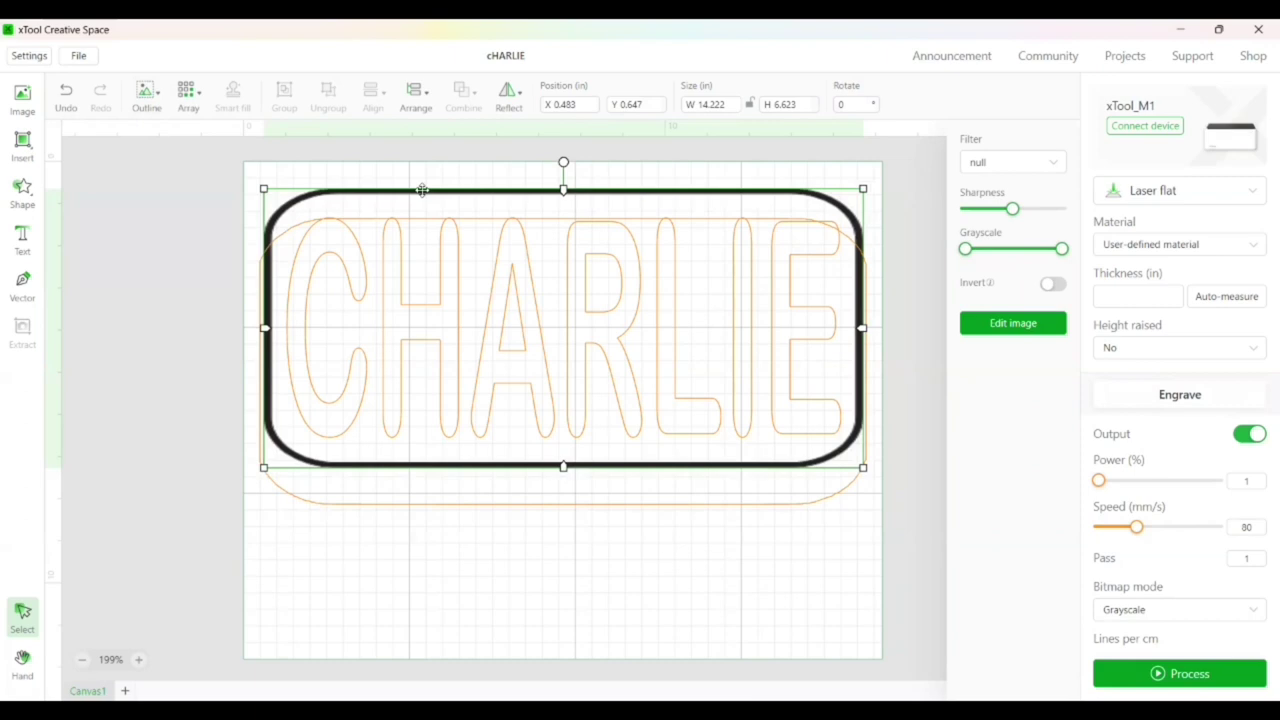
{"action": "key", "text": "Delete"}
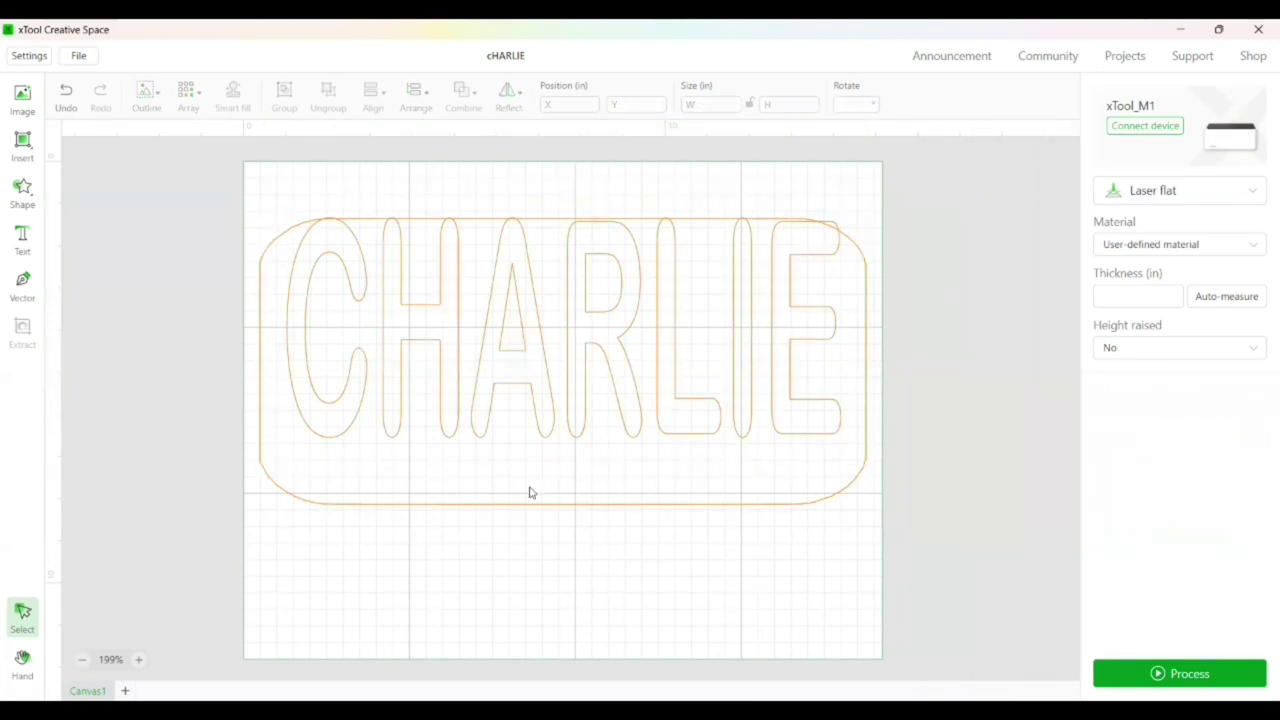
{"action": "left_click_drag", "start_coordinate": [528, 502], "coordinate": [526, 469]}
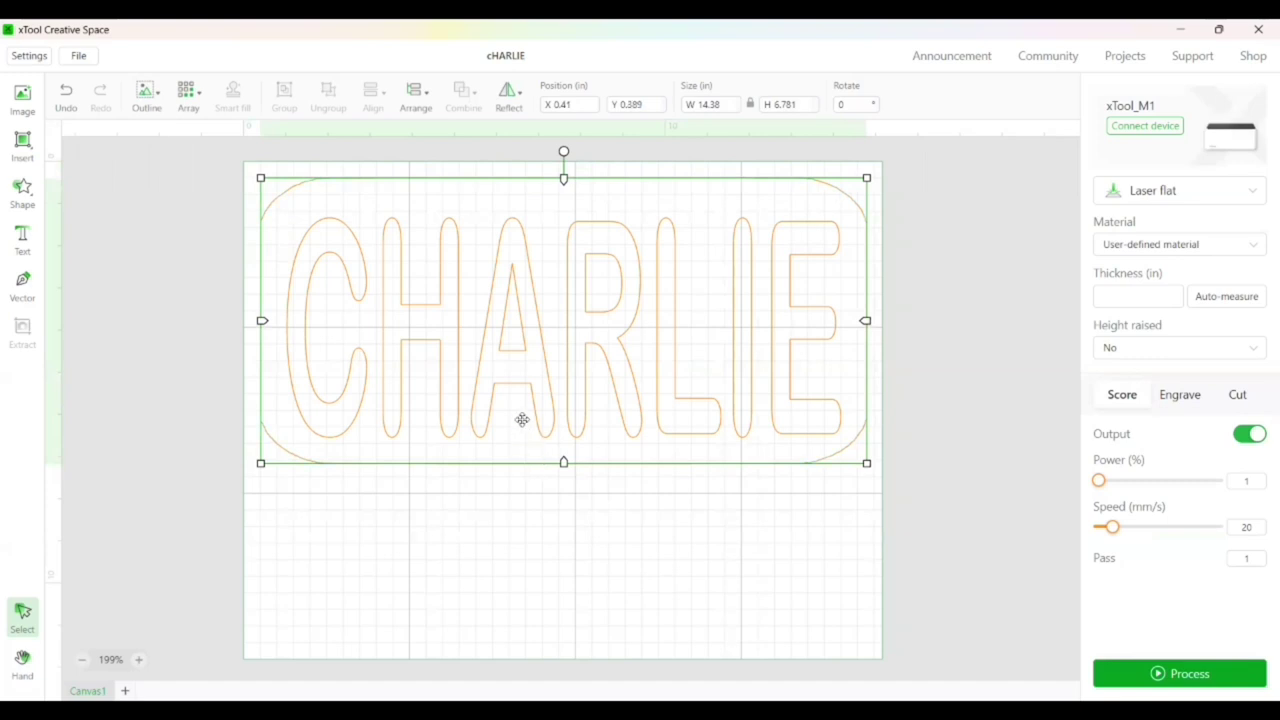
- Stretch the CHARLIE text taller at both its bottom and top
{"action": "left_click", "coordinate": [597, 614]}
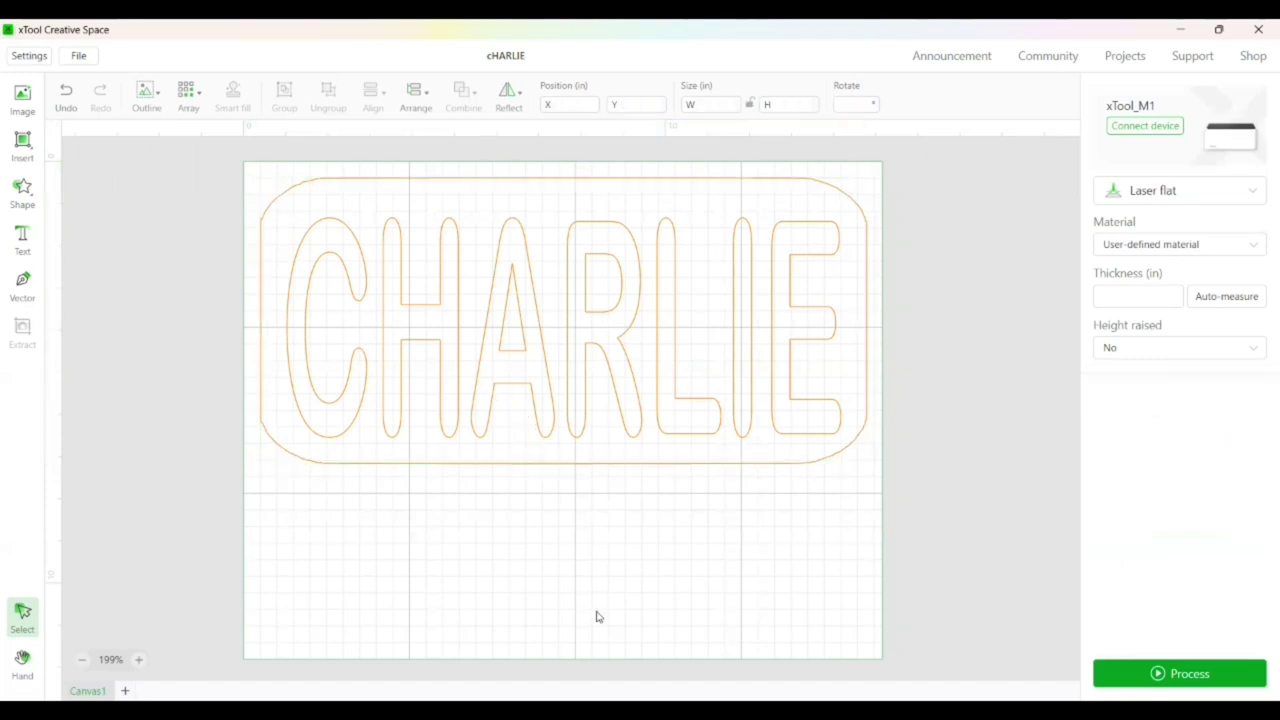
{"action": "left_click", "coordinate": [514, 389]}
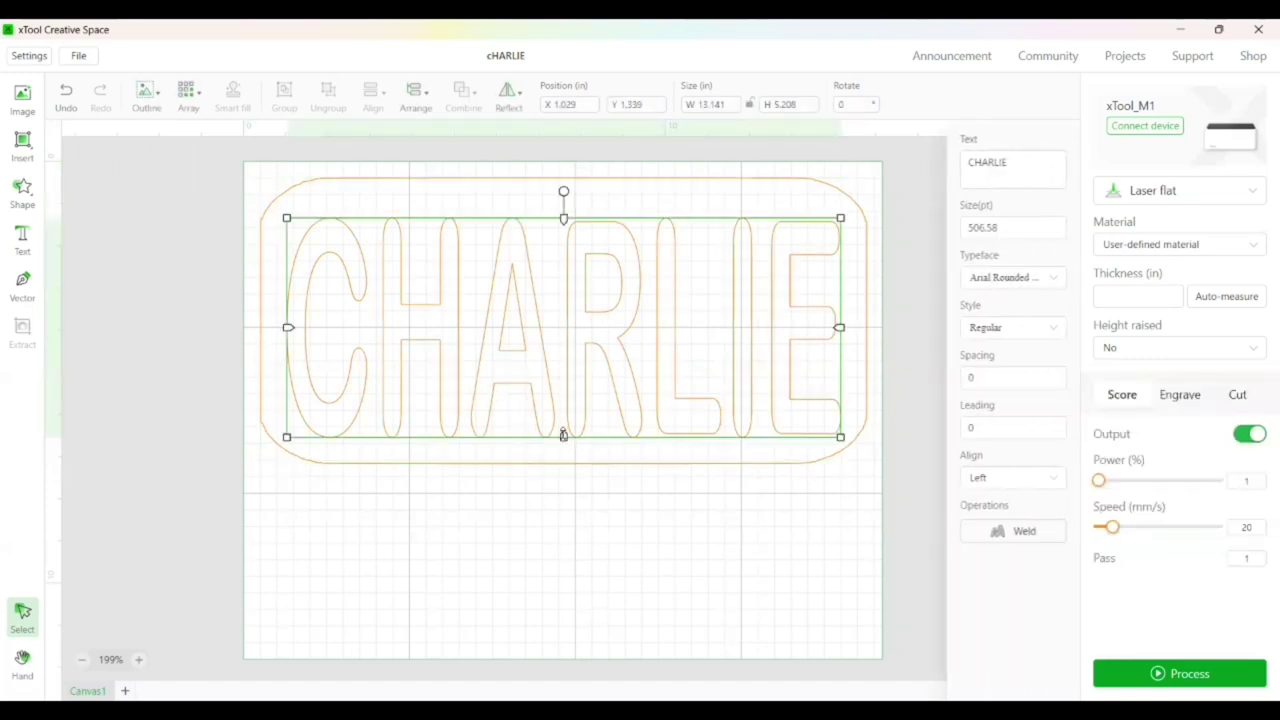
{"action": "left_click_drag", "start_coordinate": [563, 435], "coordinate": [562, 444]}
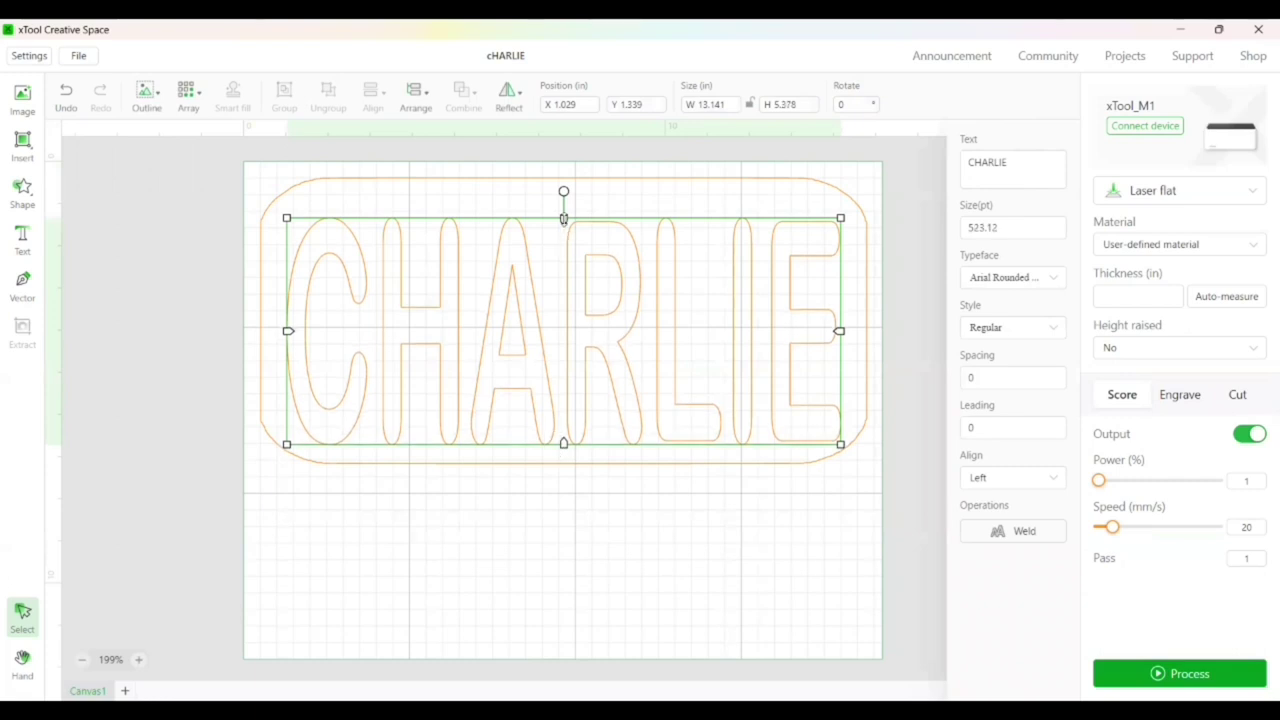
{"action": "left_click_drag", "start_coordinate": [564, 218], "coordinate": [562, 201]}
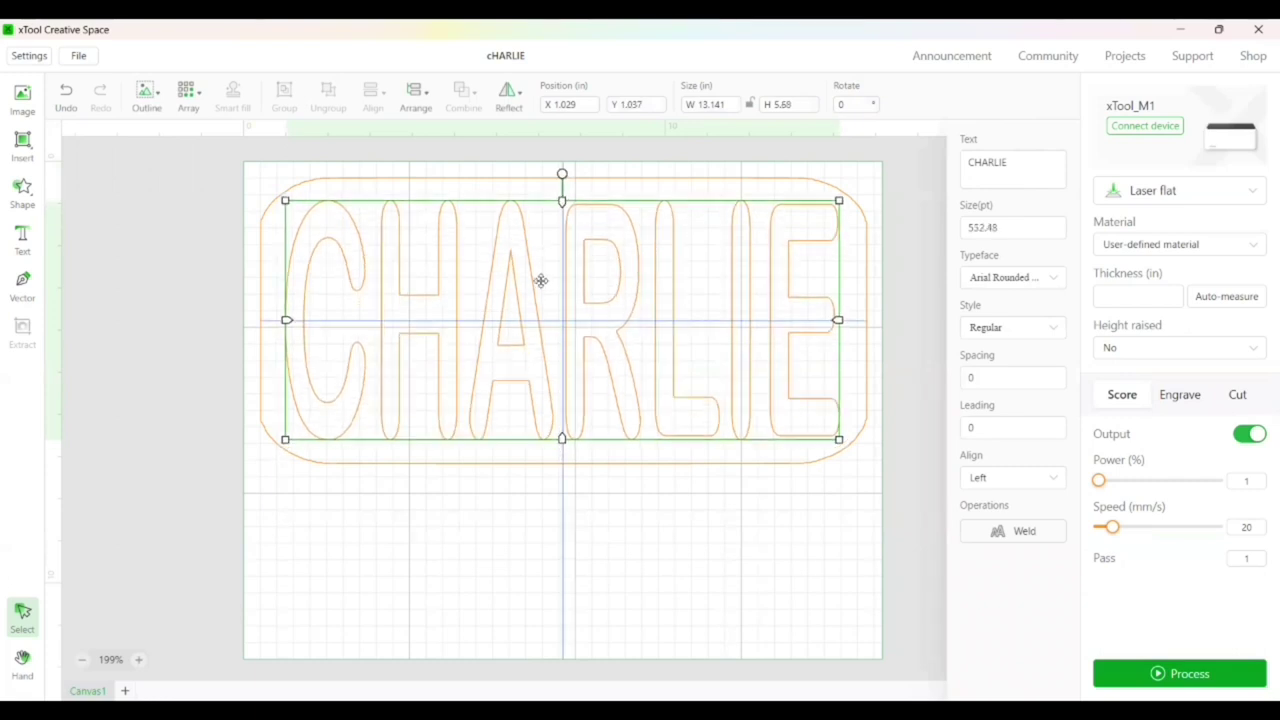
- Centre CHARLIE horizontally and vertically within the rounded outline border
{"action": "left_click", "coordinate": [563, 463]}
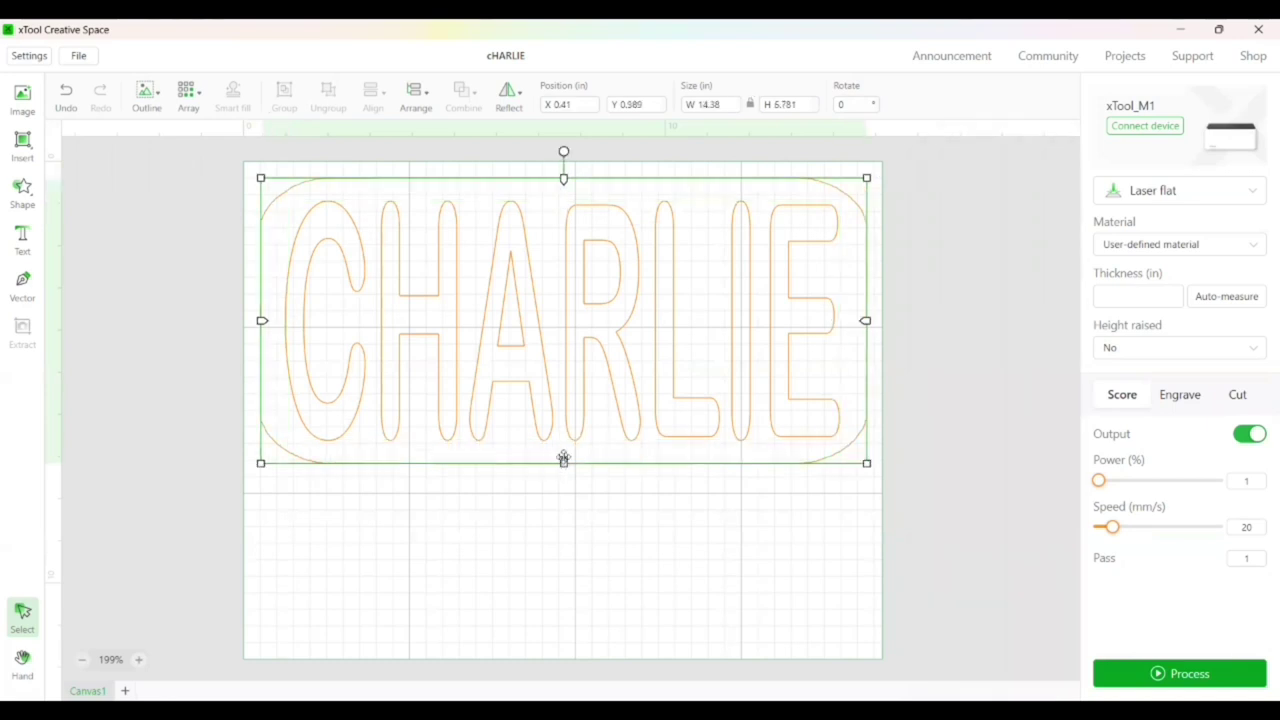
{"action": "left_click", "coordinate": [554, 512]}
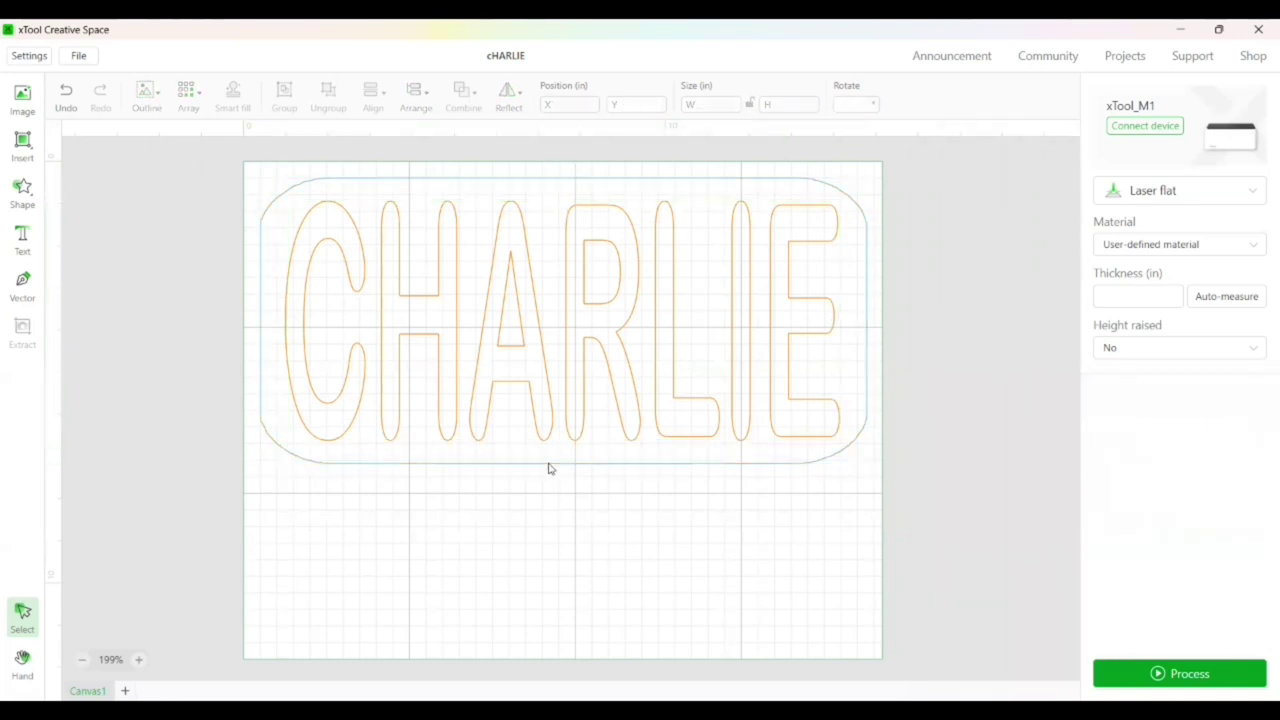
{"action": "left_click", "coordinate": [549, 466]}
{"action": "left_click", "coordinate": [538, 390], "text": "shift"}
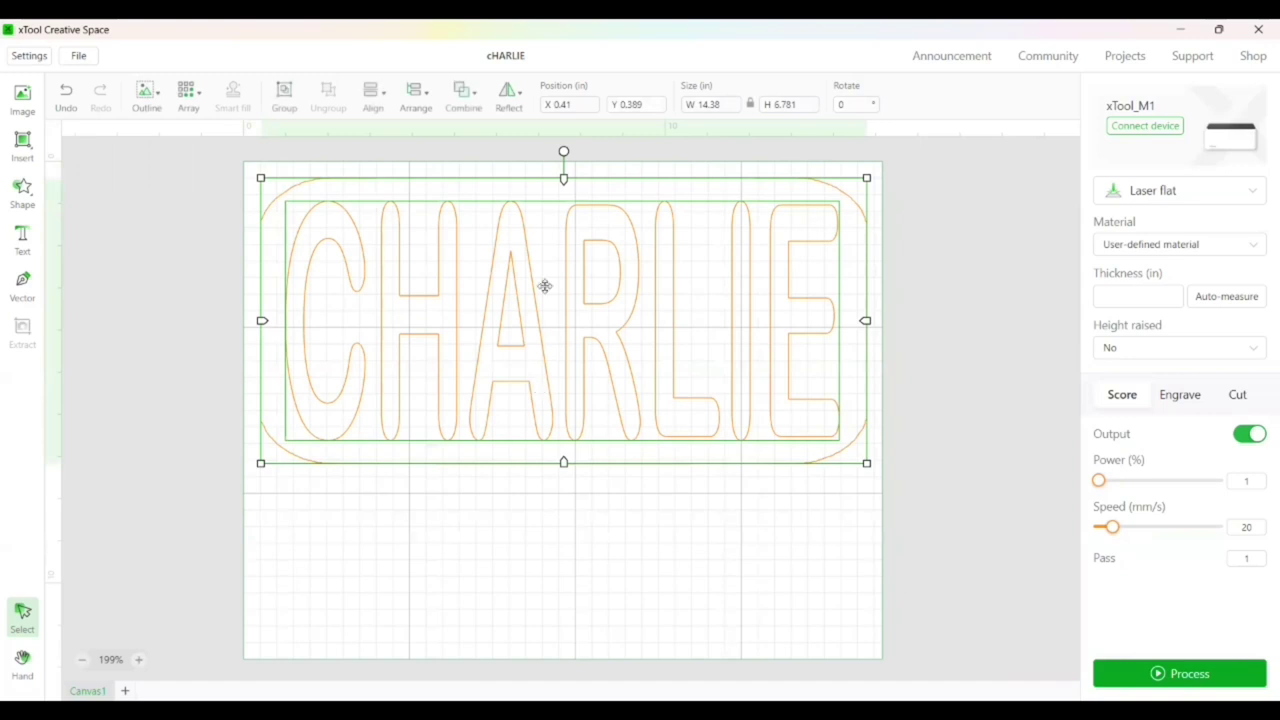
{"action": "left_click", "coordinate": [375, 110]}
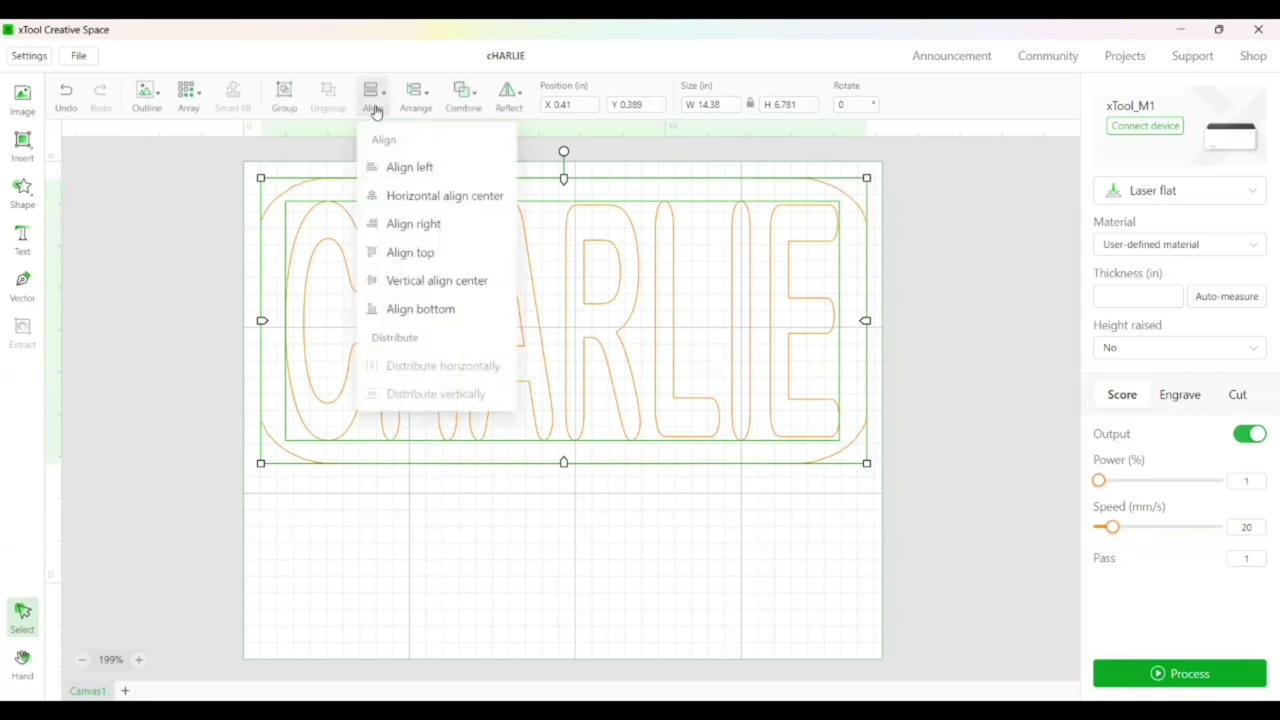
{"action": "left_click", "coordinate": [414, 197]}
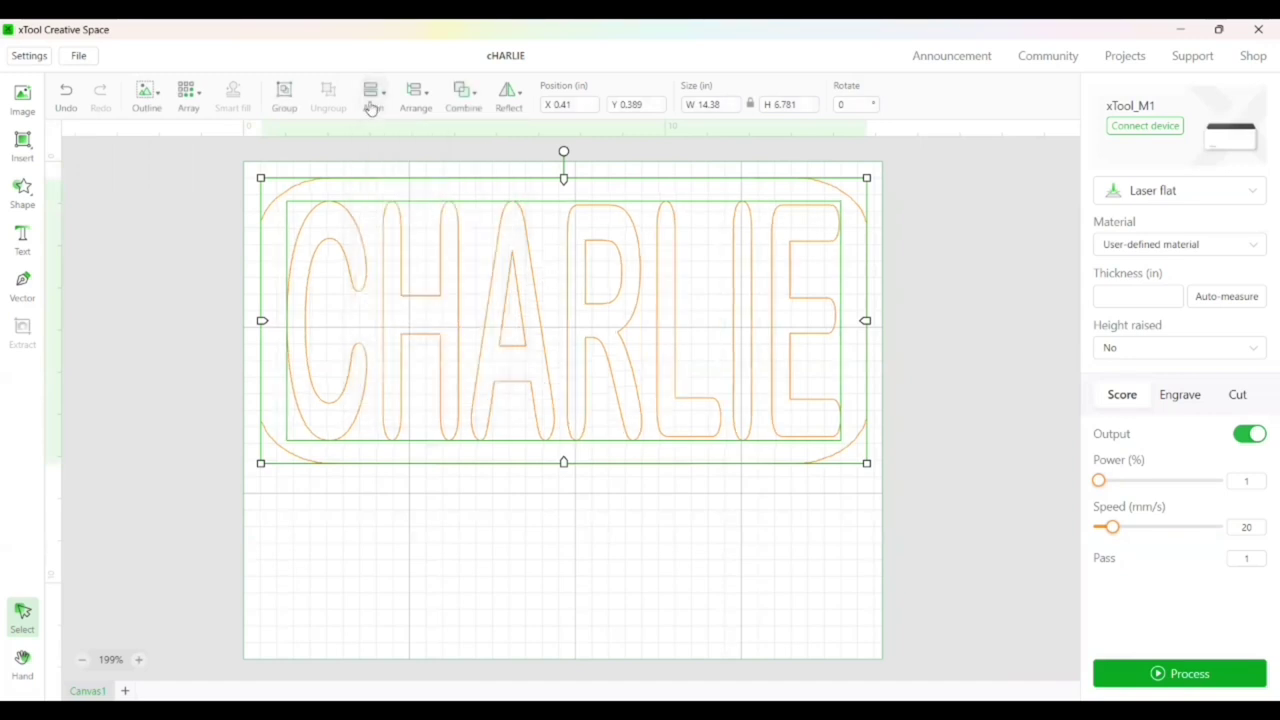
{"action": "left_click", "coordinate": [375, 110]}
{"action": "left_click", "coordinate": [409, 281]}
{"action": "left_click", "coordinate": [446, 530]}
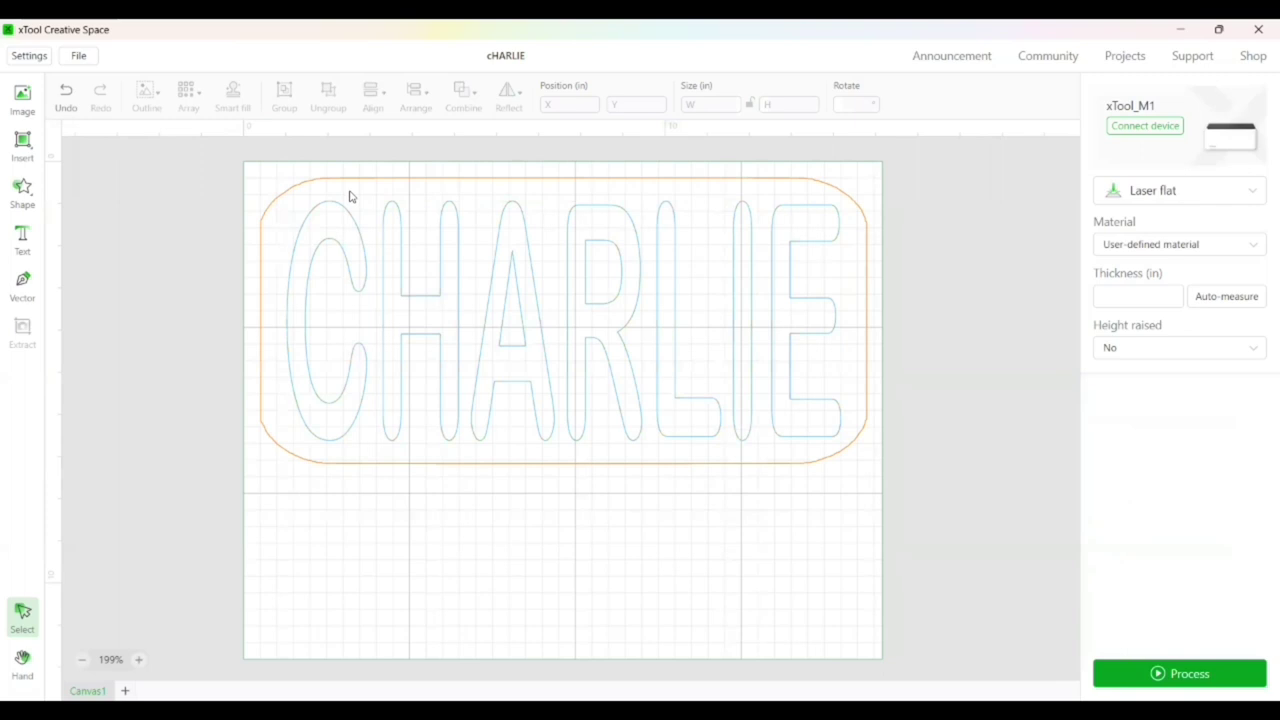
- Copy and paste the rounded outline border, moving the copy downward
{"action": "left_click", "coordinate": [260, 307]}
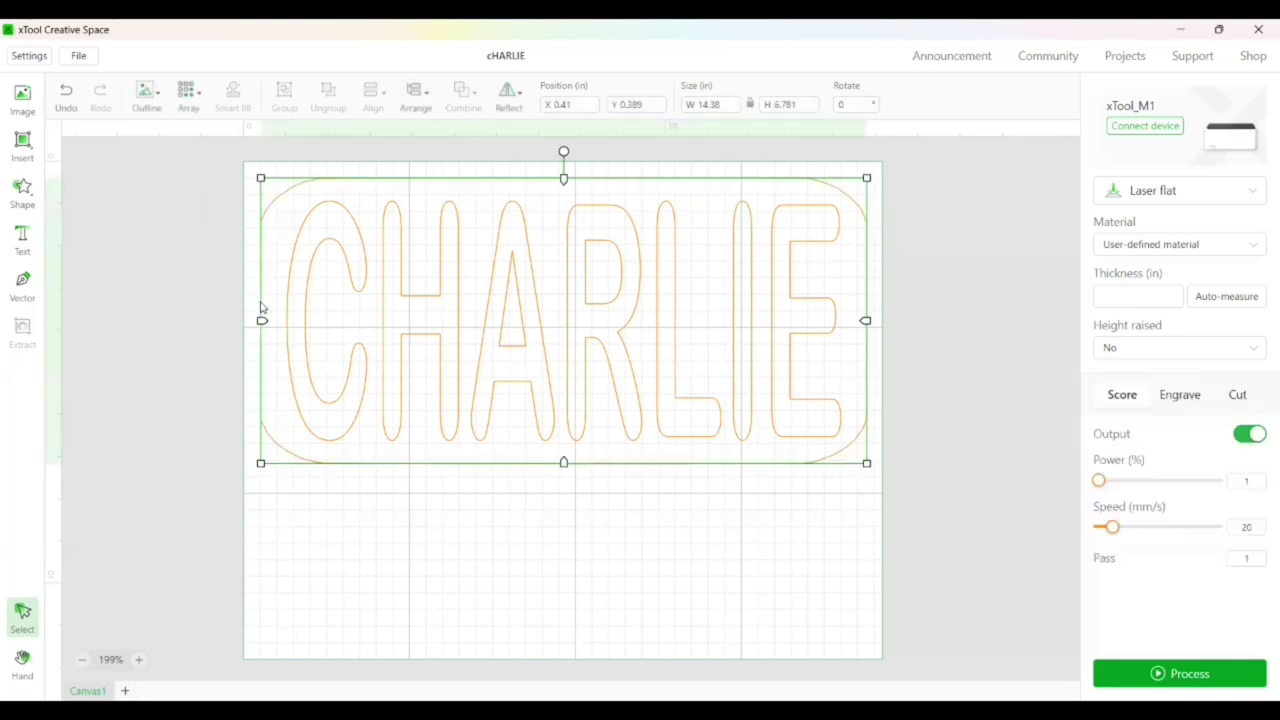
{"action": "key", "text": "ctrl+c"}
{"action": "left_click", "coordinate": [332, 540]}
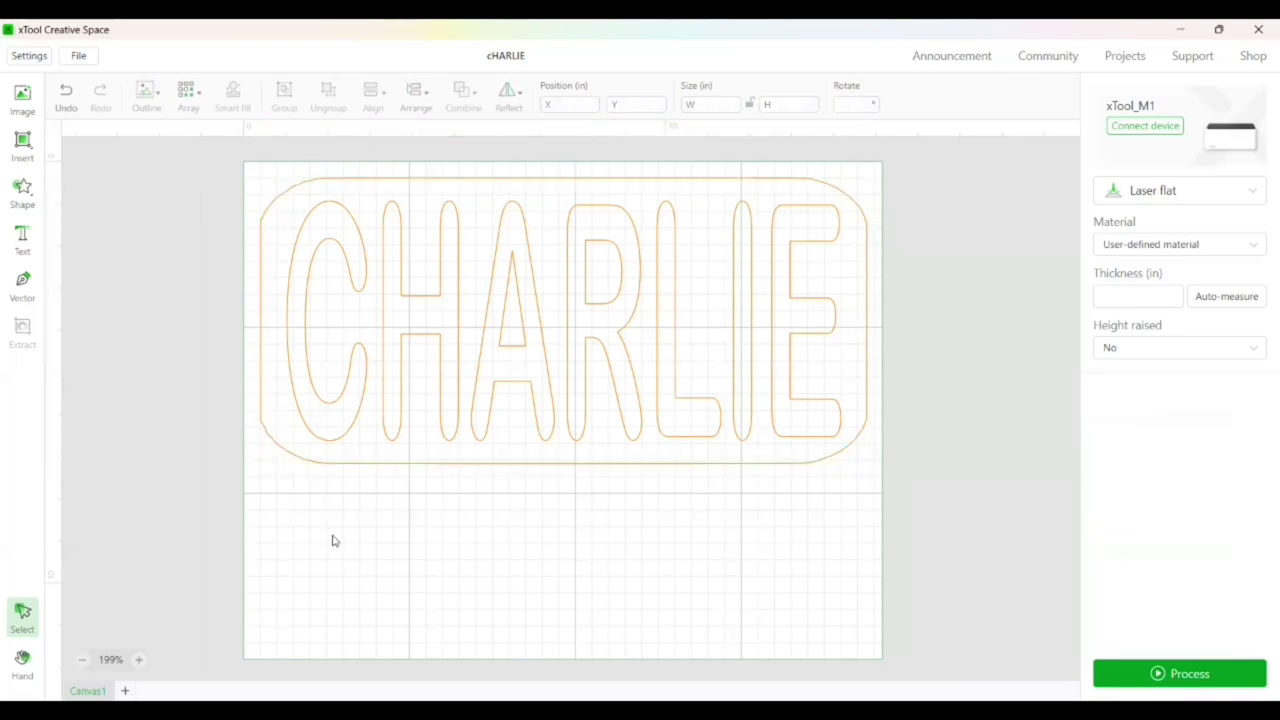
{"action": "key", "text": "ctrl+v"}
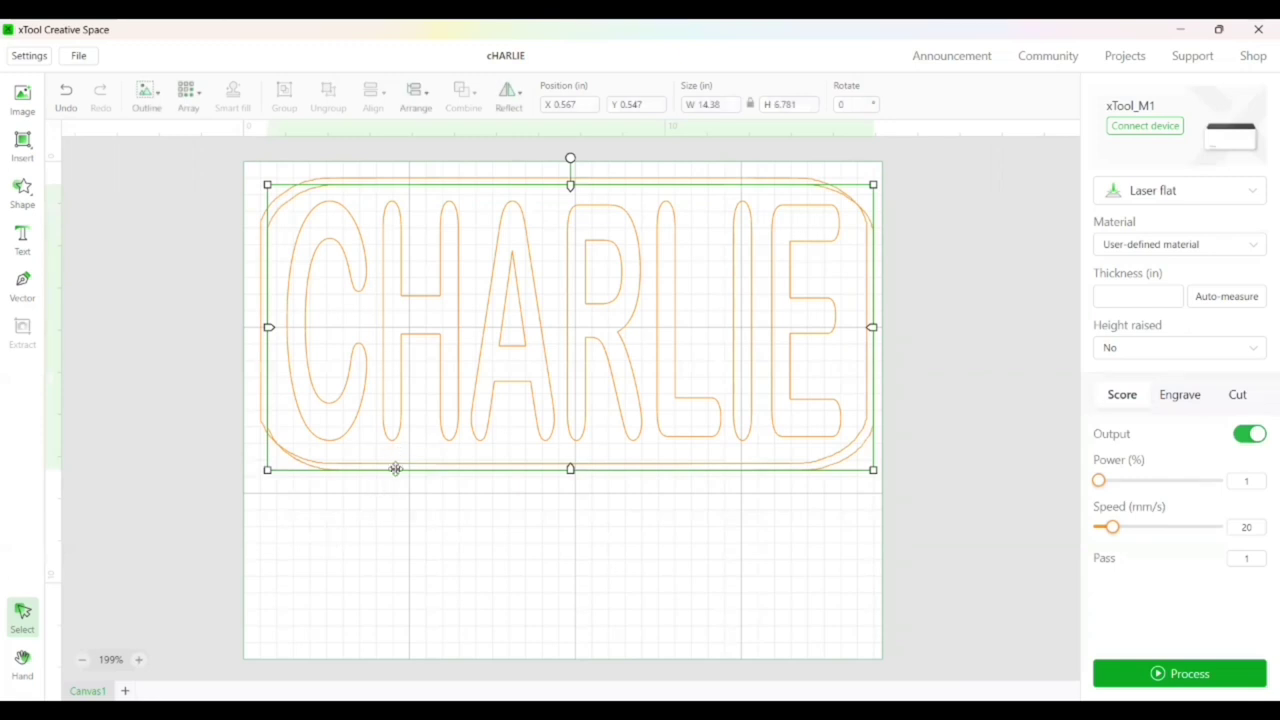
{"action": "left_click_drag", "start_coordinate": [396, 469], "coordinate": [416, 606]}
- Turn off Score output for the border copy and position it below the CHARLIE plate
{"action": "right_click", "coordinate": [422, 484]}
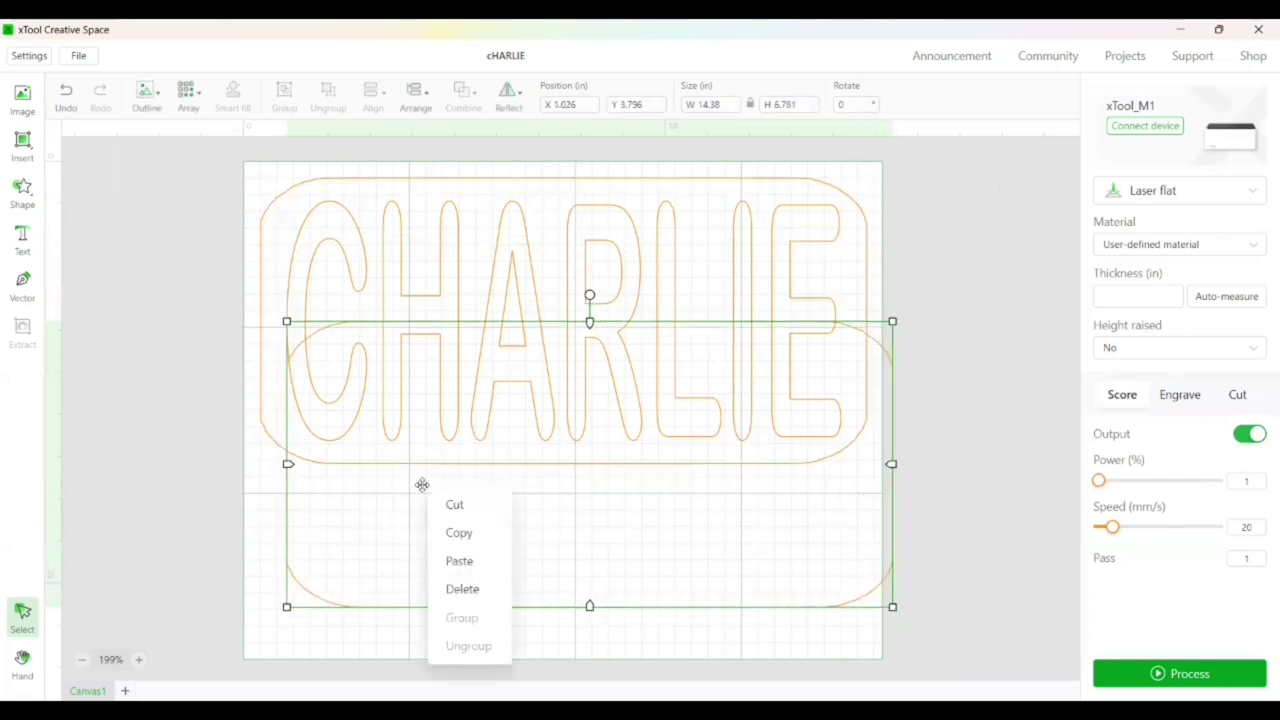
{"action": "left_click", "coordinate": [413, 616]}
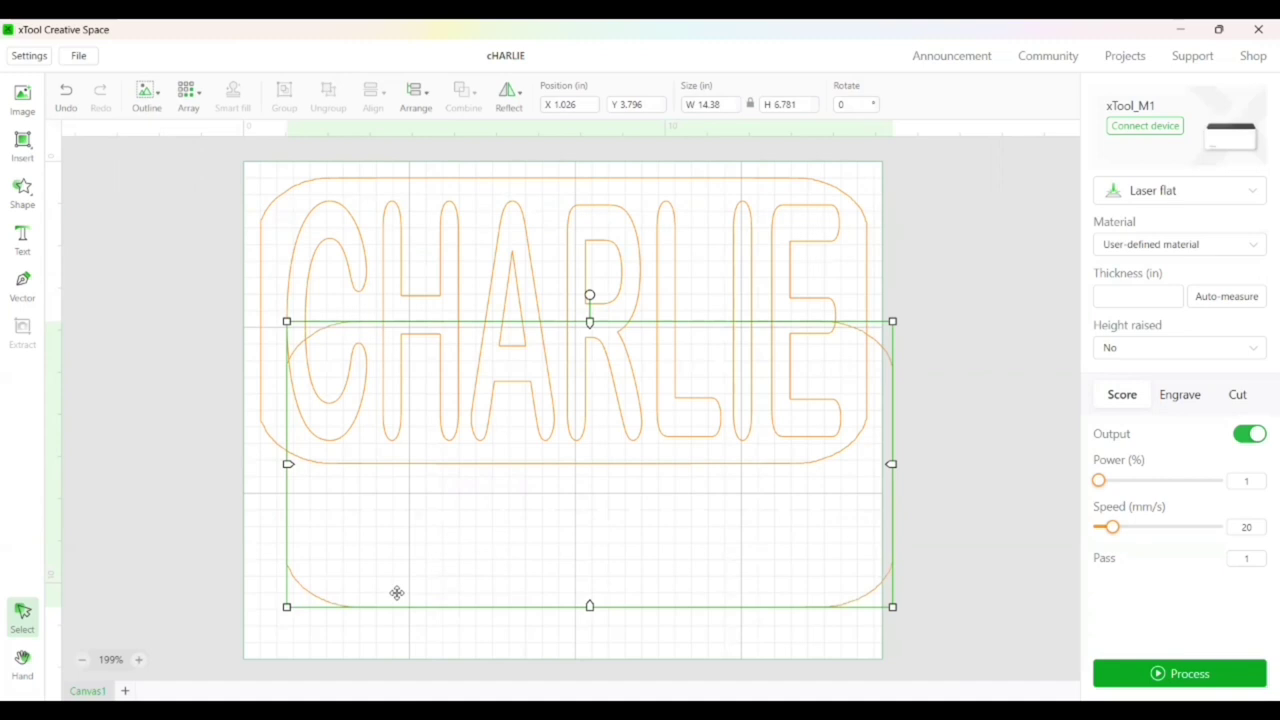
{"action": "left_click_drag", "start_coordinate": [397, 593], "coordinate": [382, 641]}
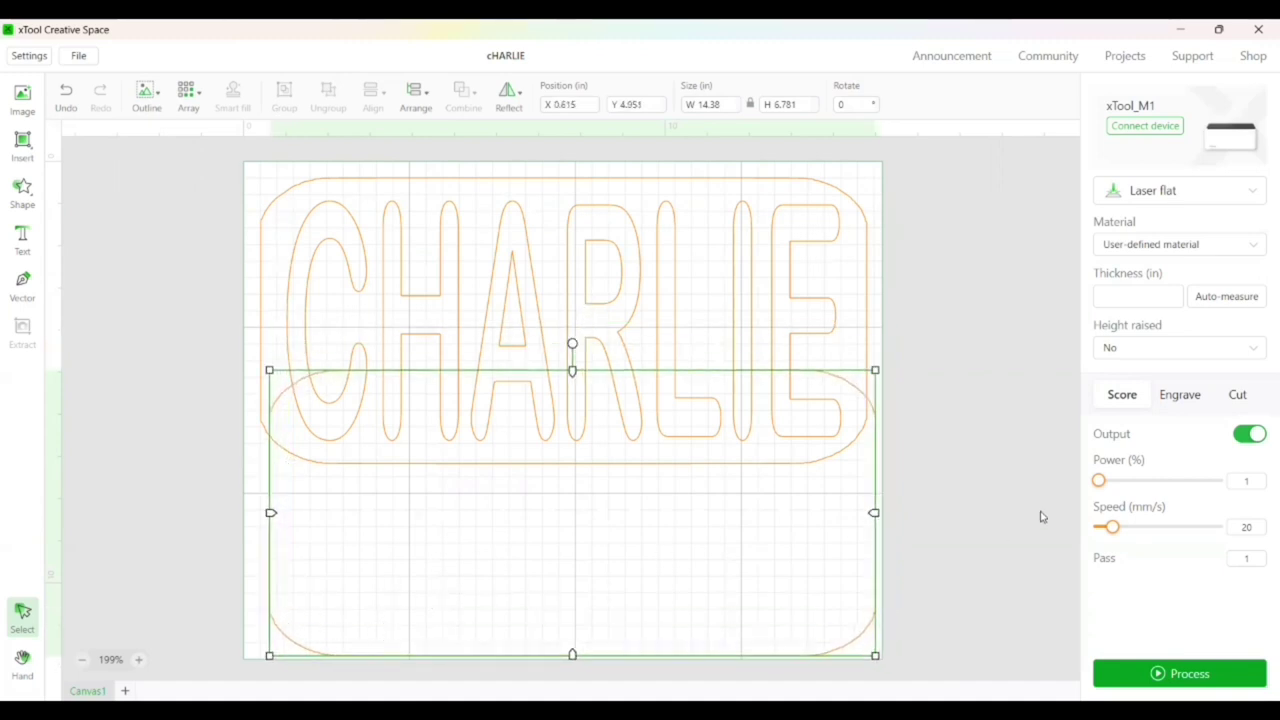
{"action": "left_click", "coordinate": [1251, 436]}
{"action": "left_click_drag", "start_coordinate": [786, 517], "coordinate": [800, 549]}
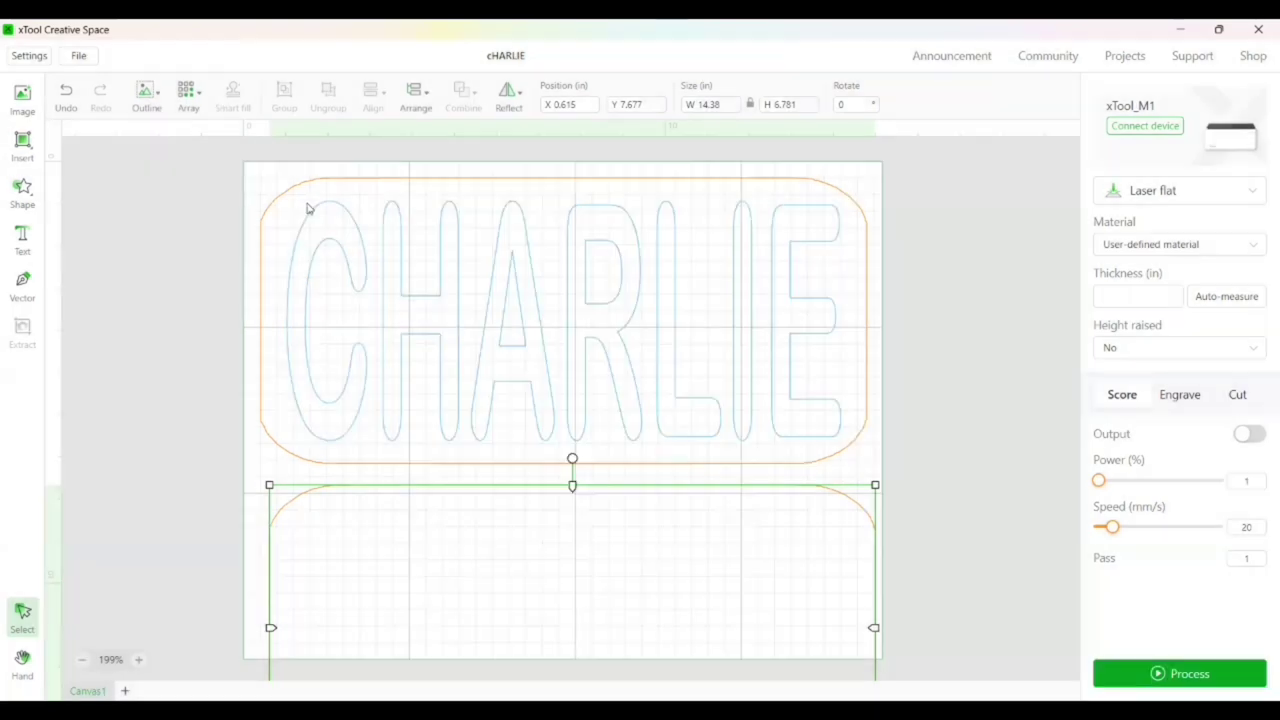
{"action": "left_click_drag", "start_coordinate": [226, 156], "coordinate": [898, 477]}
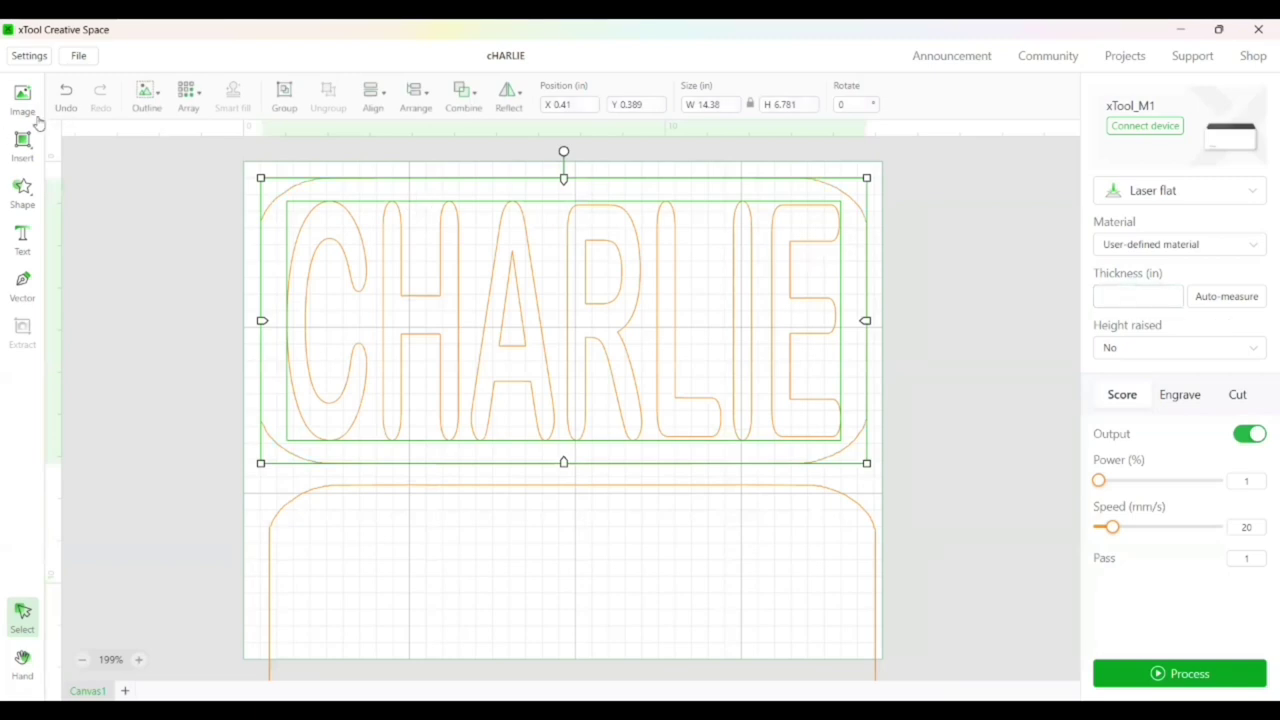
- Change the unit to mm and select 3mm Basswood Plywood as the material
{"action": "left_click", "coordinate": [38, 58]}
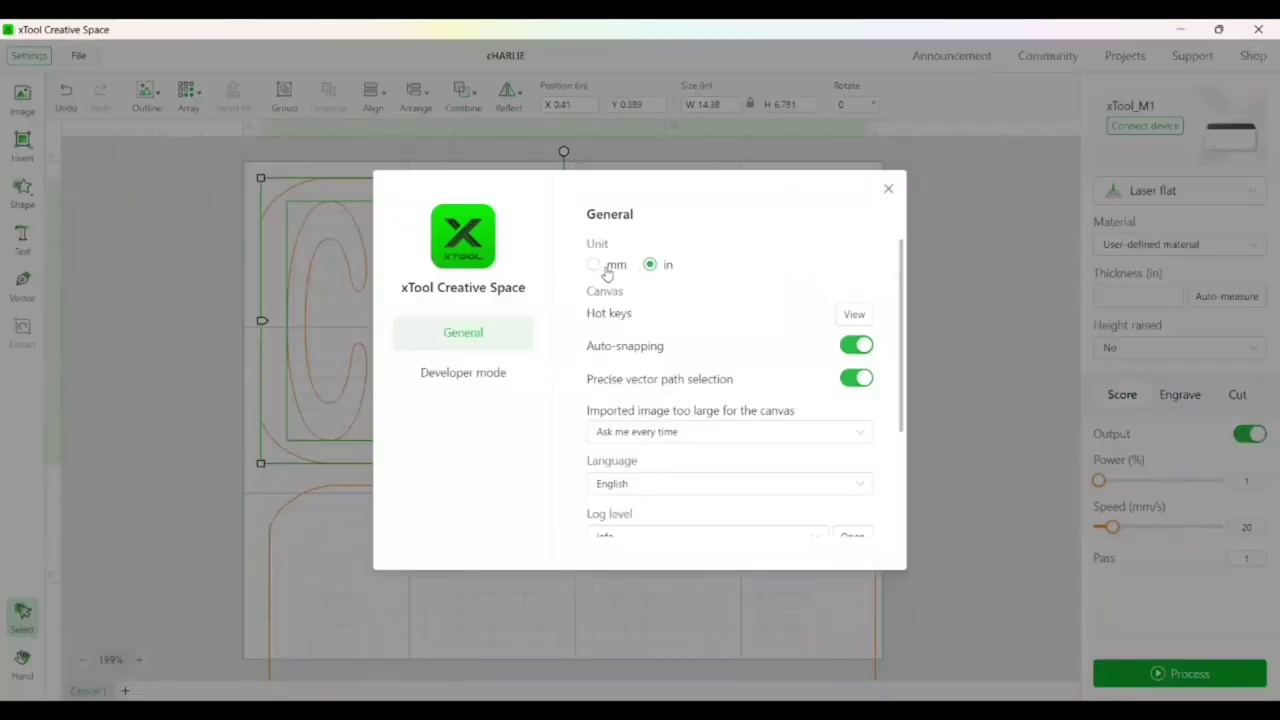
{"action": "left_click", "coordinate": [604, 266]}
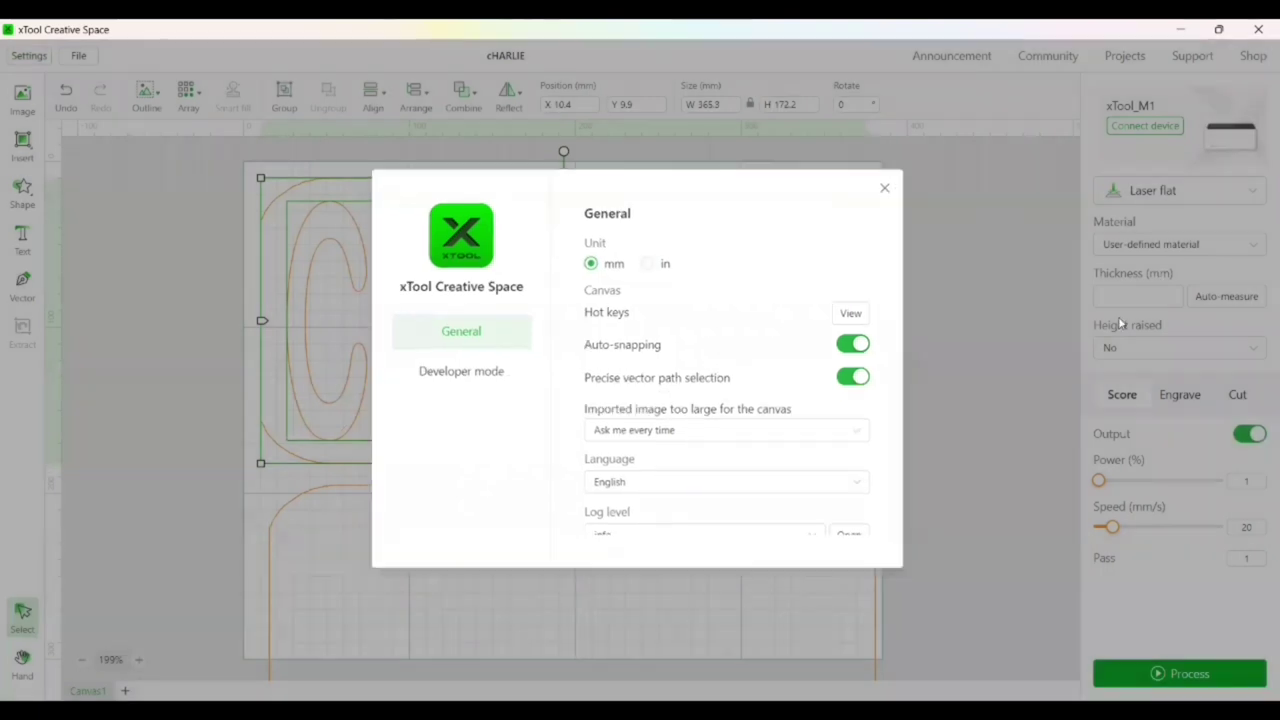
{"action": "left_click", "coordinate": [888, 189]}
{"action": "left_click", "coordinate": [1140, 246]}
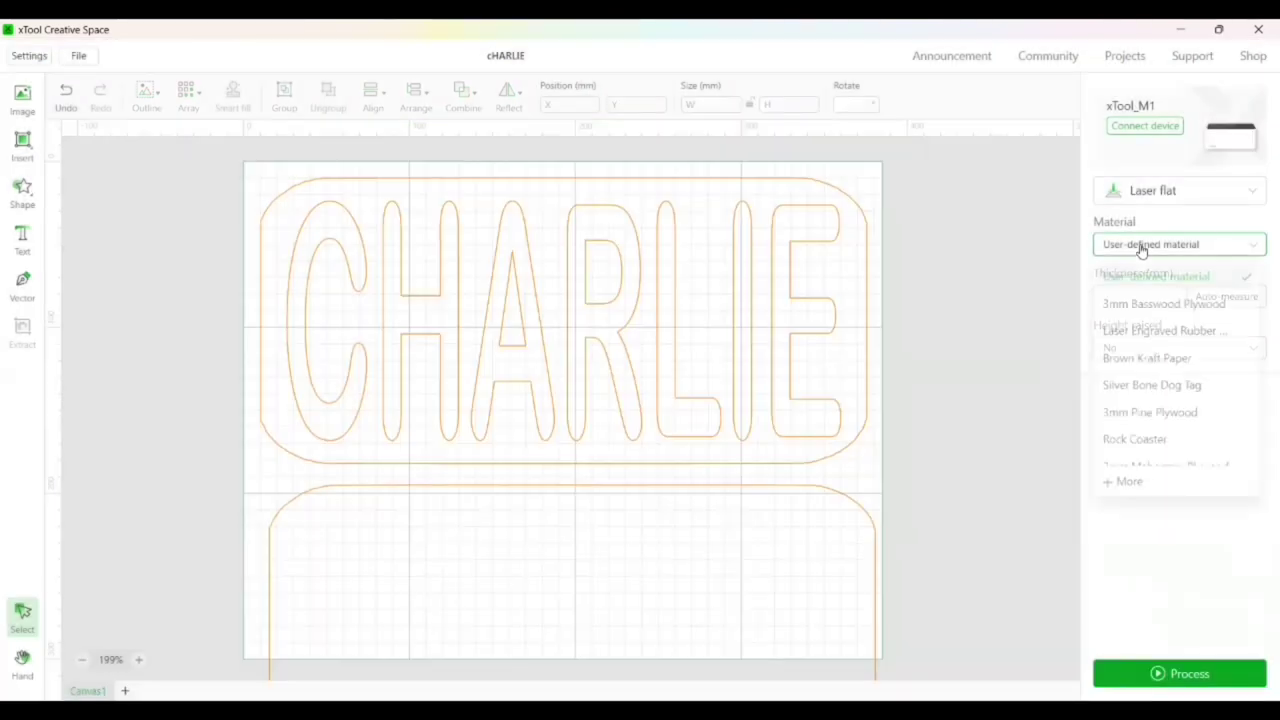
{"action": "left_click", "coordinate": [1147, 308]}
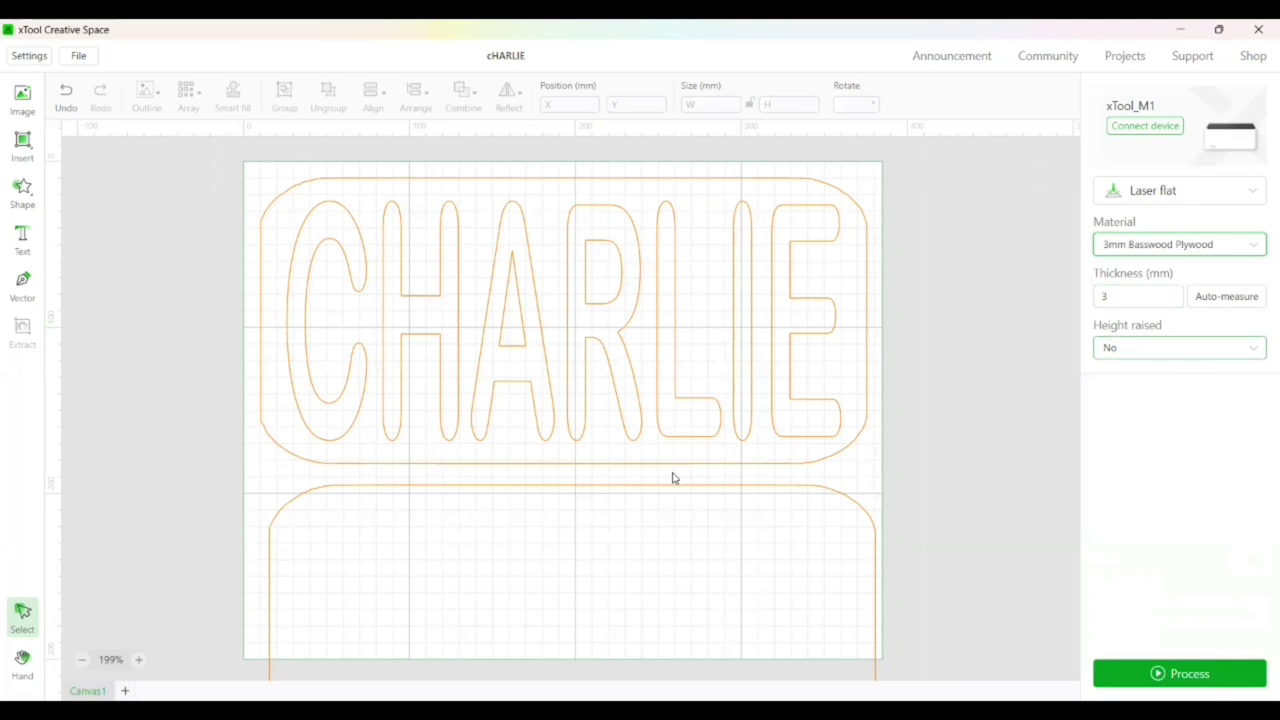
- Set the CHARLIE plate and letters to Cut: 100% power, 5 mm/s, 1 pass
{"action": "left_click", "coordinate": [748, 463]}
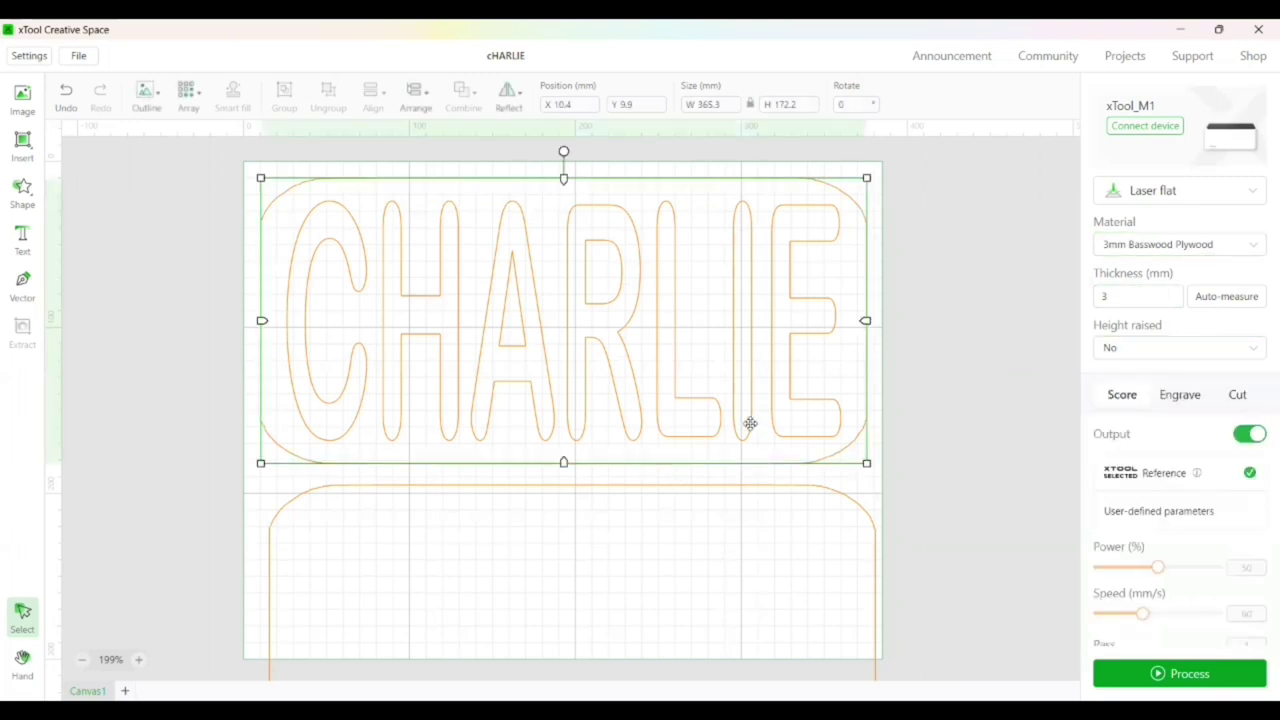
{"action": "left_click", "coordinate": [750, 424], "text": "shift"}
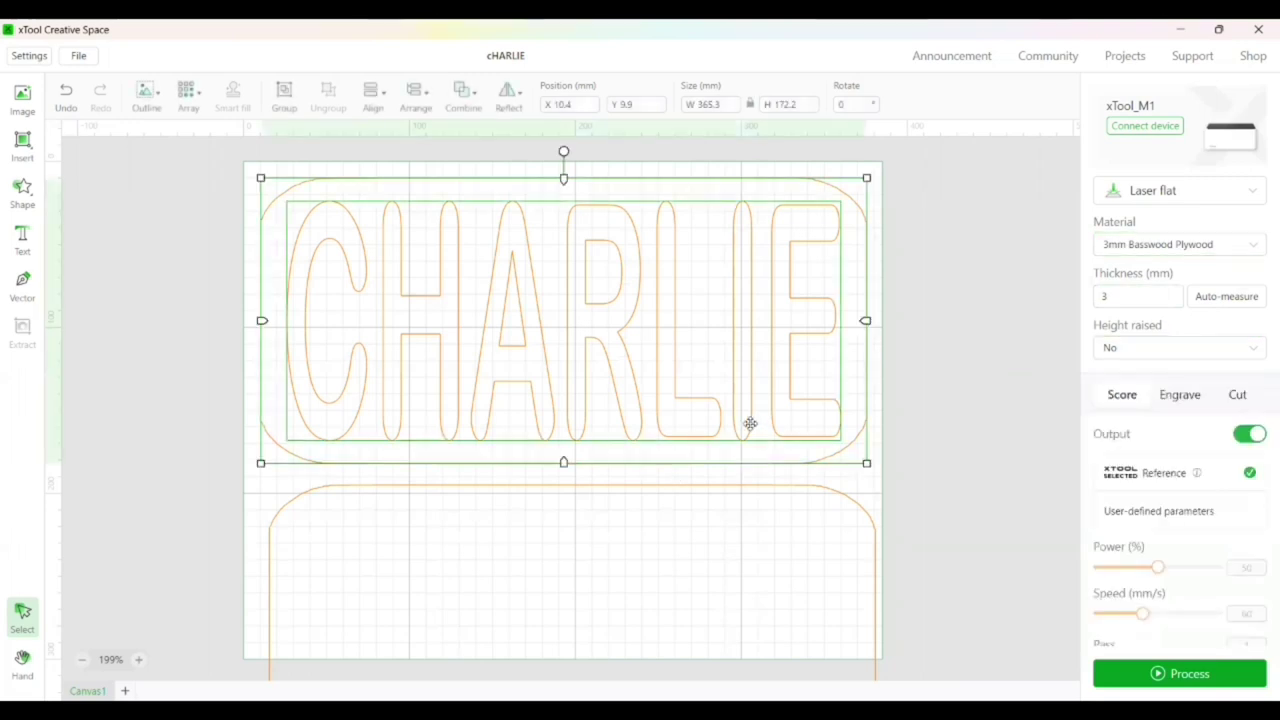
{"action": "left_click", "coordinate": [1239, 396]}
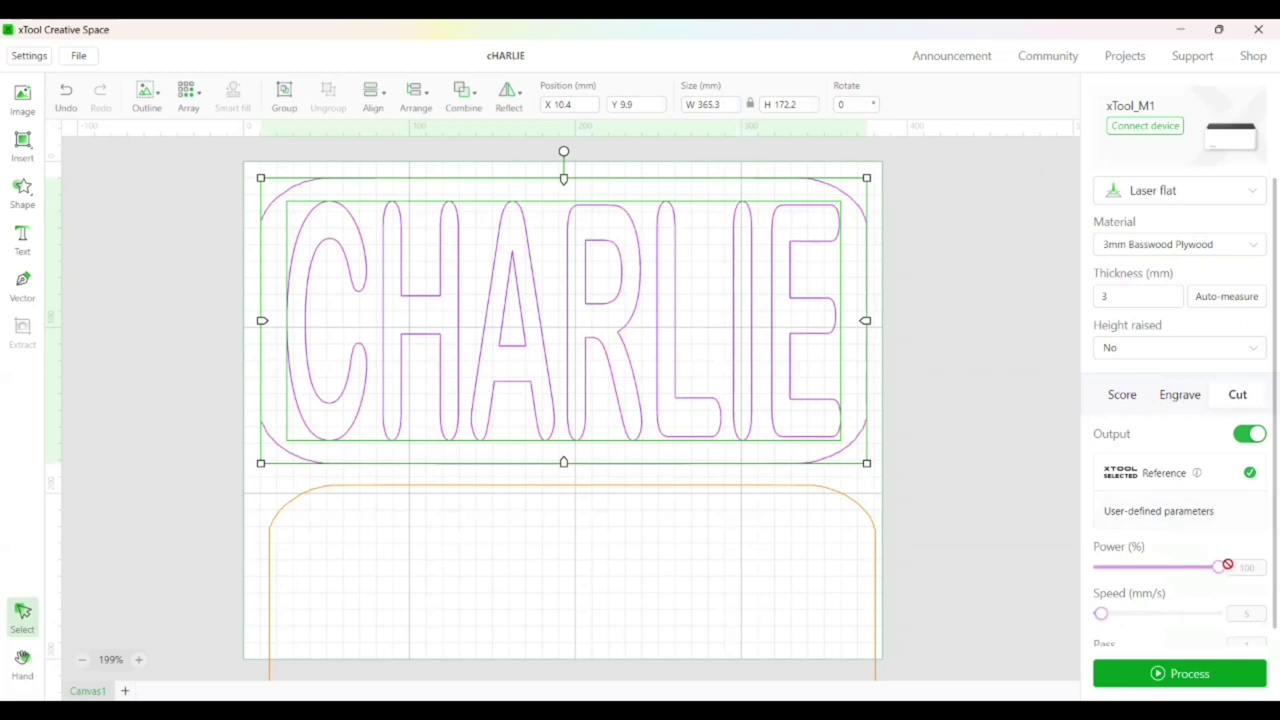
{"action": "scroll", "coordinate": [1215, 585], "scroll_direction": "down", "scroll_amount": 1}
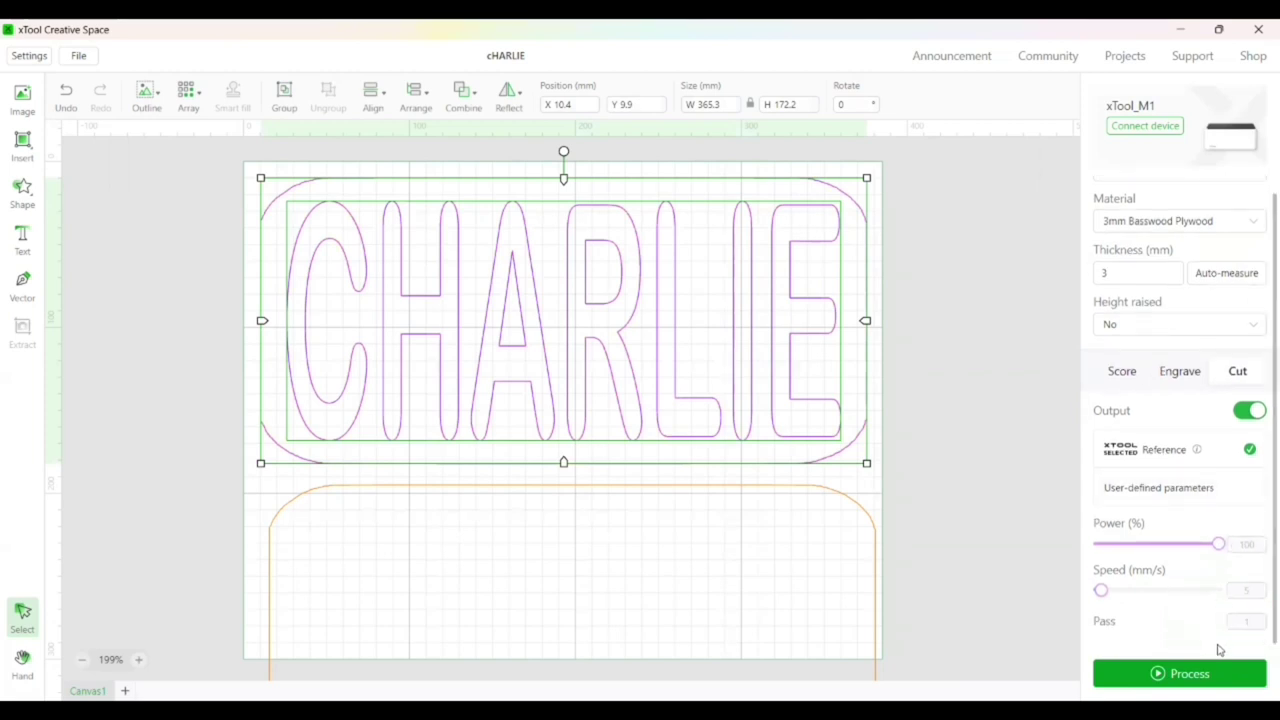
{"action": "left_click", "coordinate": [1163, 222]}
{"action": "left_click", "coordinate": [1165, 222]}
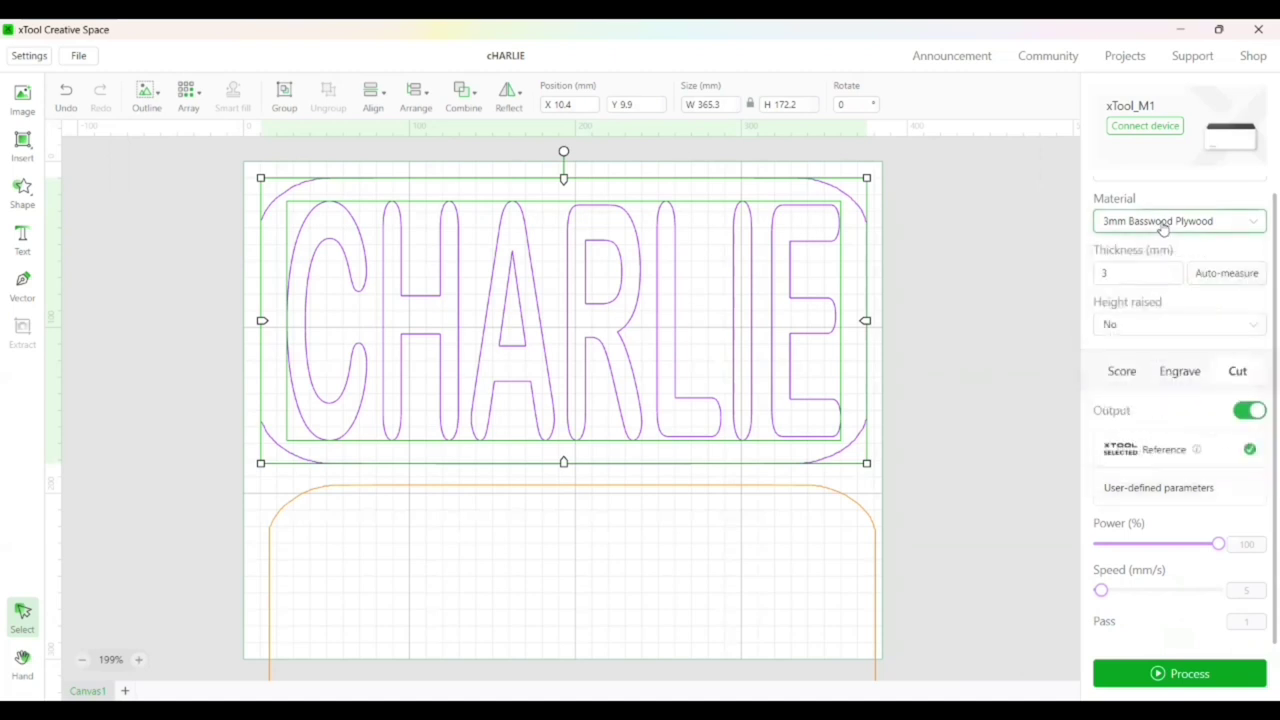
- Connect the xTool M1 over USB to capture a camera image of the bed
{"action": "left_click", "coordinate": [1136, 127]}
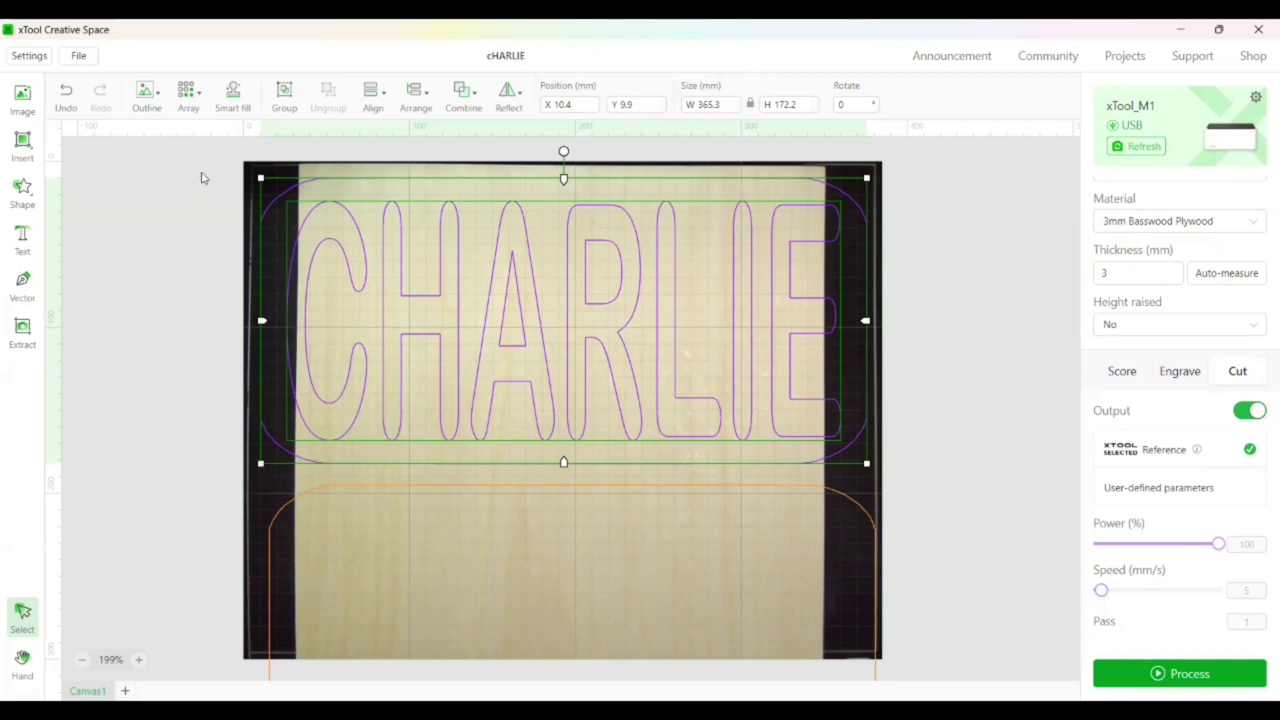
- Shrink the CHARLIE plate and base plate together and move them up-left onto the wood sheet
{"action": "left_click_drag", "start_coordinate": [207, 166], "coordinate": [1000, 682]}
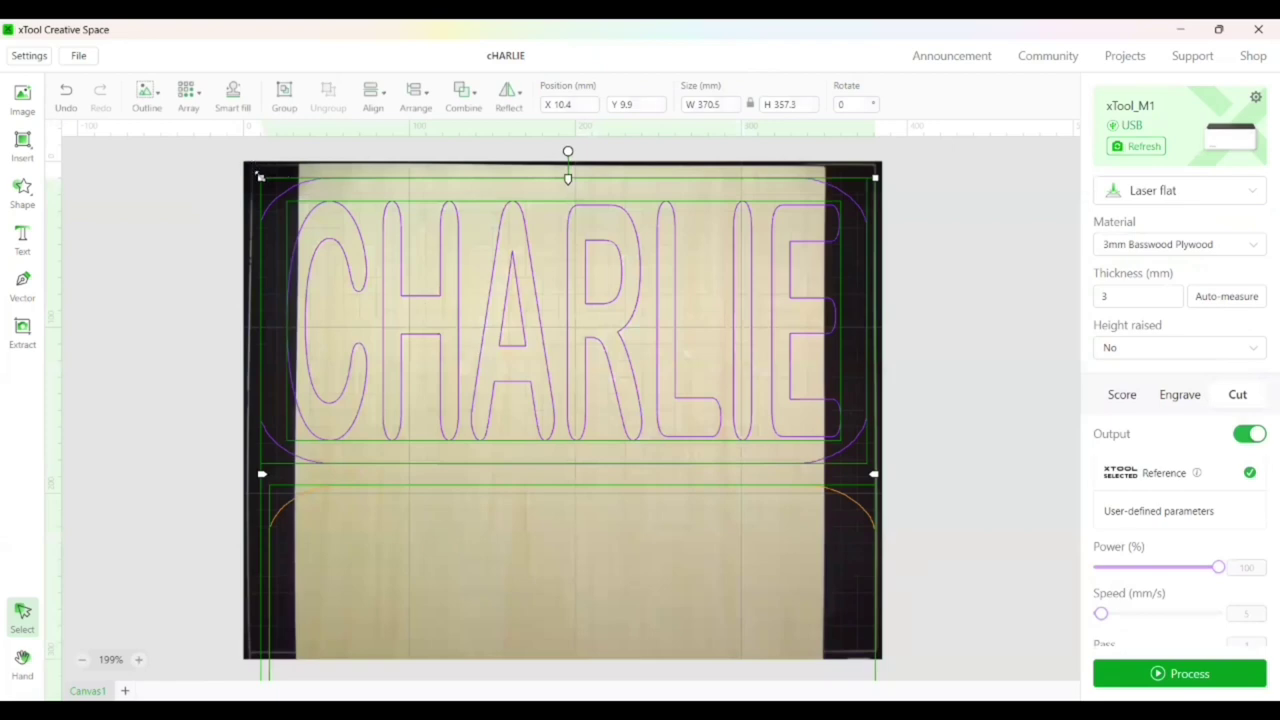
{"action": "left_click_drag", "start_coordinate": [259, 176], "coordinate": [311, 220]}
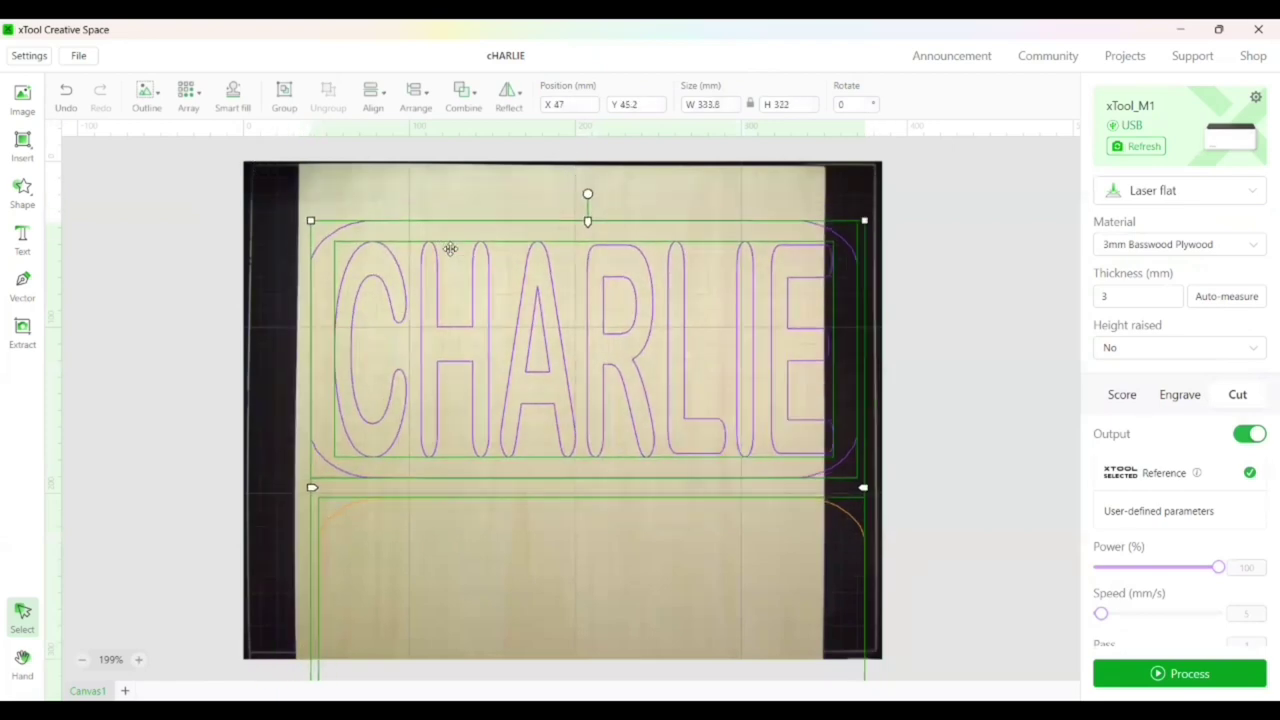
{"action": "left_click_drag", "start_coordinate": [450, 248], "coordinate": [437, 232]}
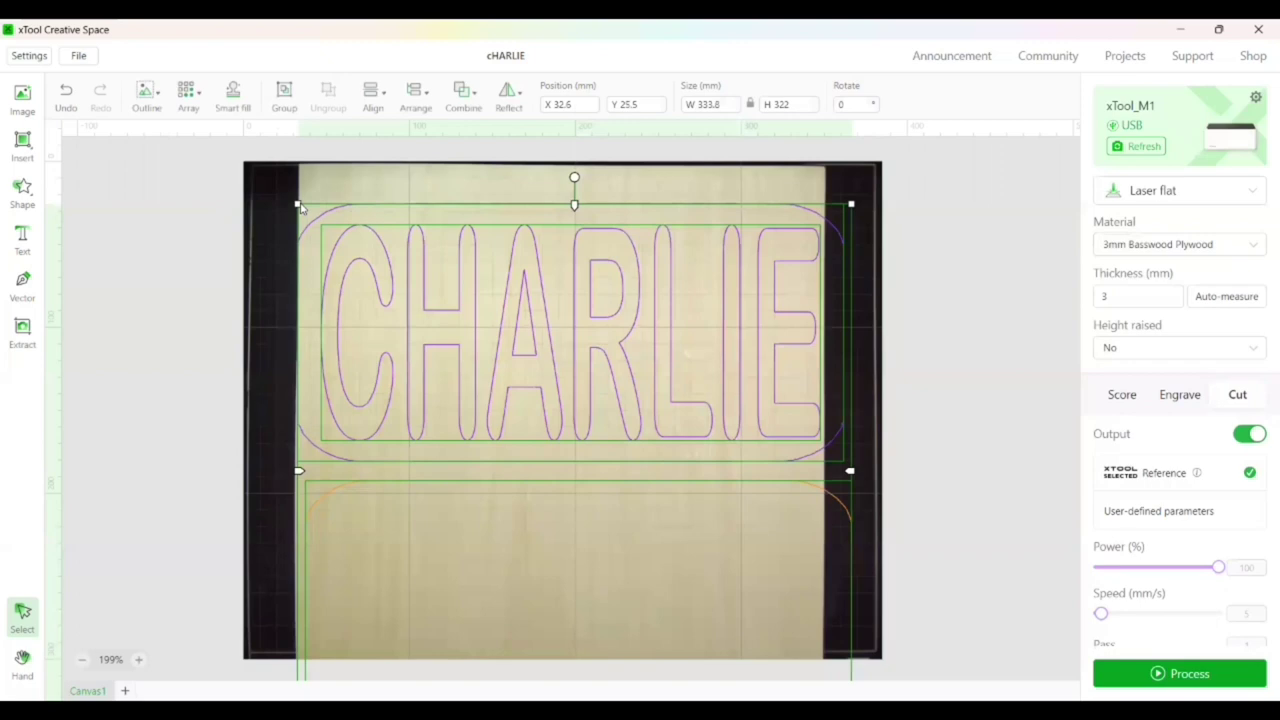
{"action": "left_click_drag", "start_coordinate": [298, 206], "coordinate": [352, 250]}
{"action": "left_click_drag", "start_coordinate": [466, 290], "coordinate": [454, 266]}
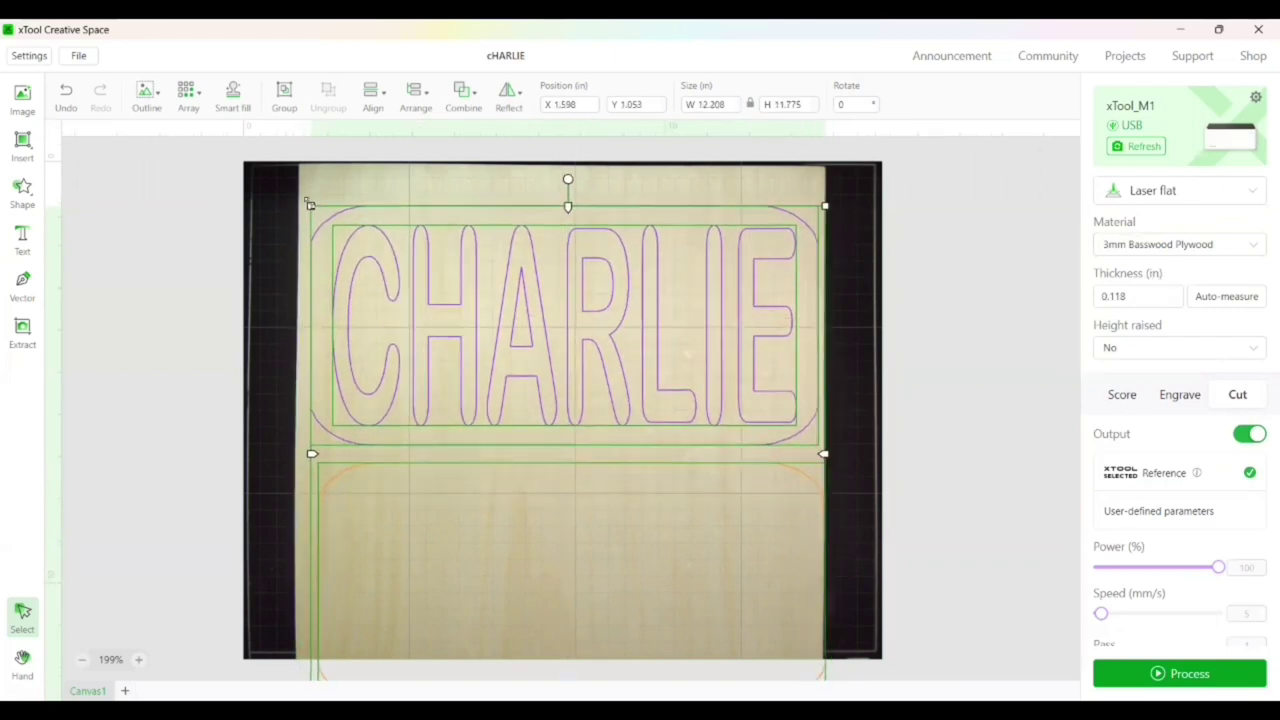
{"action": "left_click_drag", "start_coordinate": [310, 204], "coordinate": [306, 201]}
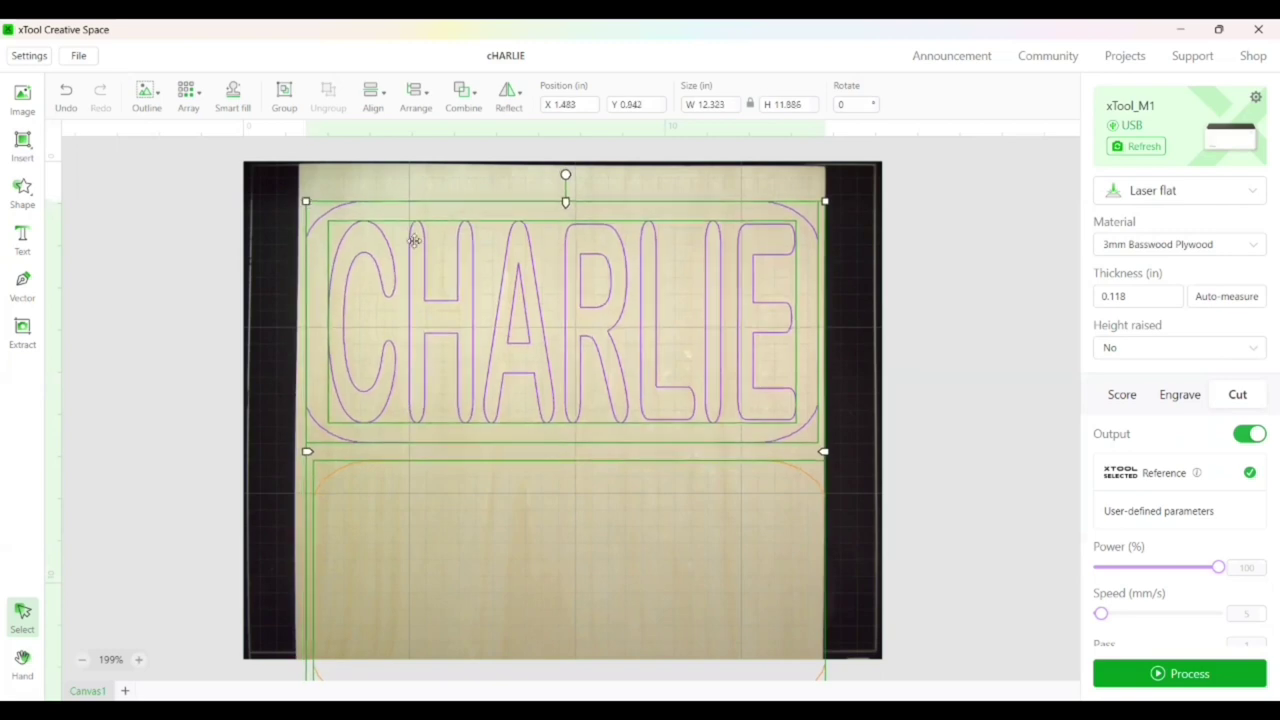
{"action": "left_click_drag", "start_coordinate": [457, 266], "coordinate": [454, 257]}
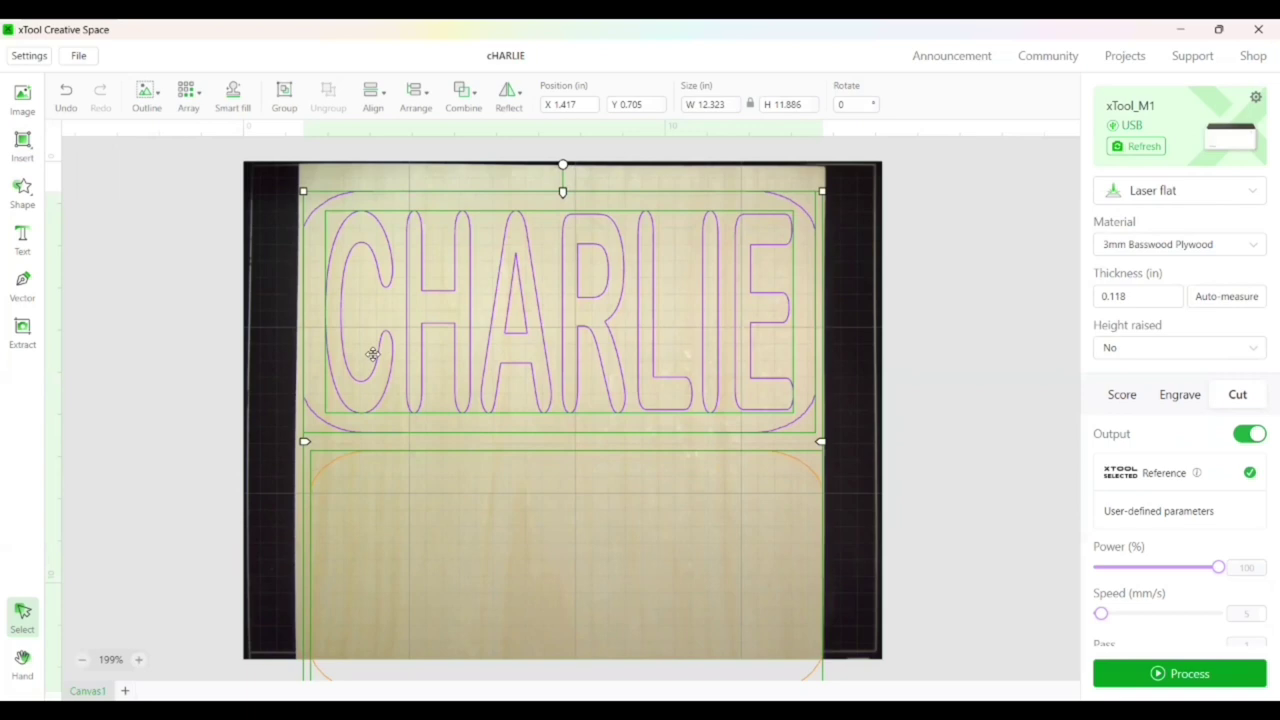
{"action": "left_click_drag", "start_coordinate": [372, 353], "coordinate": [371, 346]}
{"action": "left_click", "coordinate": [261, 344]}
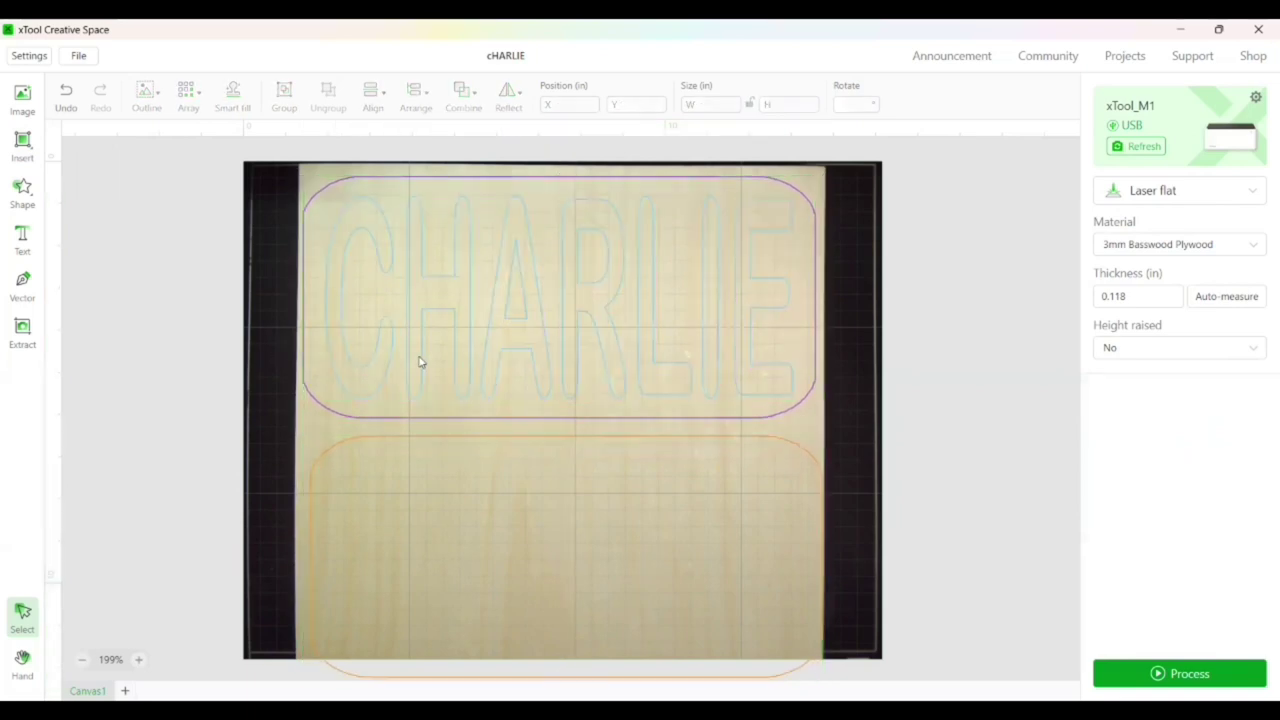
- Centre the combined design horizontally on the sheet and nudge it slightly upward
{"action": "left_click_drag", "start_coordinate": [278, 171], "coordinate": [900, 680]}
{"action": "left_click_drag", "start_coordinate": [663, 492], "coordinate": [645, 476]}
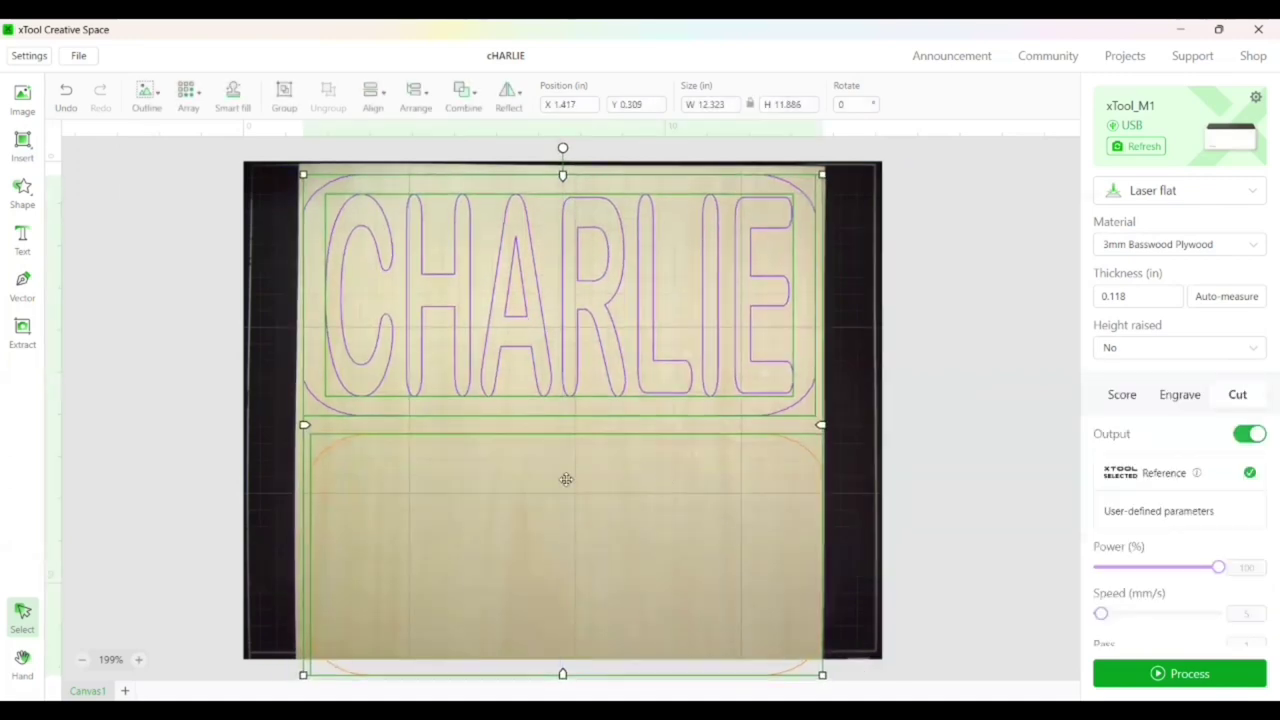
{"action": "left_click", "coordinate": [267, 428]}
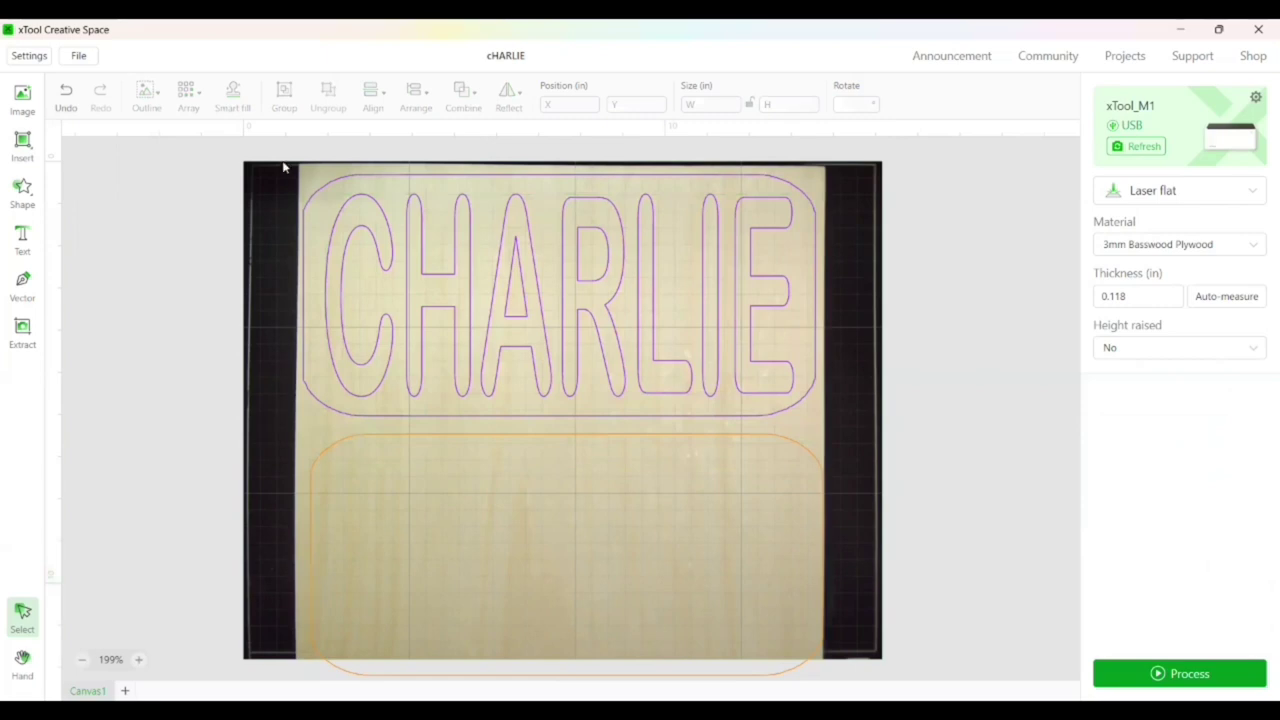
{"action": "left_click_drag", "start_coordinate": [283, 168], "coordinate": [850, 680]}
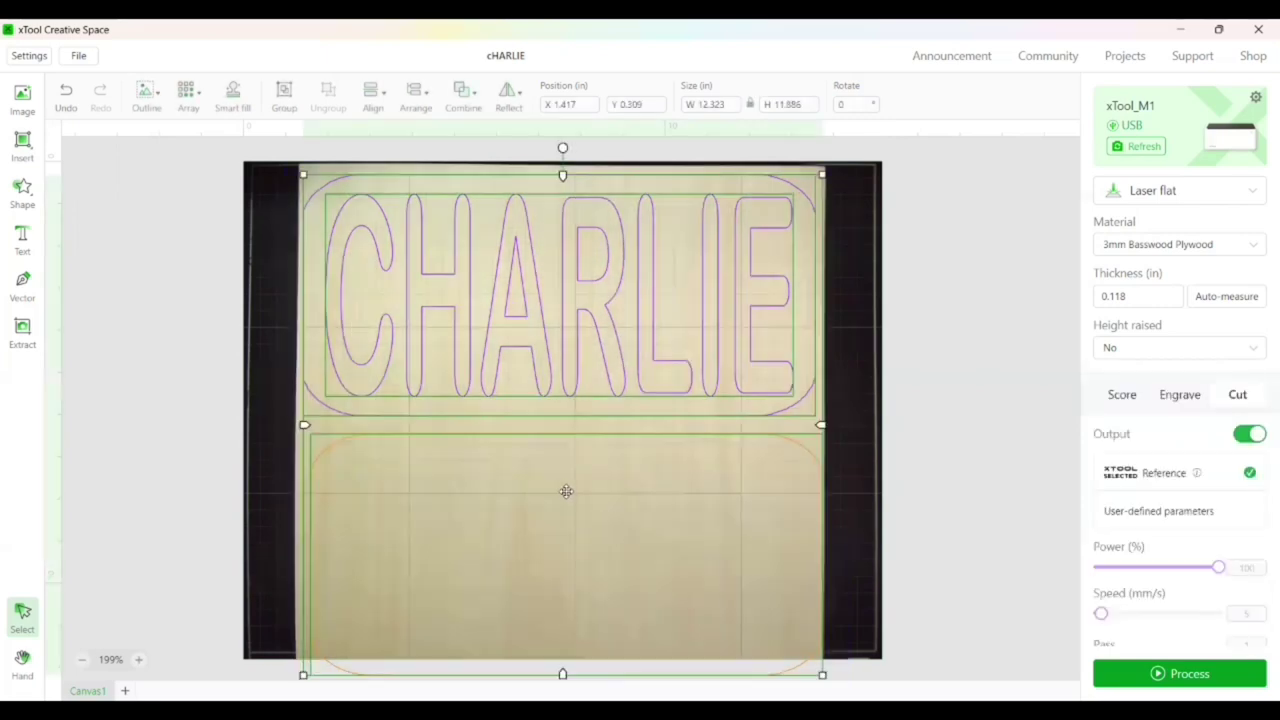
{"action": "left_click_drag", "start_coordinate": [566, 491], "coordinate": [567, 487]}
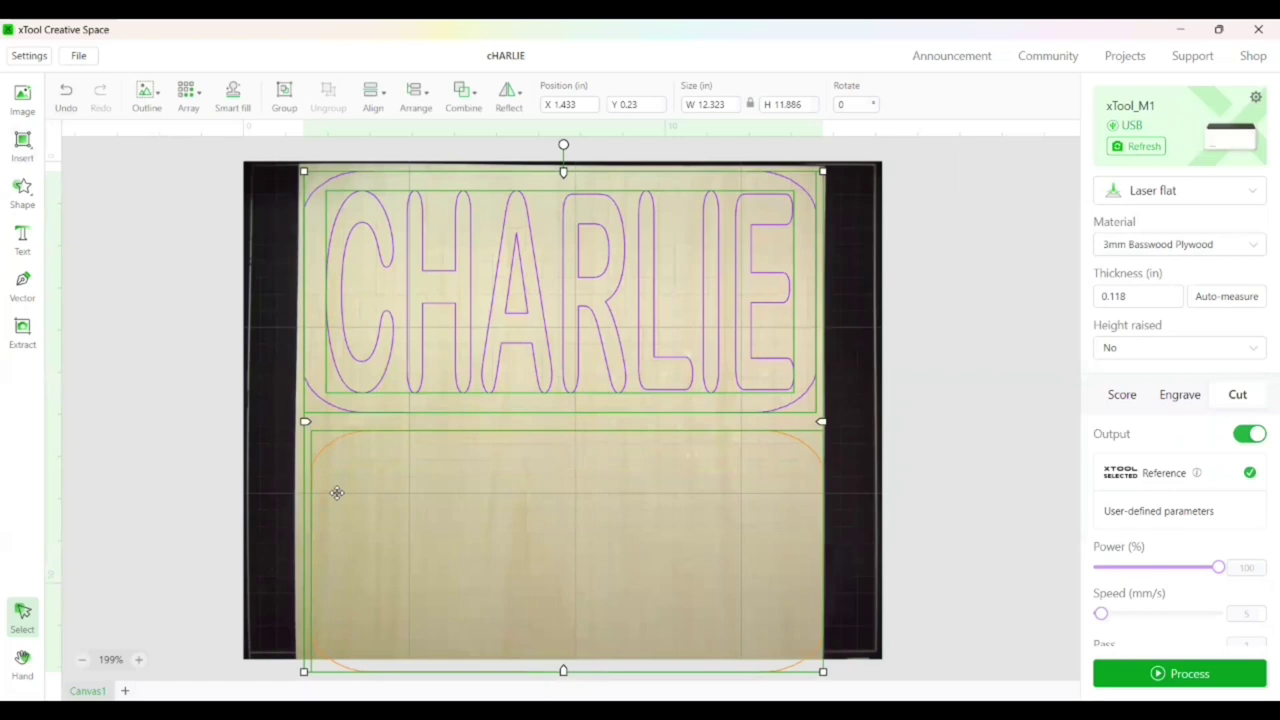
{"action": "left_click", "coordinate": [240, 475]}
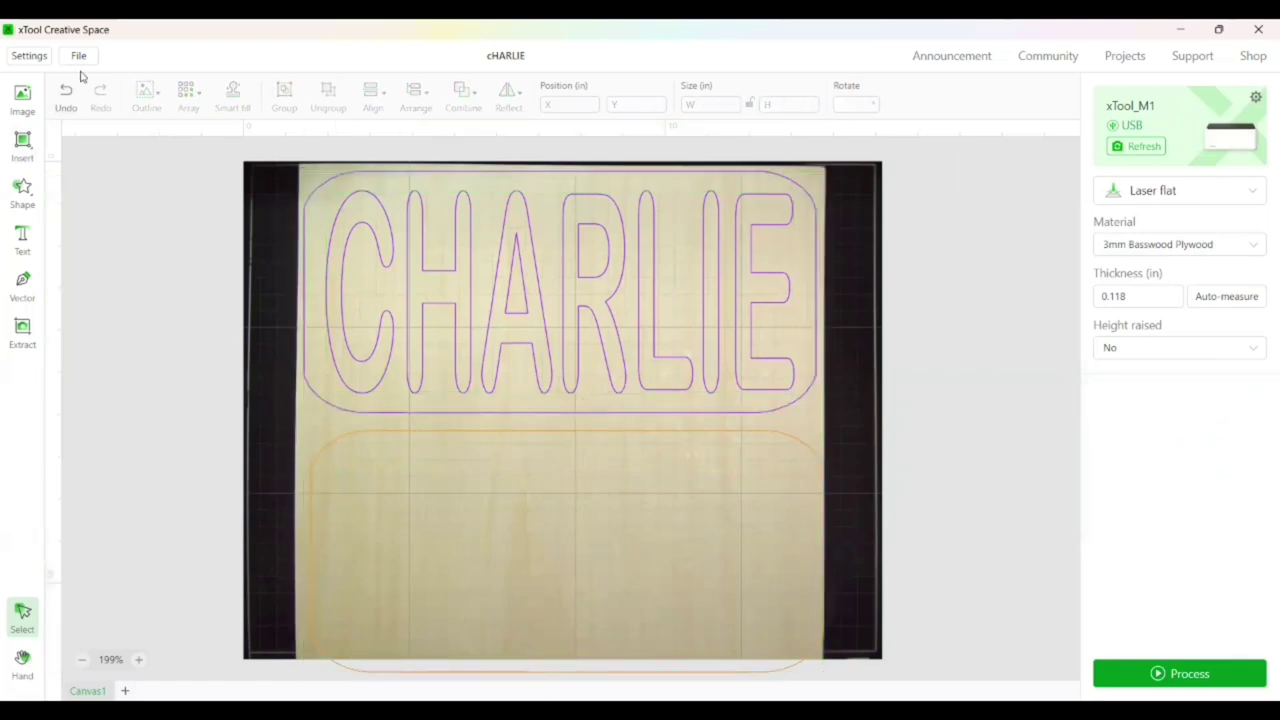
{"action": "left_click", "coordinate": [37, 57]}
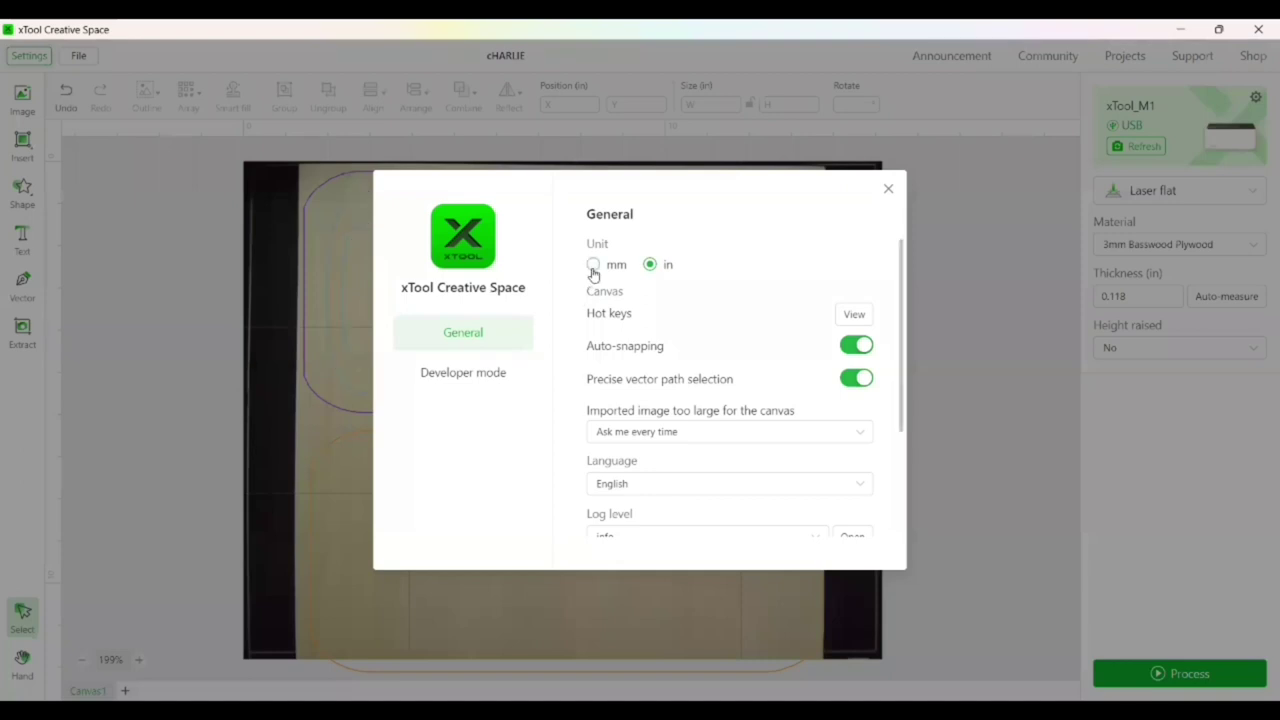
{"action": "left_click", "coordinate": [593, 266]}
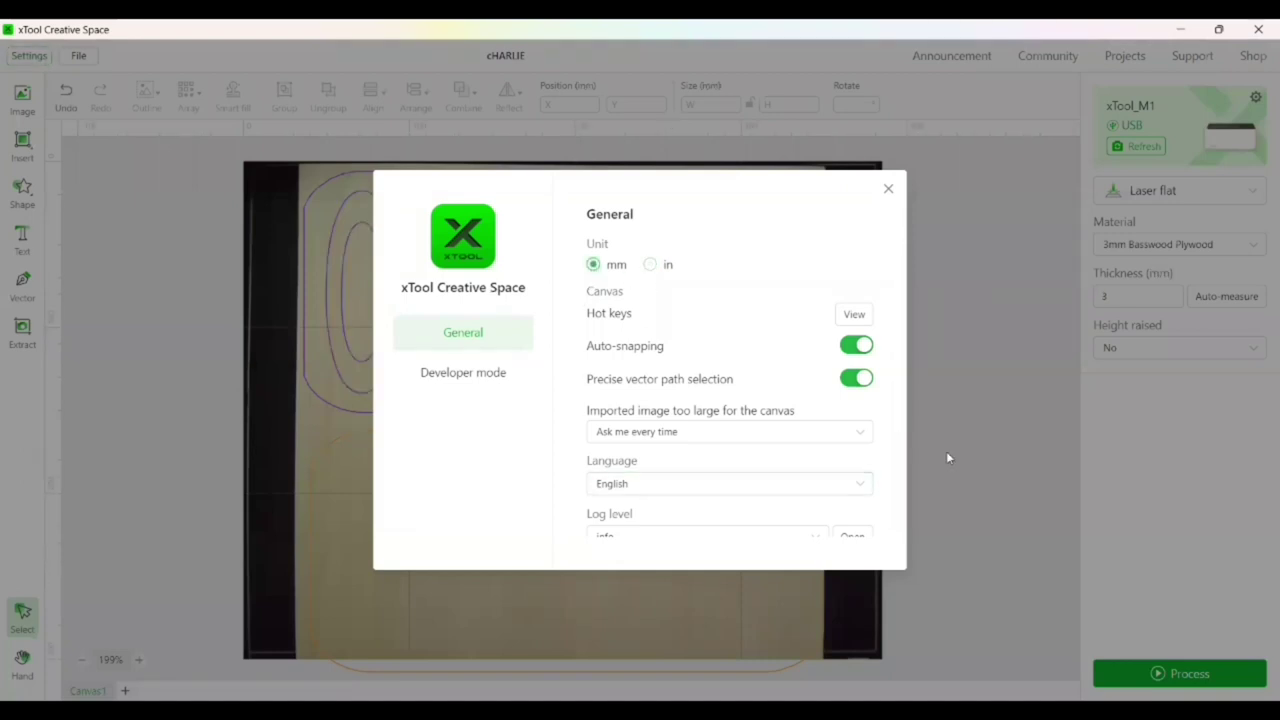
{"action": "left_click", "coordinate": [886, 190]}
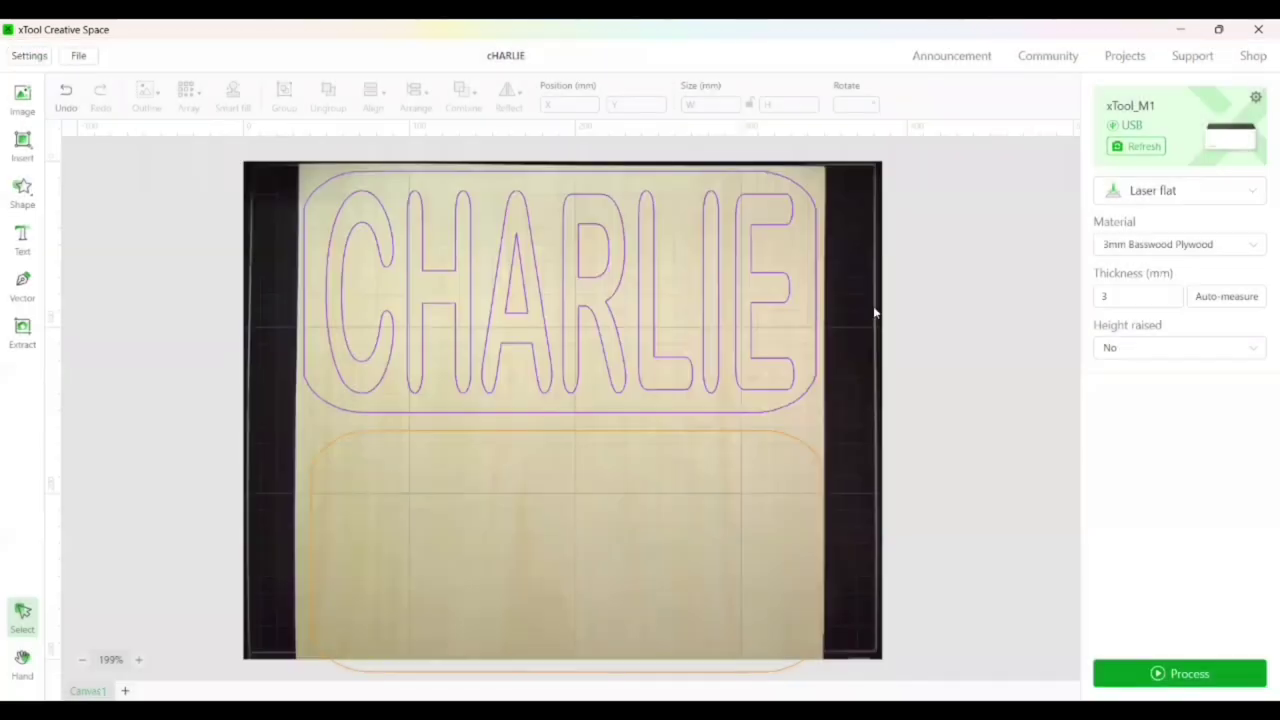
- Process the CHARLIE design so the laser cuts it from the 3mm basswood
{"action": "left_click", "coordinate": [1158, 672]}
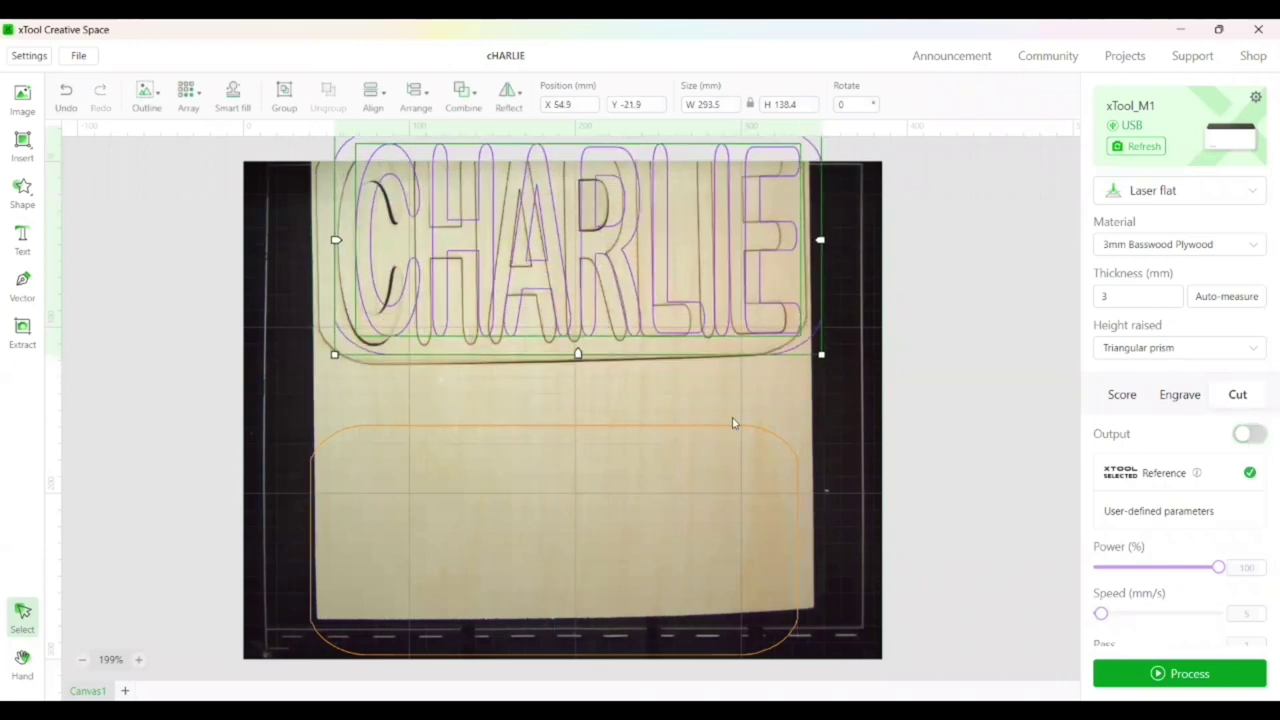
- Move the rounded base rectangle up beneath the CHARLIE plate and set its processing to Cut
{"action": "left_click_drag", "start_coordinate": [733, 425], "coordinate": [740, 377]}
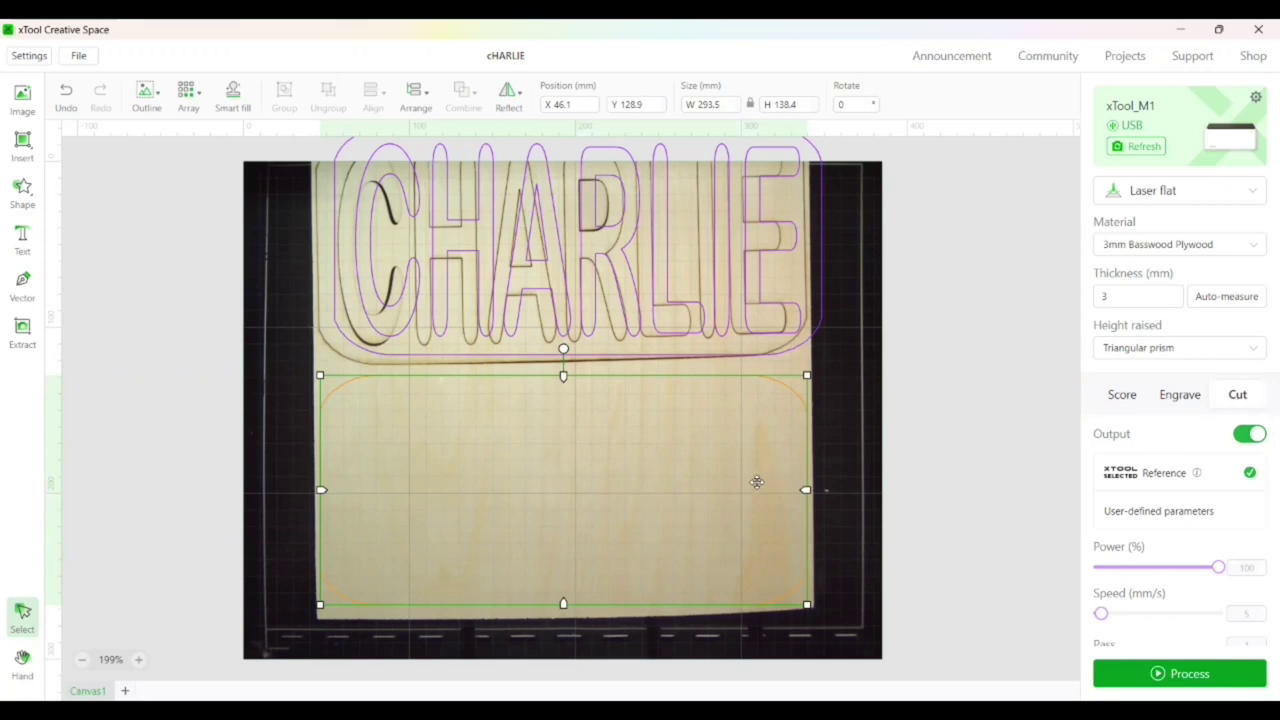
{"action": "left_click", "coordinate": [894, 415]}
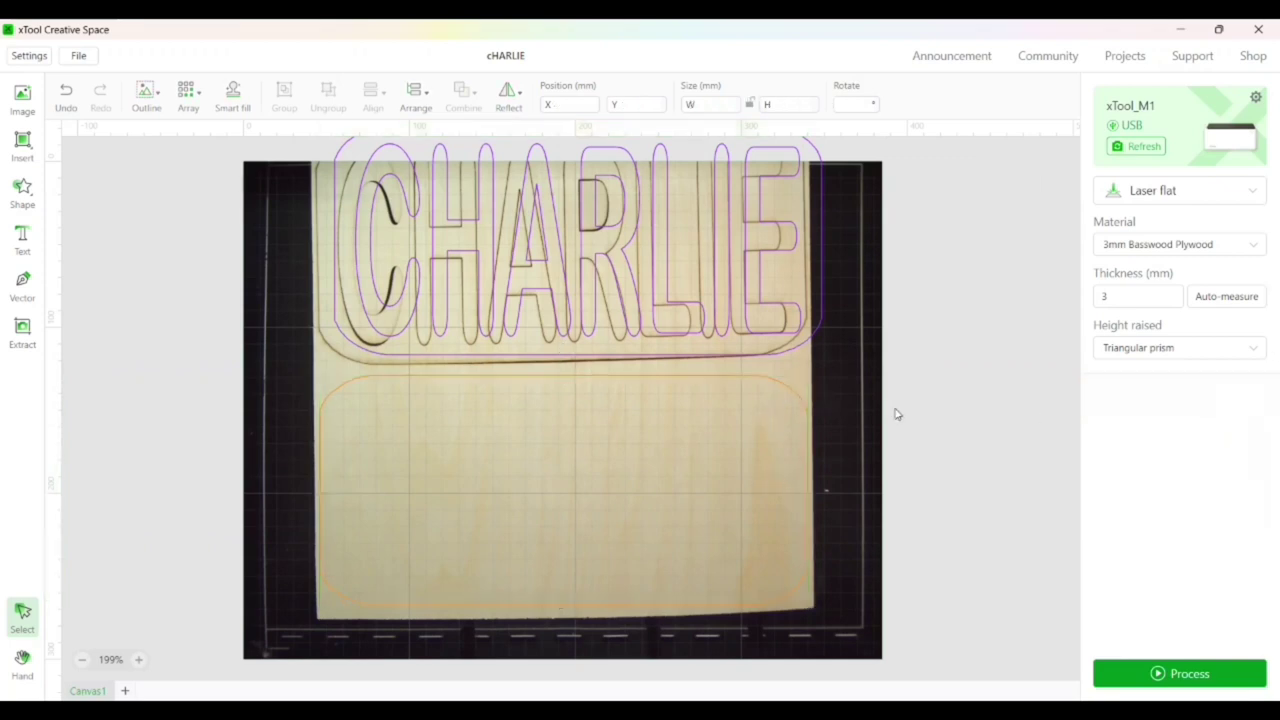
{"action": "left_click", "coordinate": [783, 390]}
{"action": "left_click", "coordinate": [1182, 393]}
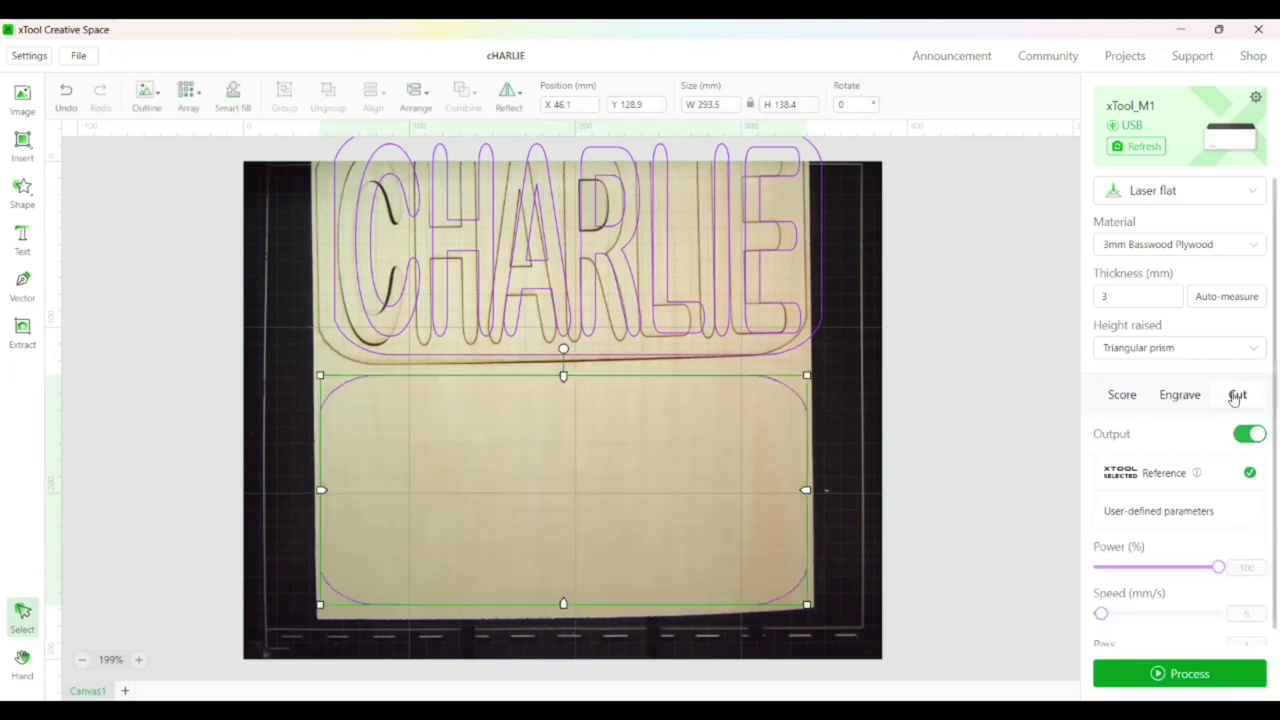
{"action": "left_click", "coordinate": [1187, 399]}
{"action": "left_click", "coordinate": [1237, 395]}
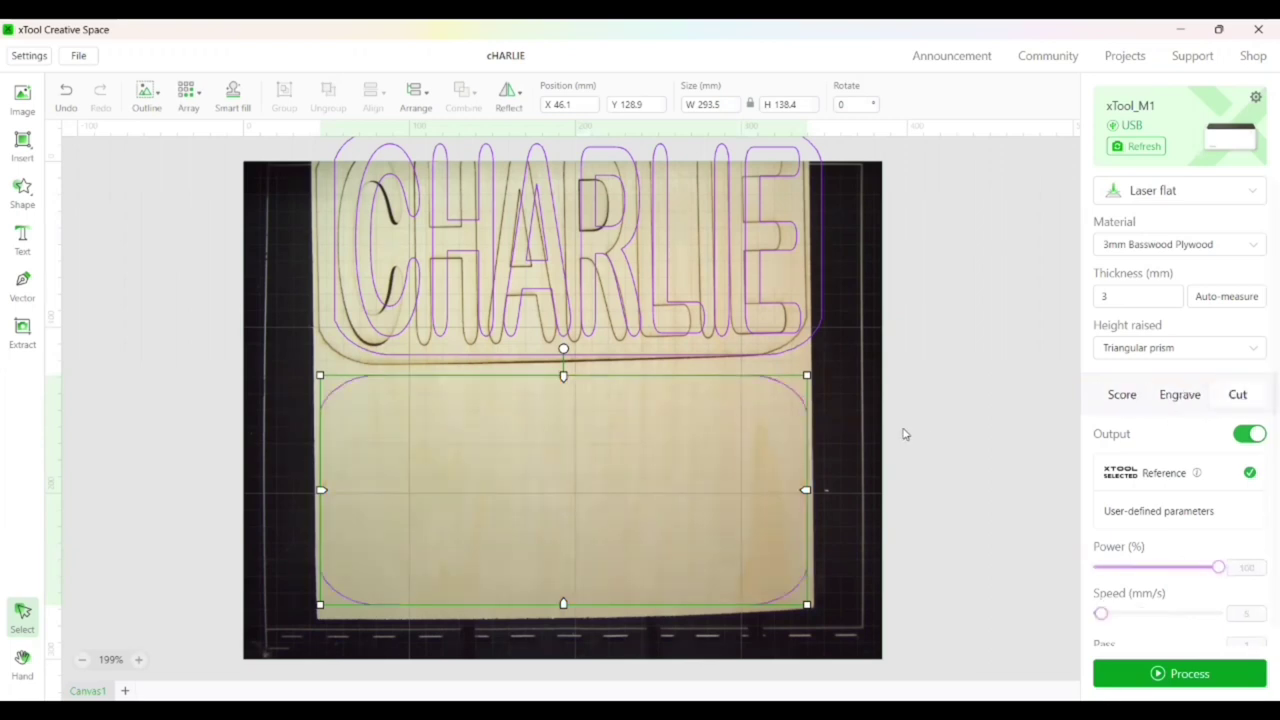
{"action": "left_click", "coordinate": [819, 407]}
{"action": "left_click", "coordinate": [806, 412]}
{"action": "left_click", "coordinate": [913, 422]}
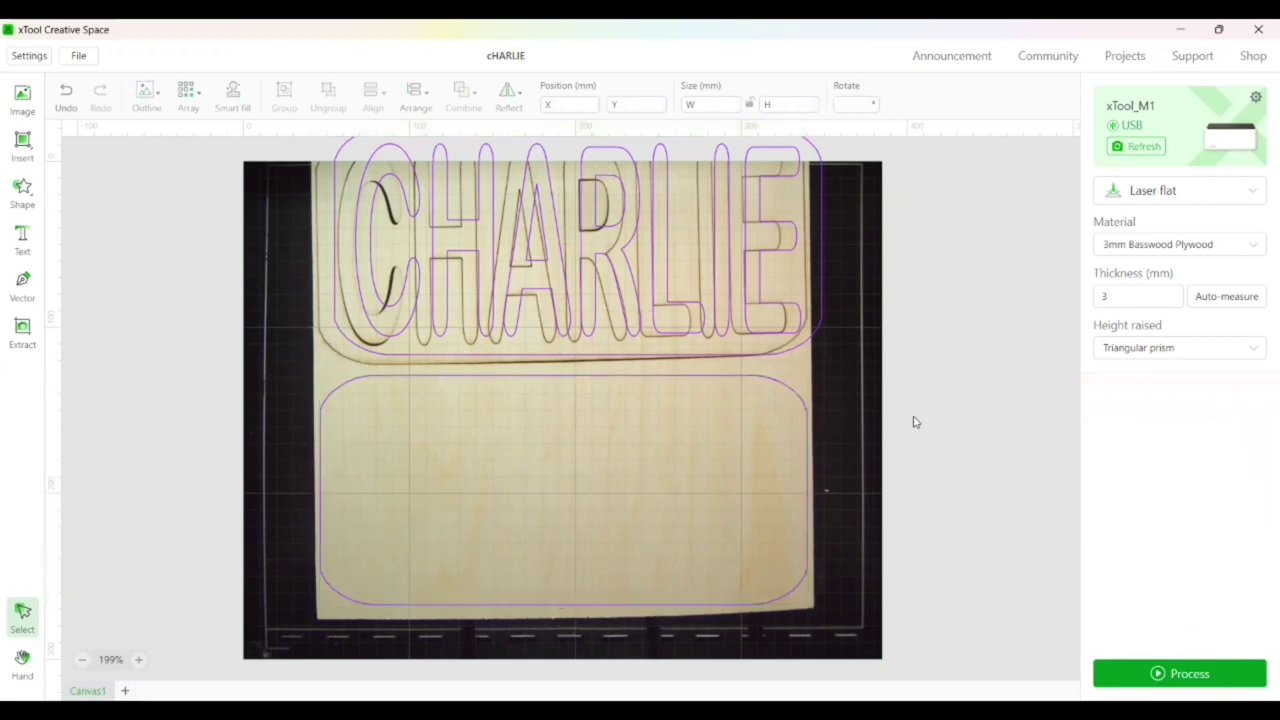
{"action": "left_click", "coordinate": [806, 406]}
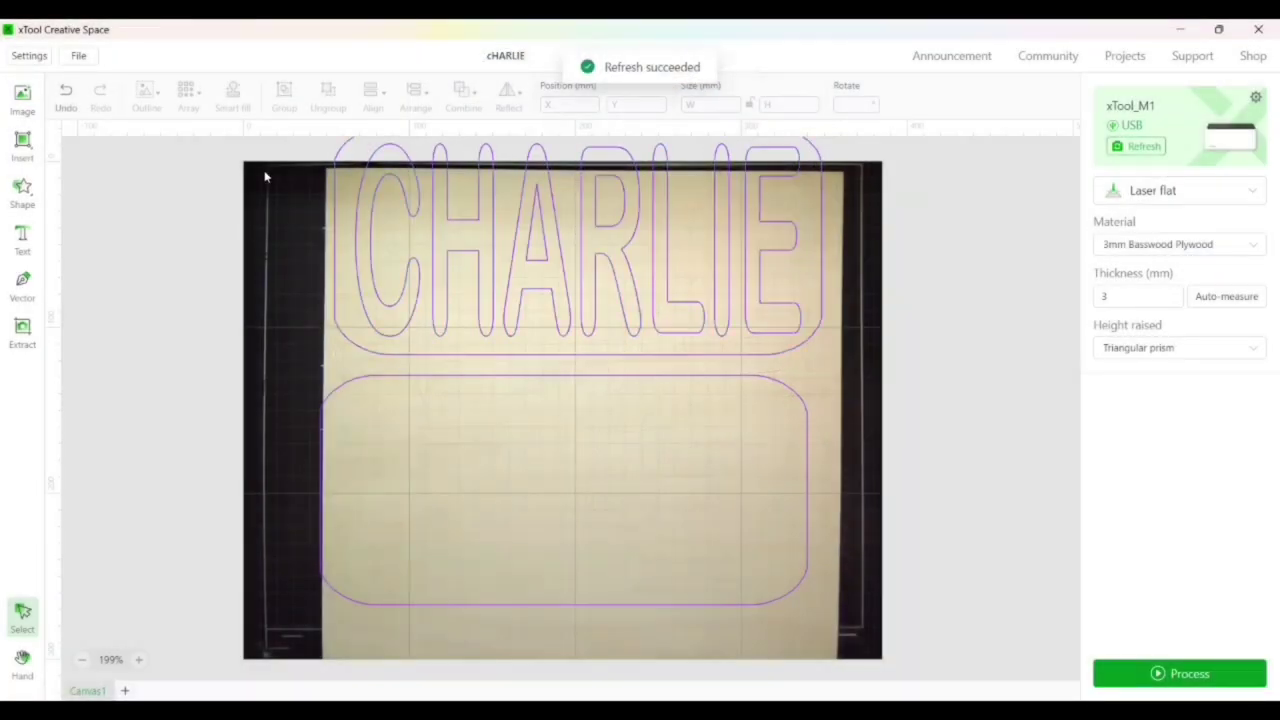
- Shift the whole CHARLIE design down-right onto the new board and select the CHARLIE text
{"action": "left_click_drag", "start_coordinate": [312, 137], "coordinate": [905, 680]}
{"action": "left_click_drag", "start_coordinate": [790, 551], "coordinate": [802, 581]}
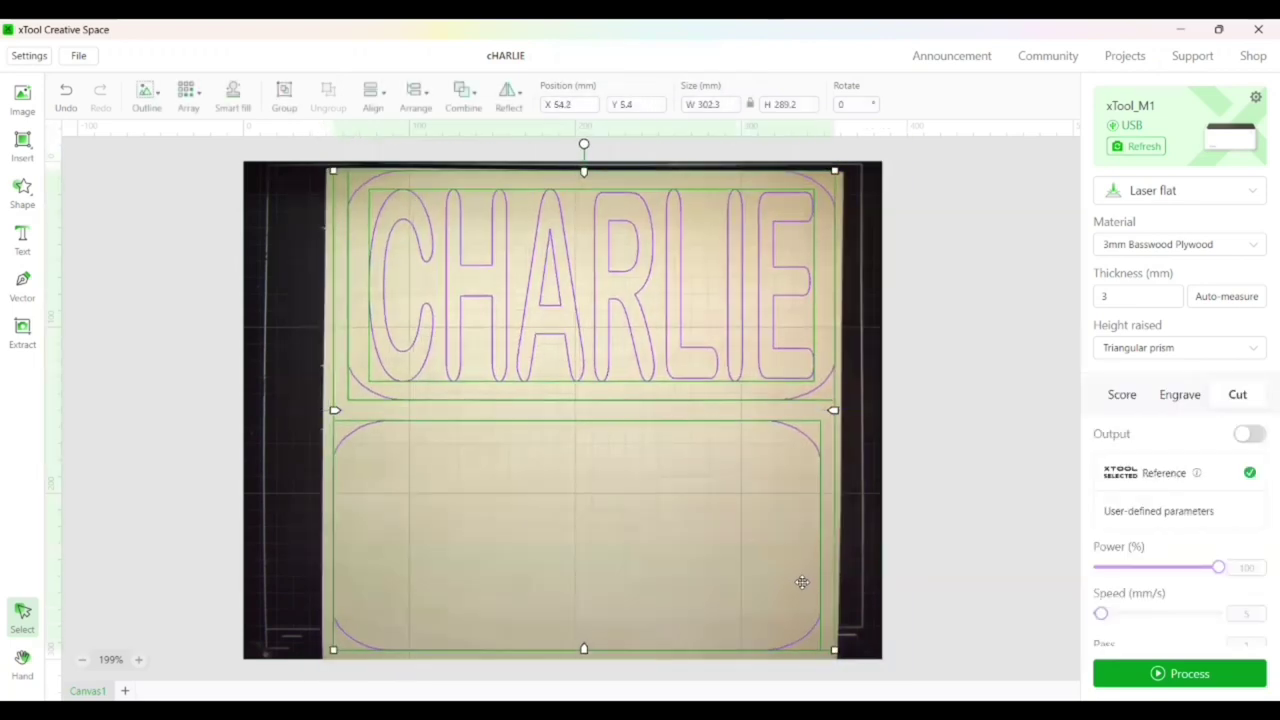
{"action": "left_click", "coordinate": [927, 553]}
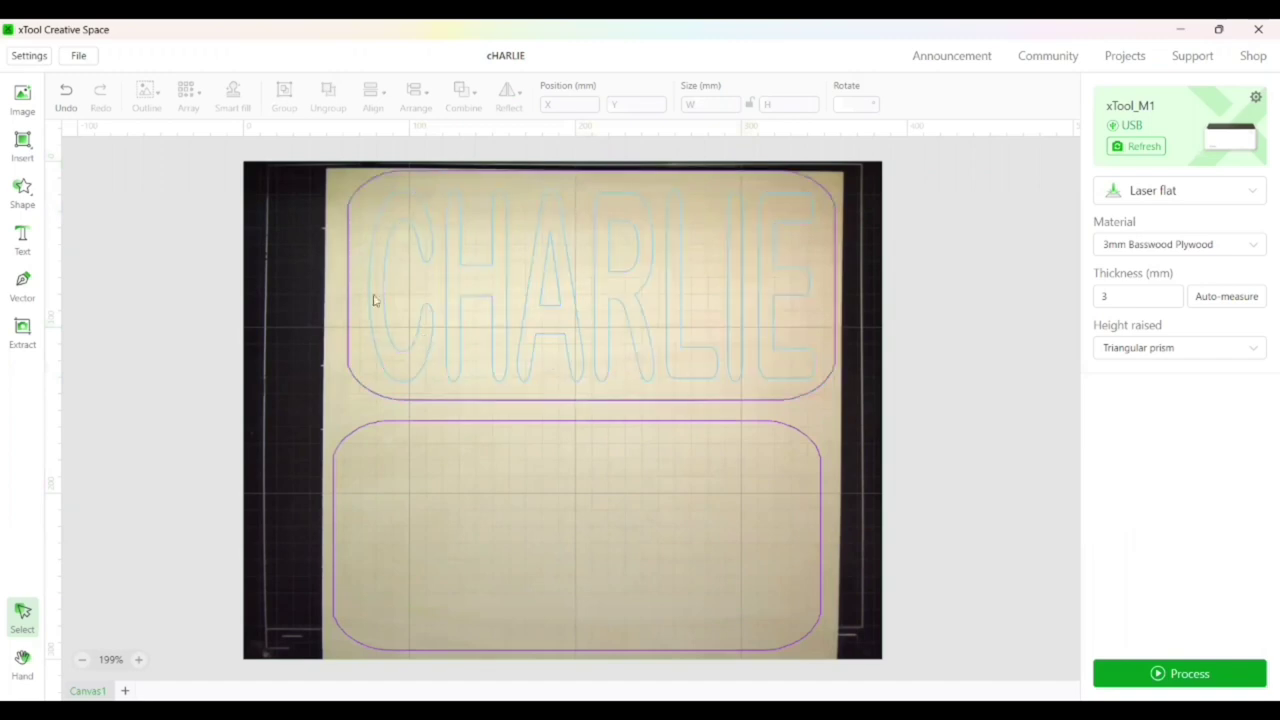
{"action": "left_click", "coordinate": [398, 262]}
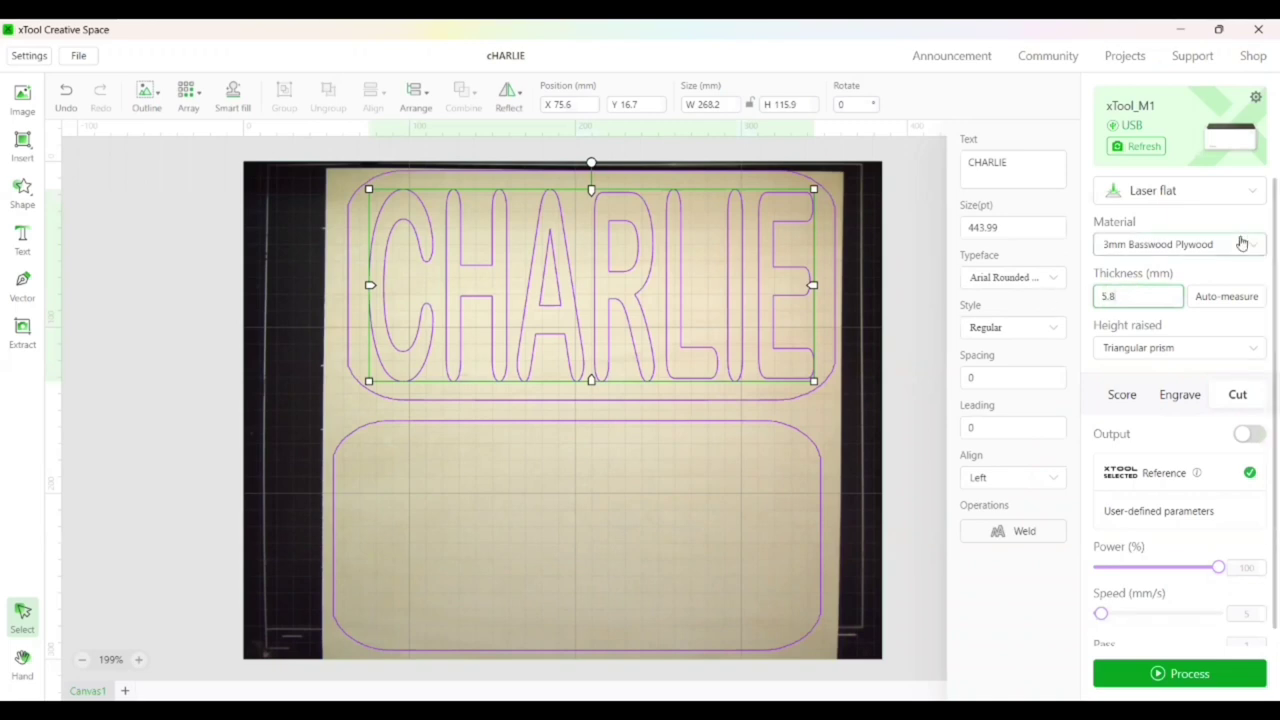
- Switch the CHARLIE letters to a user-defined material with cut power raised to 100%
{"action": "left_click", "coordinate": [1241, 244]}
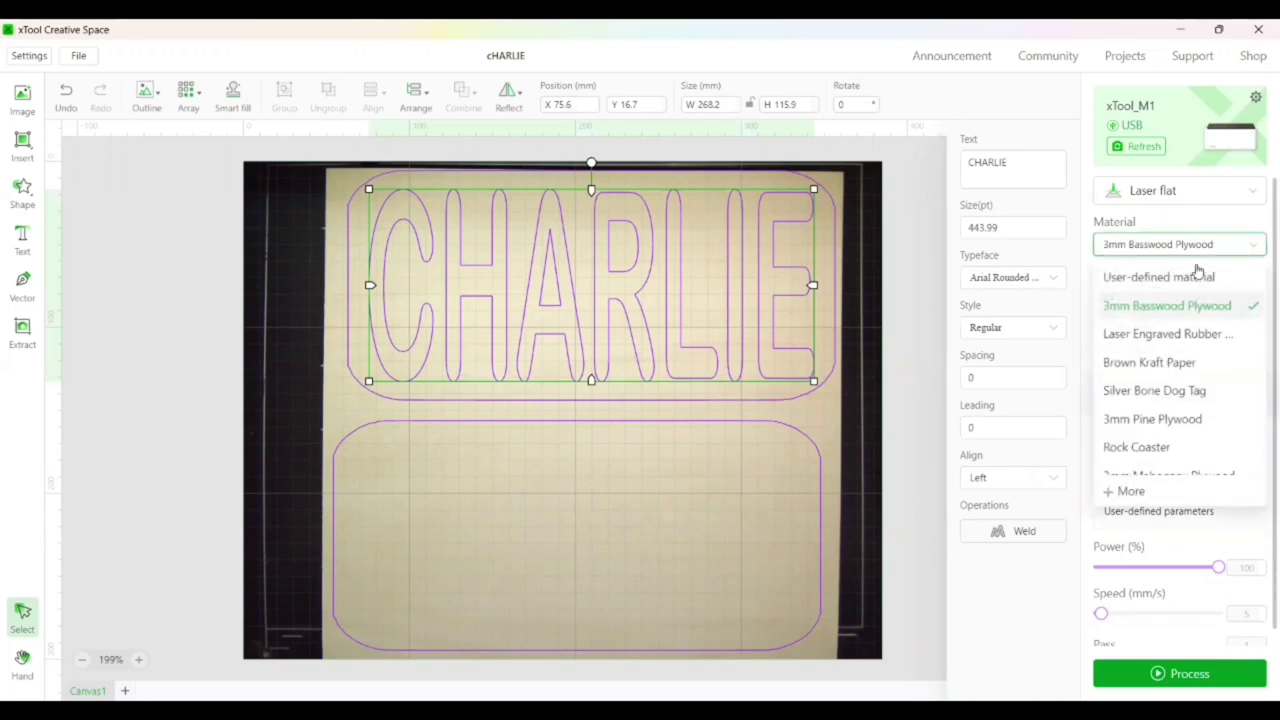
{"action": "left_click", "coordinate": [1194, 276]}
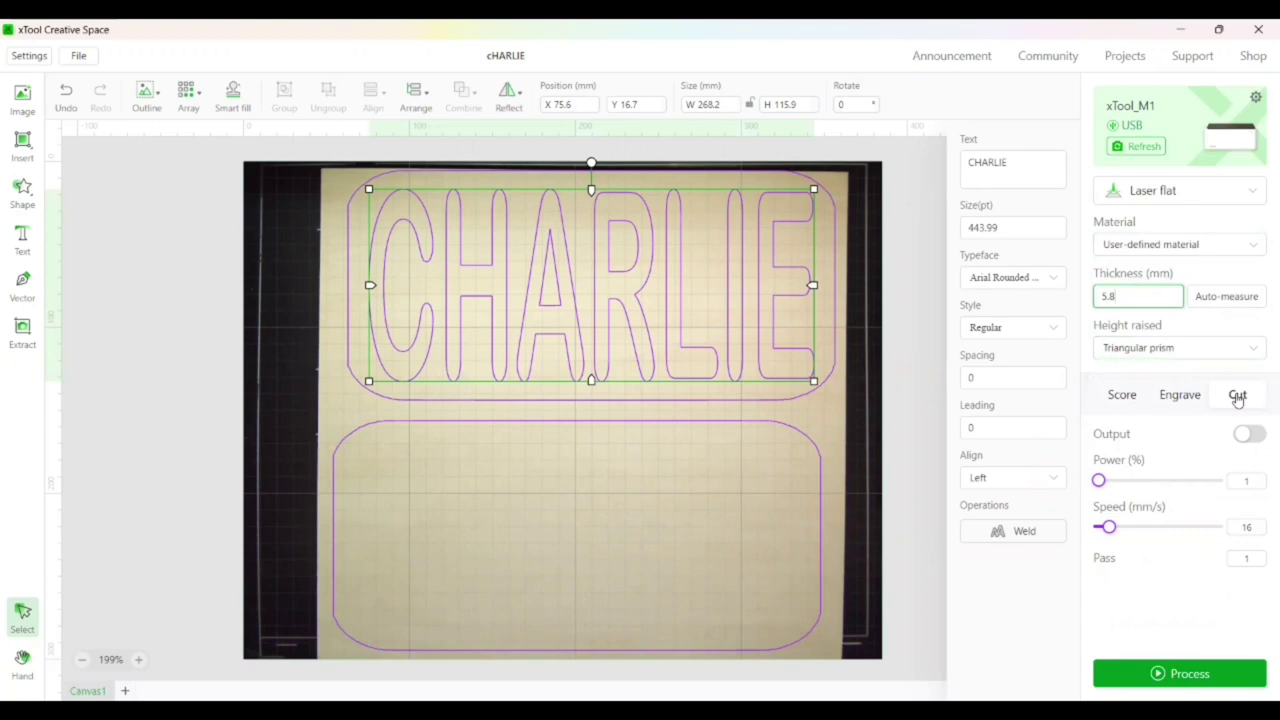
{"action": "left_click_drag", "start_coordinate": [1100, 481], "coordinate": [1230, 476]}
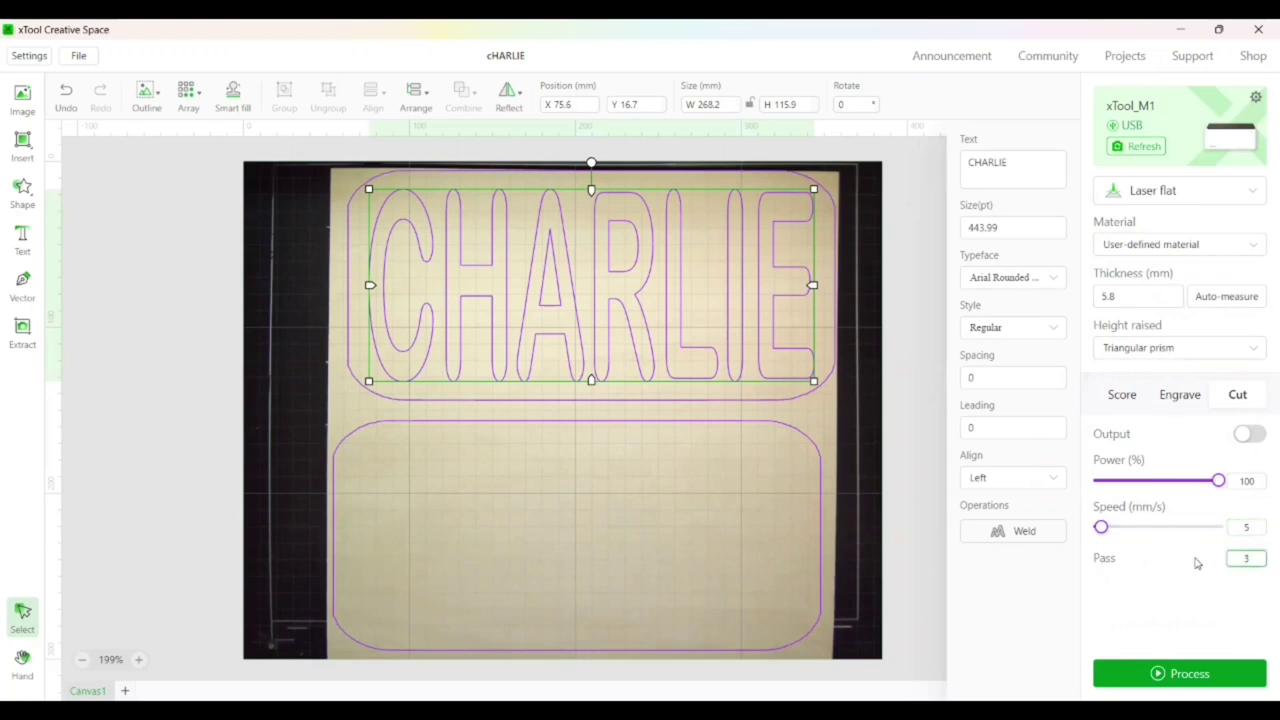
- Reposition the CHARLIE text so it sits centred inside the upper plate outline
{"action": "left_click", "coordinate": [789, 400]}
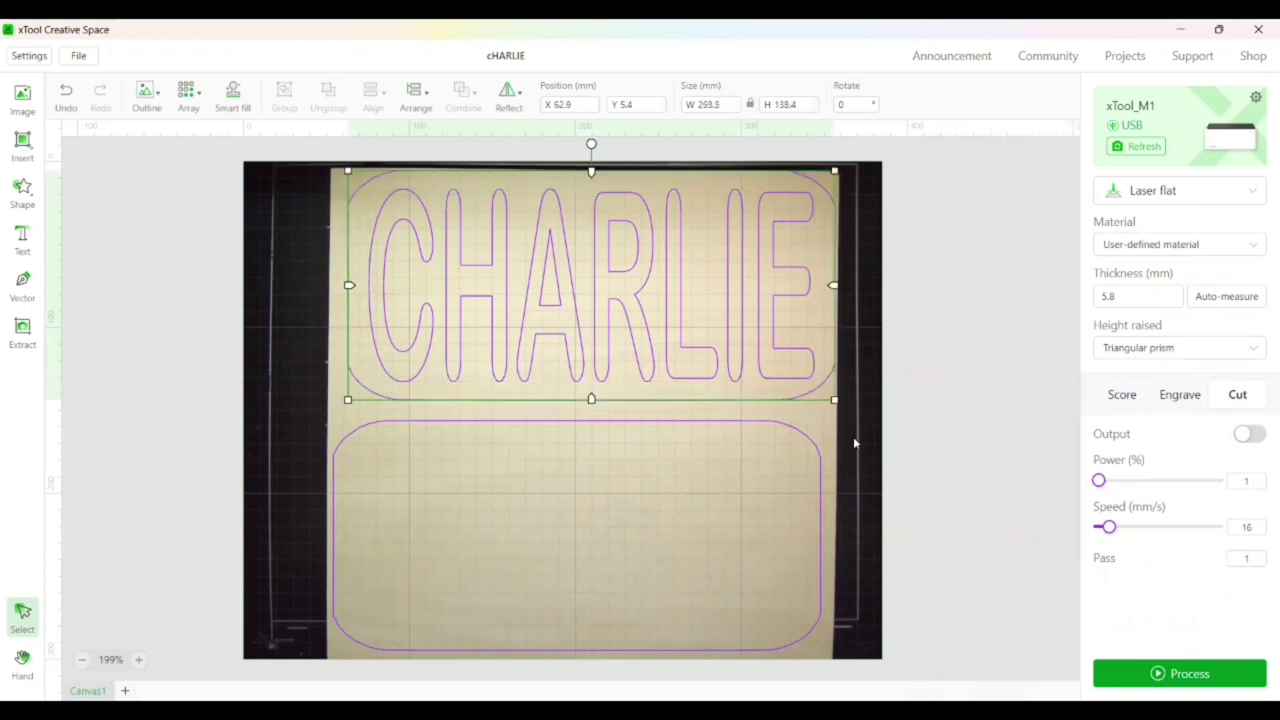
{"action": "left_click", "coordinate": [806, 438]}
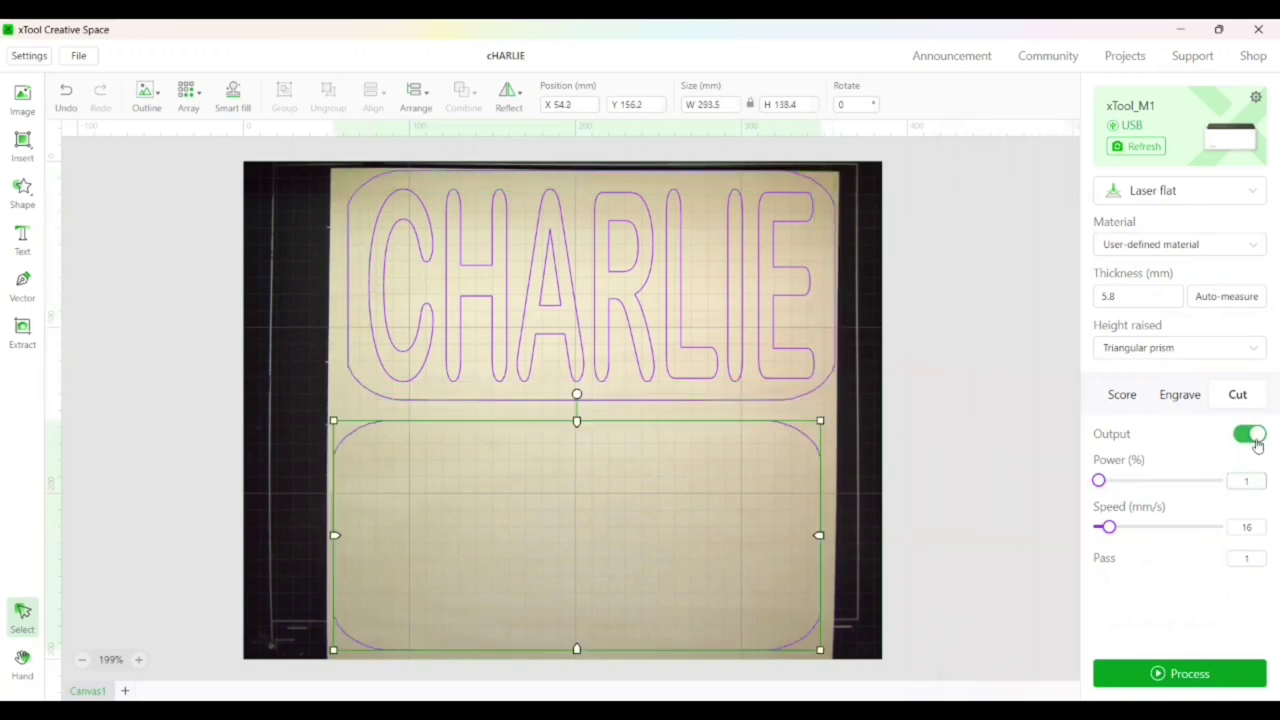
{"action": "left_click", "coordinate": [577, 230]}
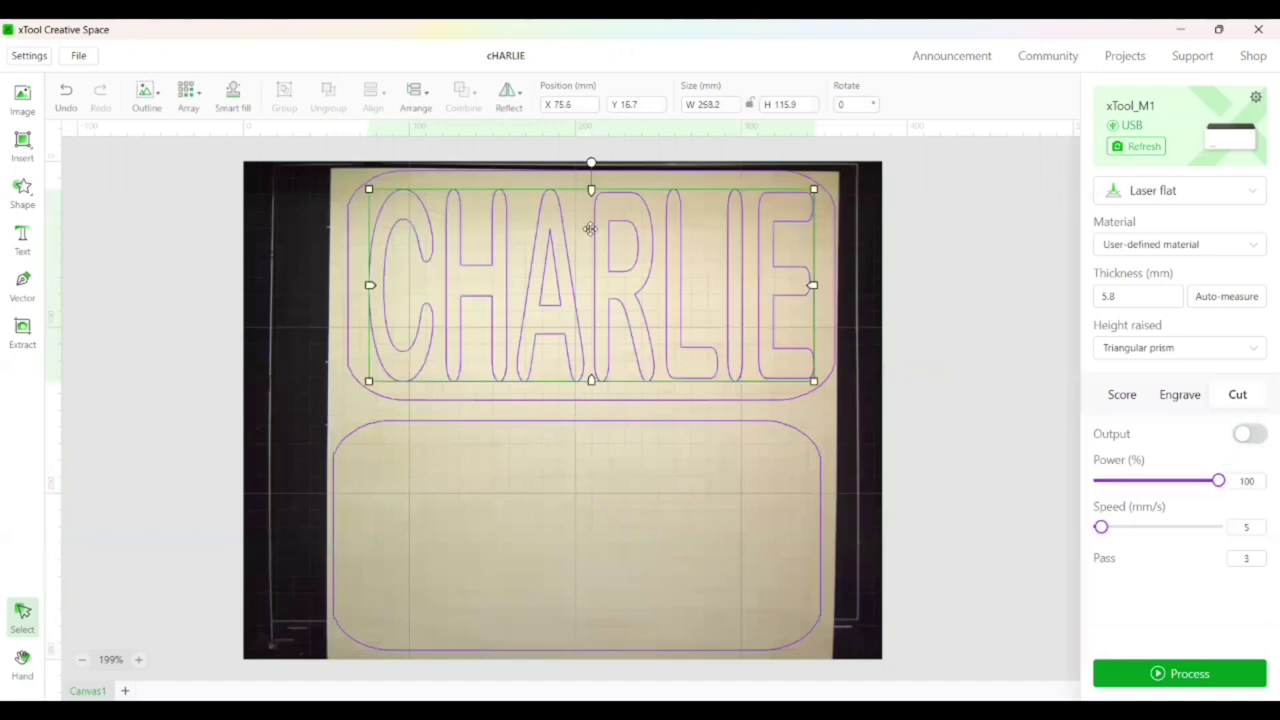
{"action": "left_click_drag", "start_coordinate": [577, 221], "coordinate": [559, 216]}
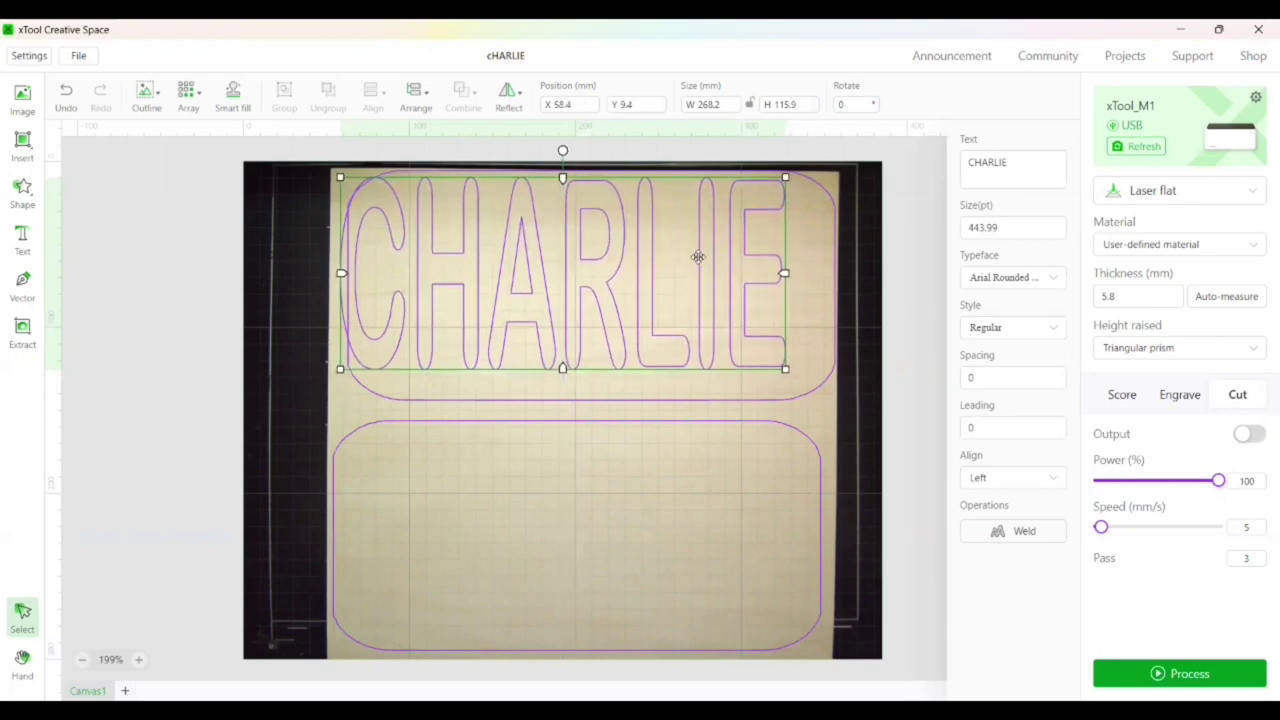
{"action": "left_click_drag", "start_coordinate": [687, 260], "coordinate": [687, 262]}
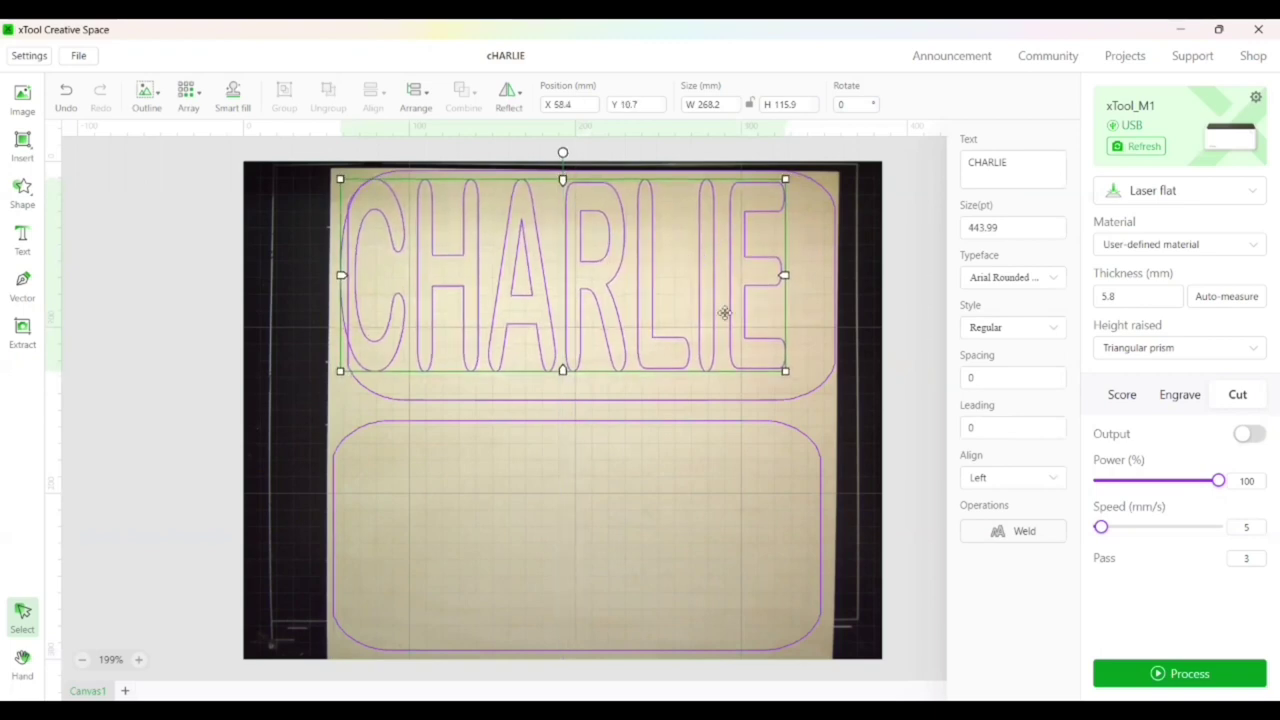
- Preview the CHARLIE outline cut, about 2 min, and start it on the laser
{"action": "left_click", "coordinate": [1165, 674]}
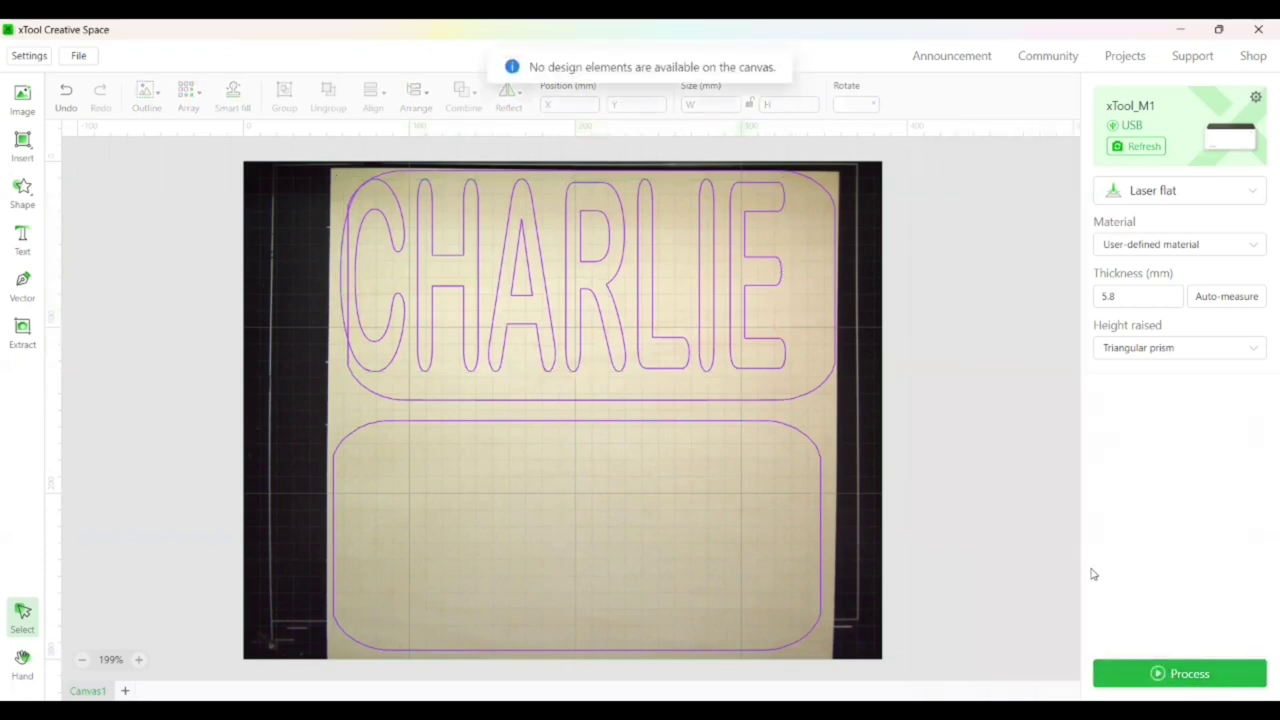
{"action": "left_click", "coordinate": [680, 349]}
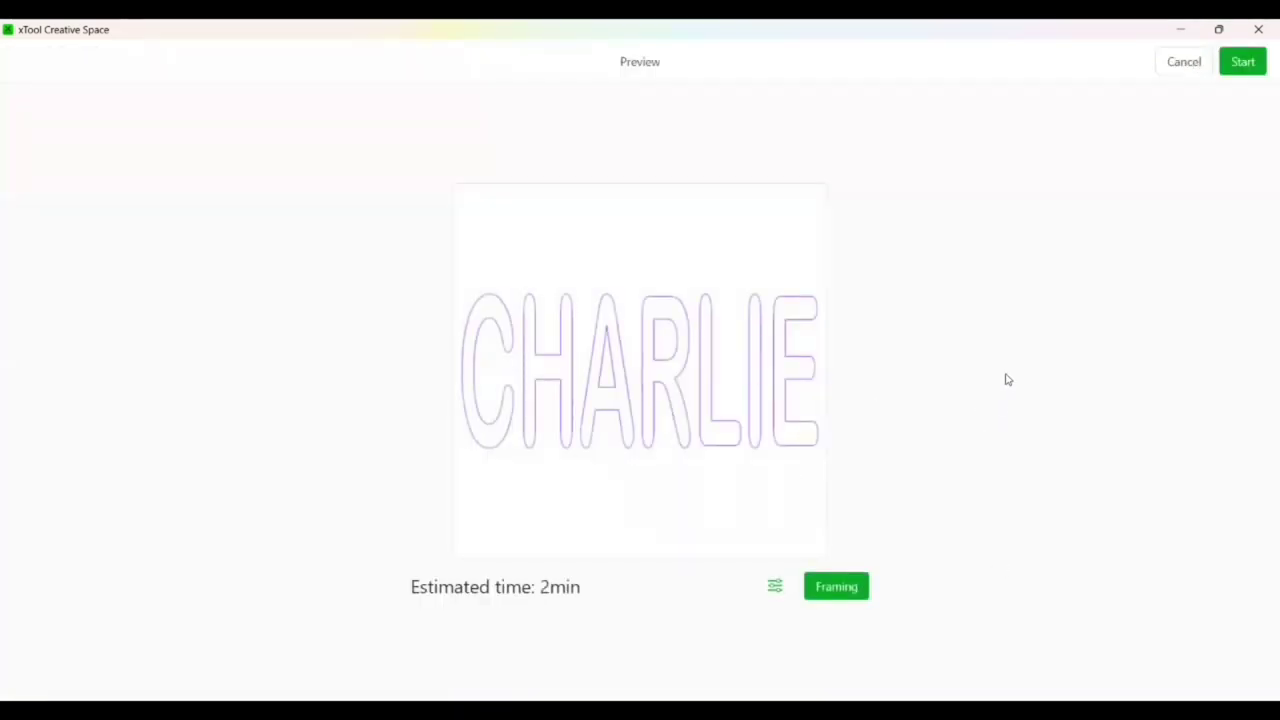
{"action": "left_click", "coordinate": [1240, 62]}
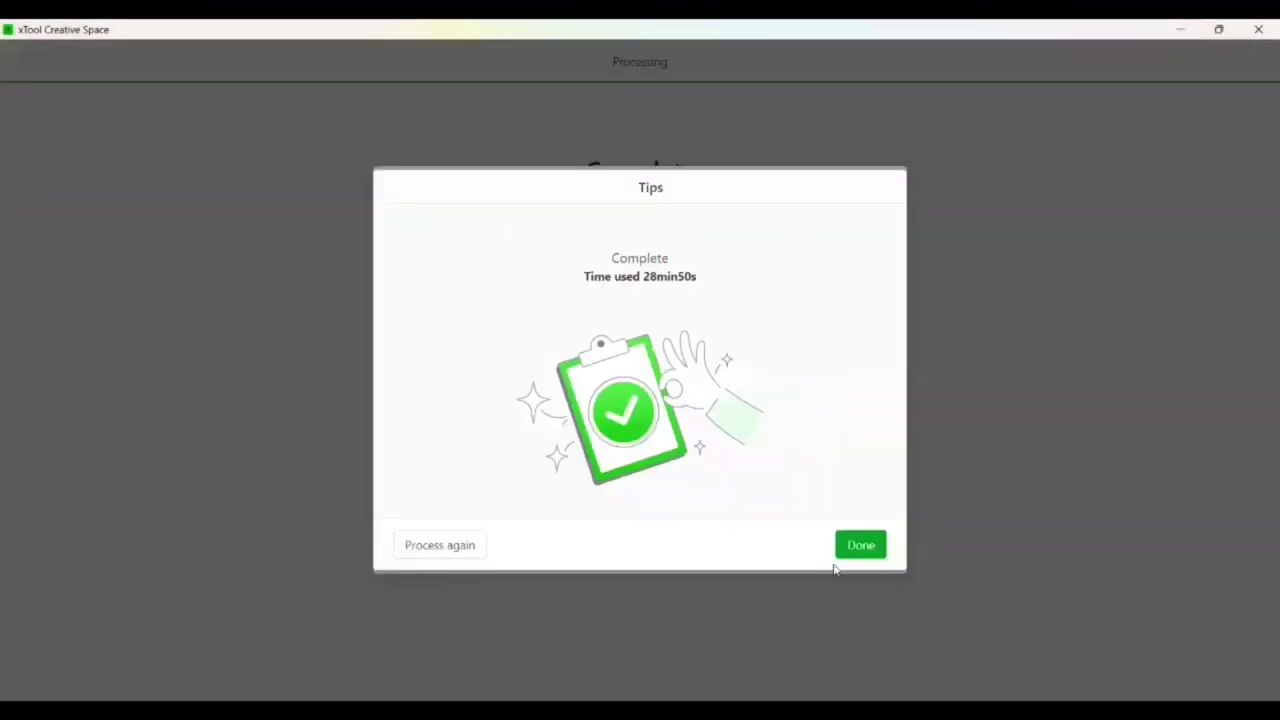
- Dismiss the job-complete tip and confirm the Wx13 laser-module cleaning warning
{"action": "left_click", "coordinate": [862, 546]}
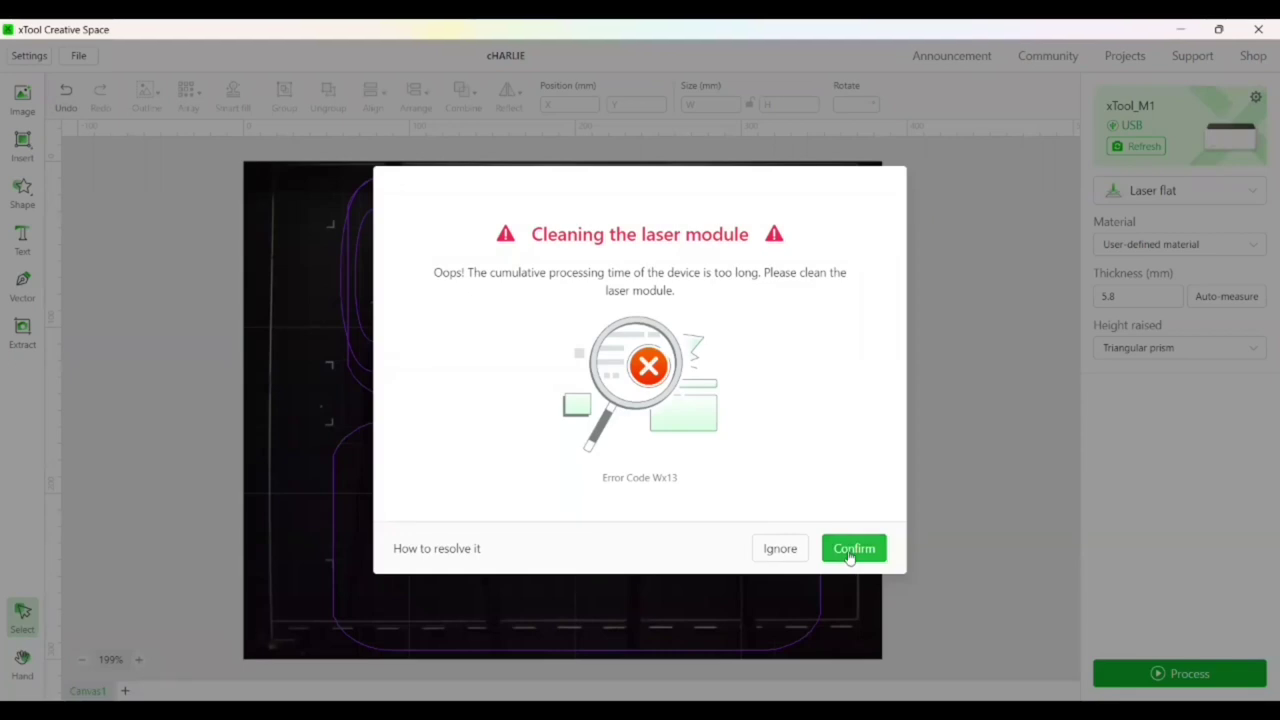
{"action": "left_click", "coordinate": [851, 550]}
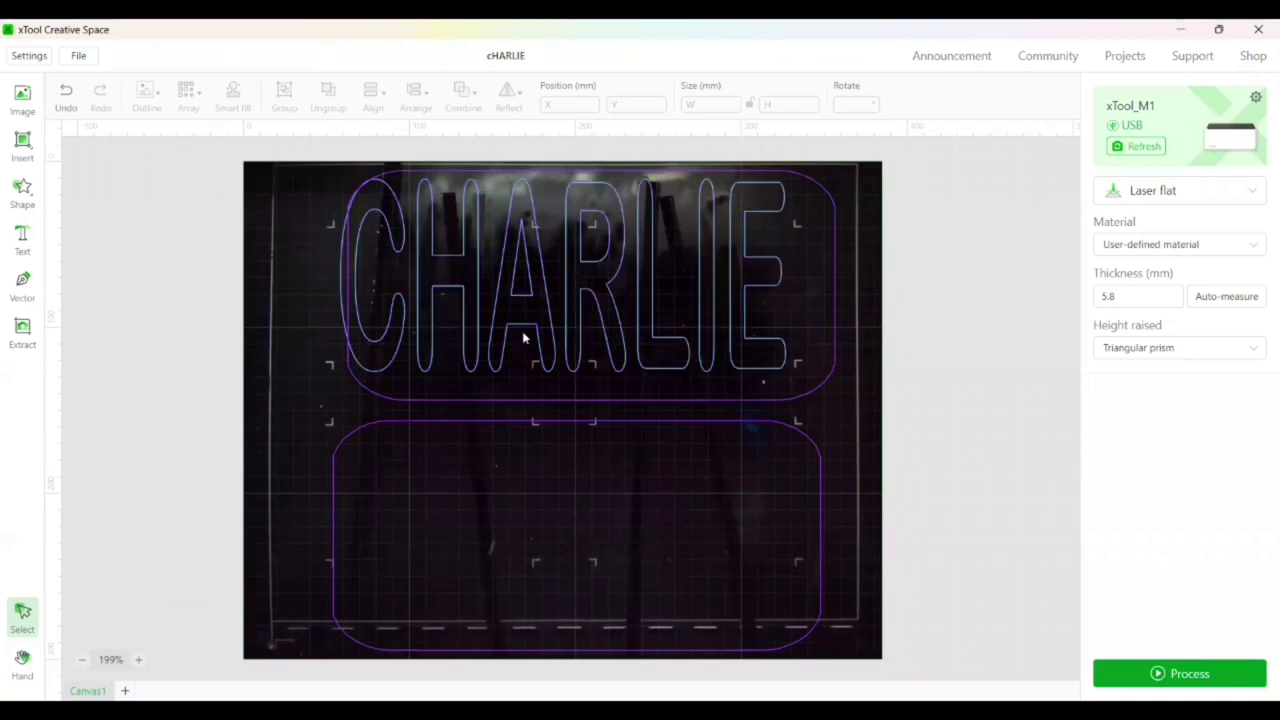
- Nudge the CHARLIE text right, save the project, and shift the lower rounded plate slightly
{"action": "left_click", "coordinate": [435, 297]}
{"action": "left_click_drag", "start_coordinate": [477, 306], "coordinate": [523, 336]}
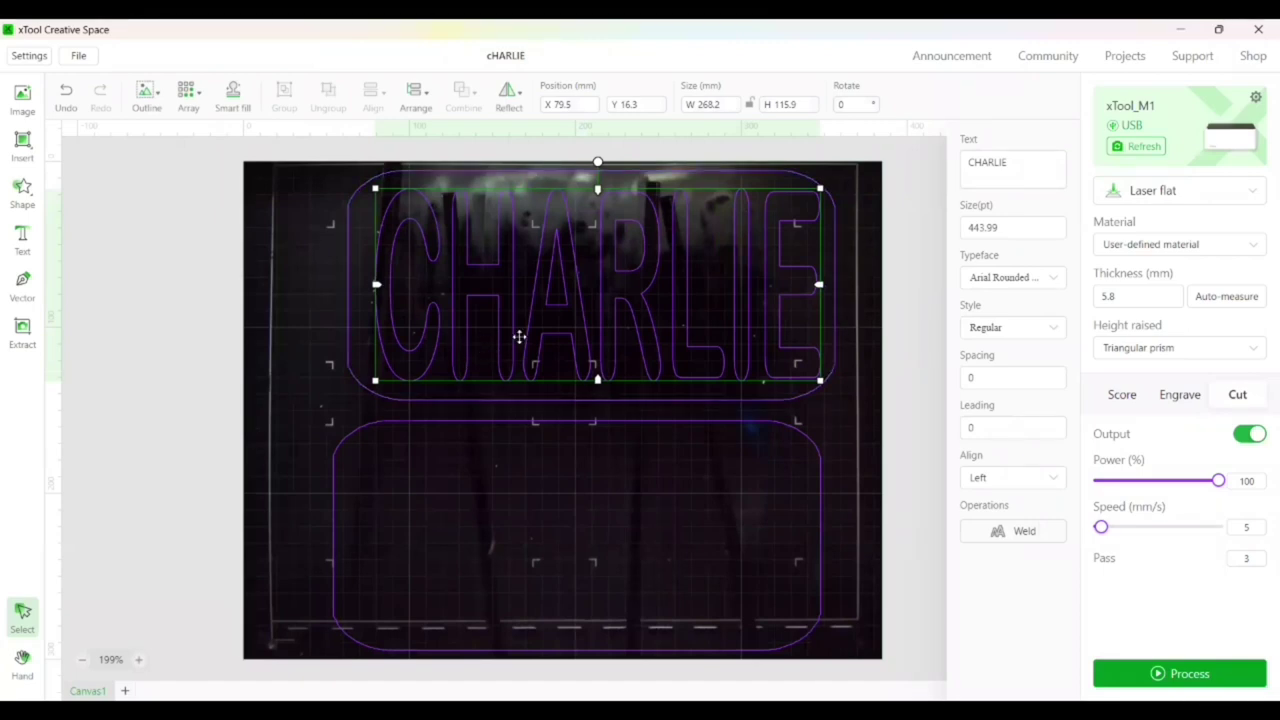
{"action": "left_click", "coordinate": [82, 57]}
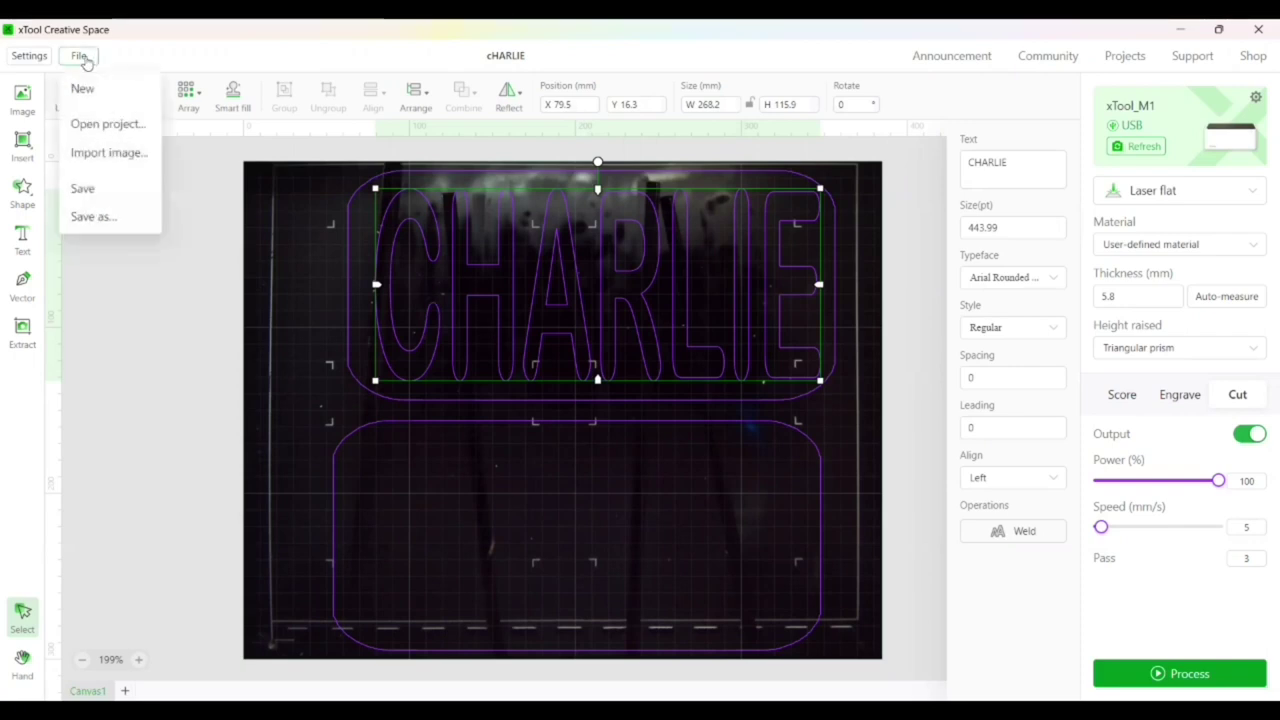
{"action": "left_click", "coordinate": [112, 191]}
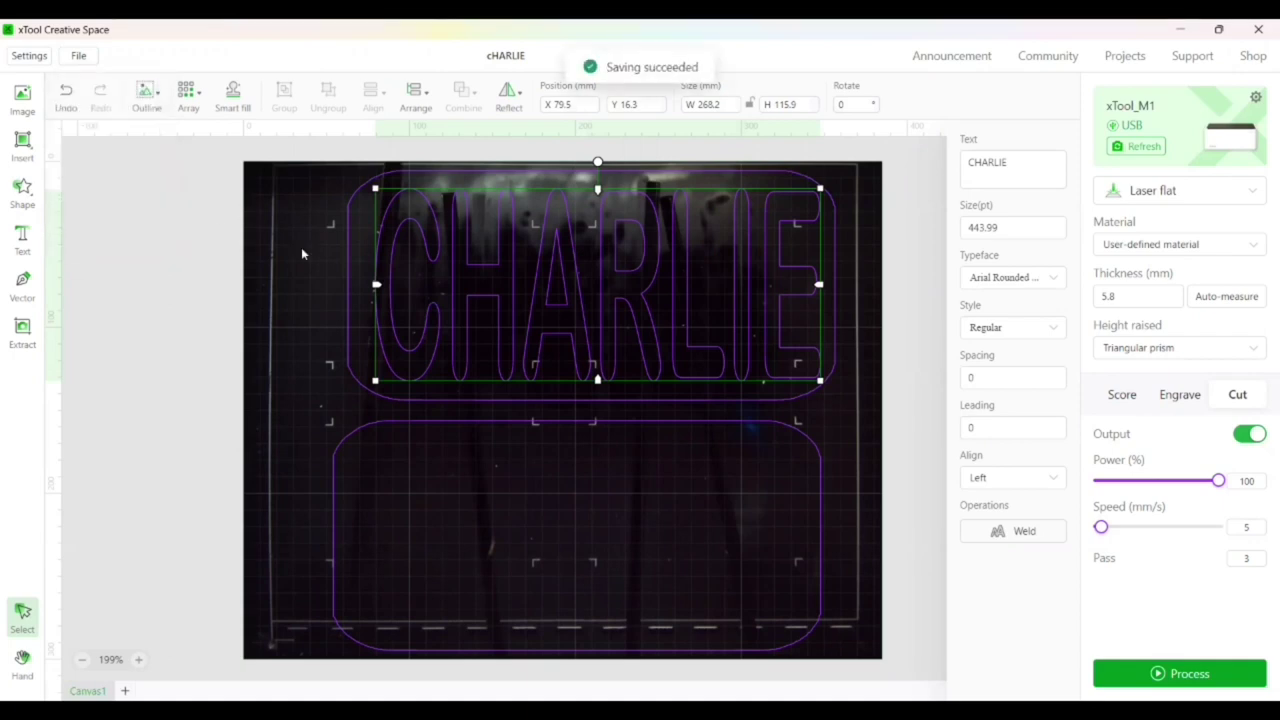
{"action": "left_click", "coordinate": [519, 418]}
{"action": "left_click_drag", "start_coordinate": [519, 416], "coordinate": [521, 416]}
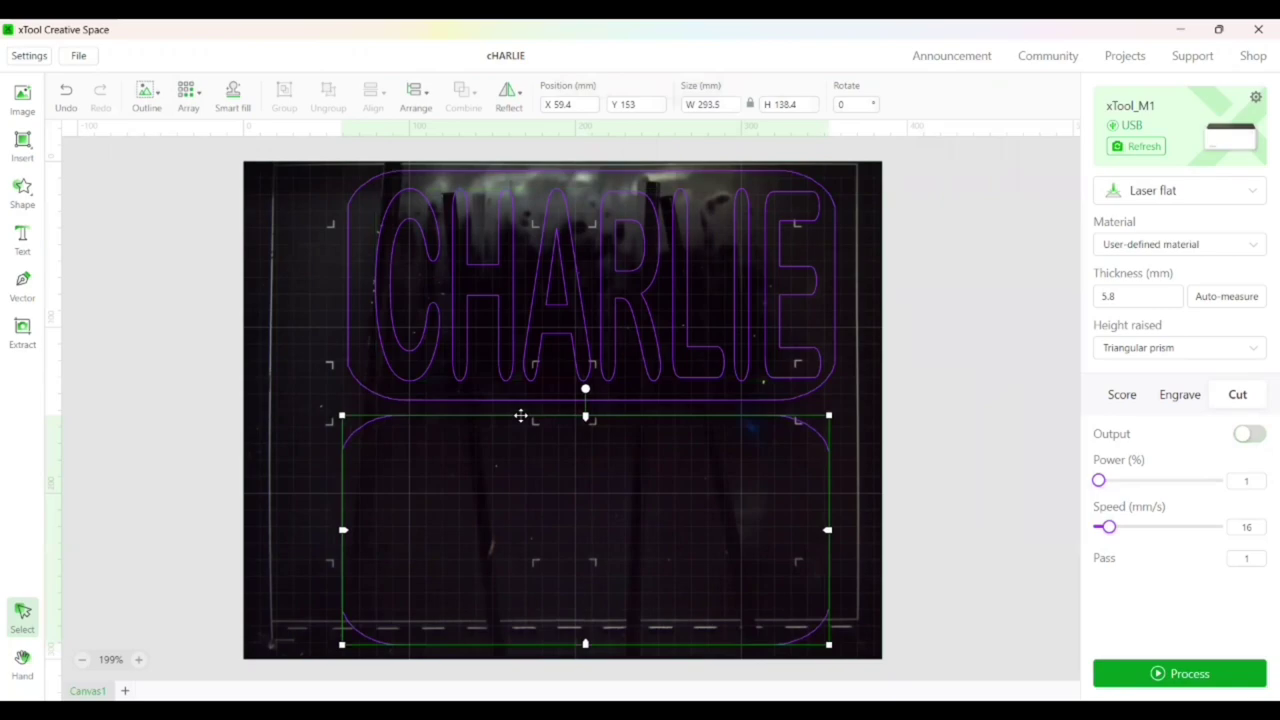